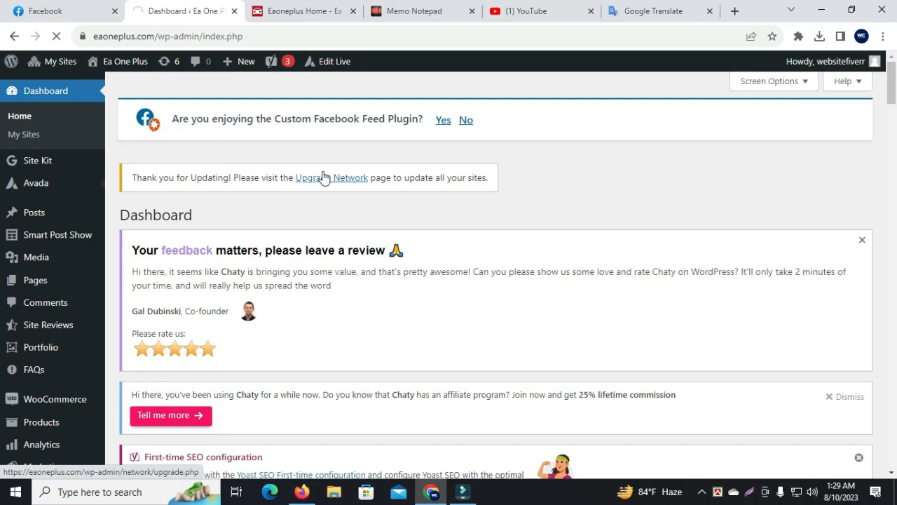
- Open the Off Canvas section of the Avada dashboard
scroll(325, 176, "down", 3)
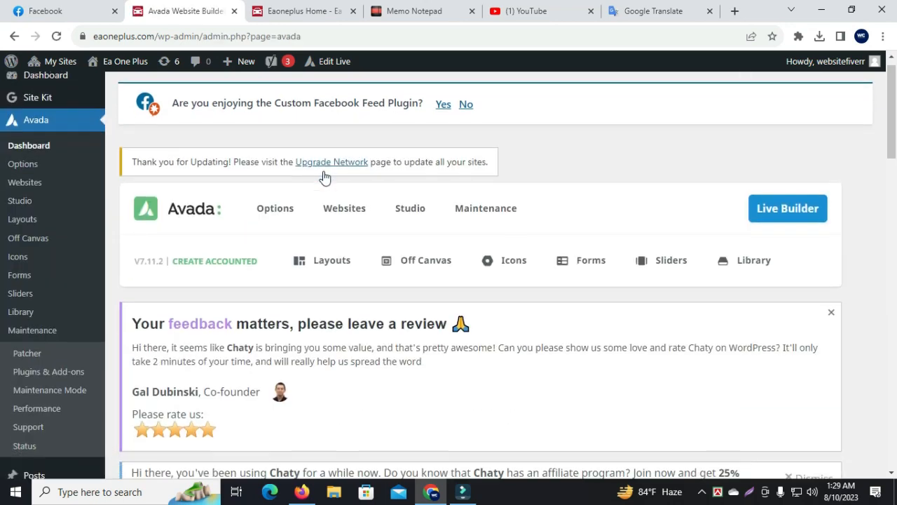
scroll(325, 173, "up", 3)
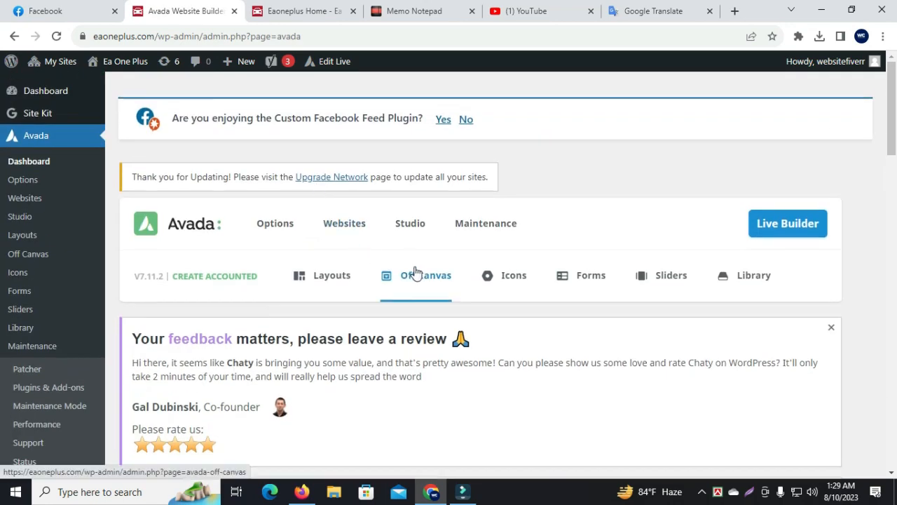
scroll(417, 270, "down", 1)
left_click(415, 216)
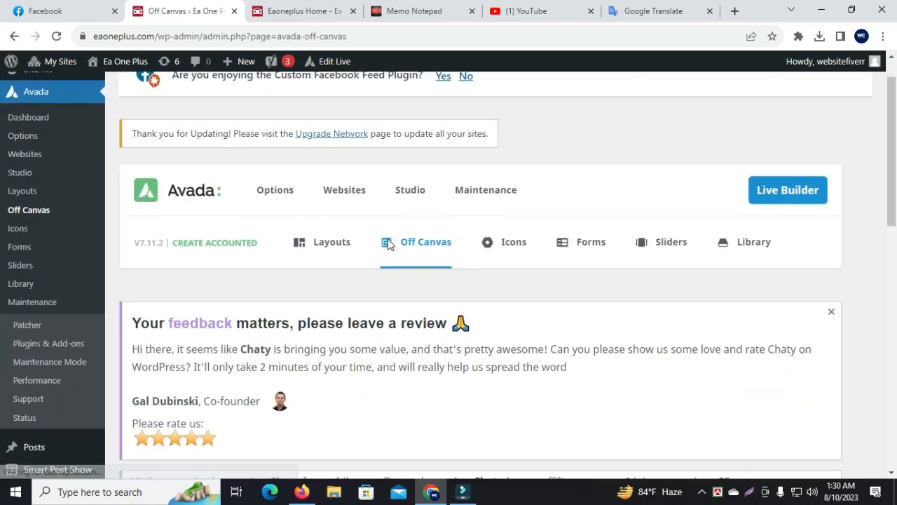
- Create a new off canvas named "The PopUP"
scroll(387, 239, "down", 6)
left_click(518, 181)
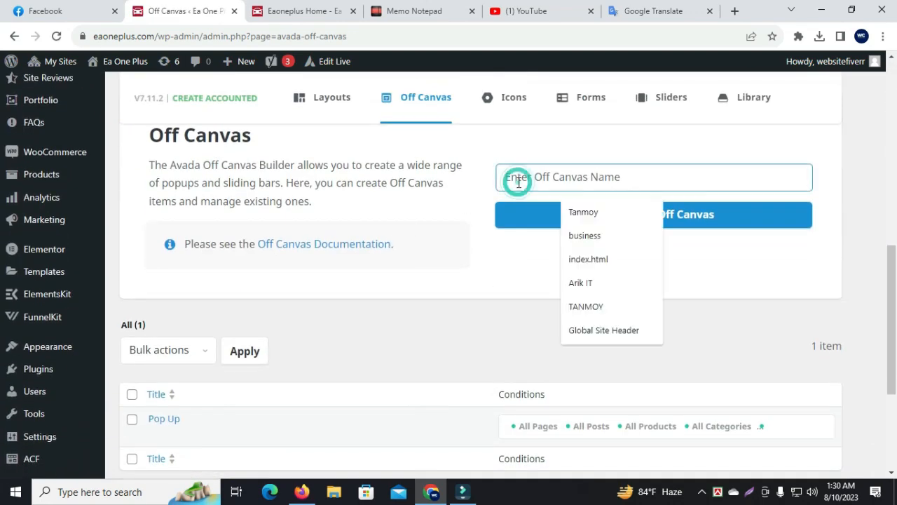
type("The PopUP")
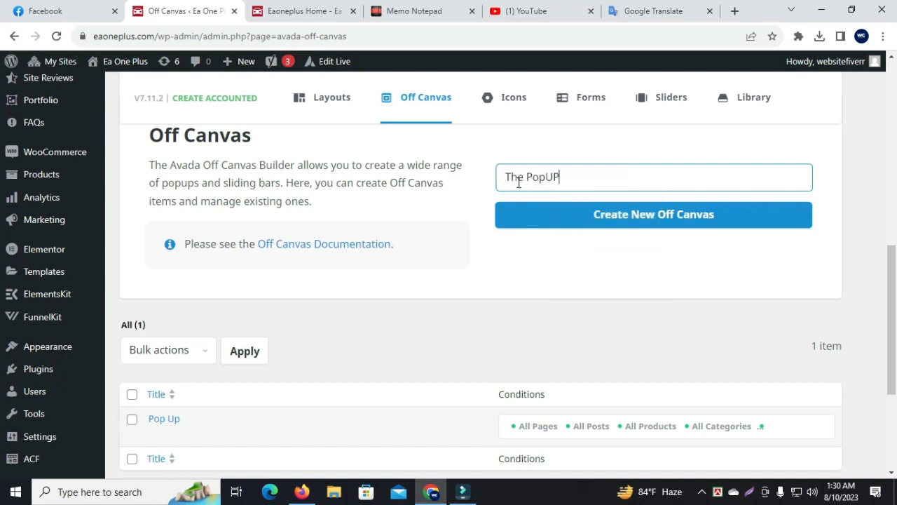
left_click(607, 229)
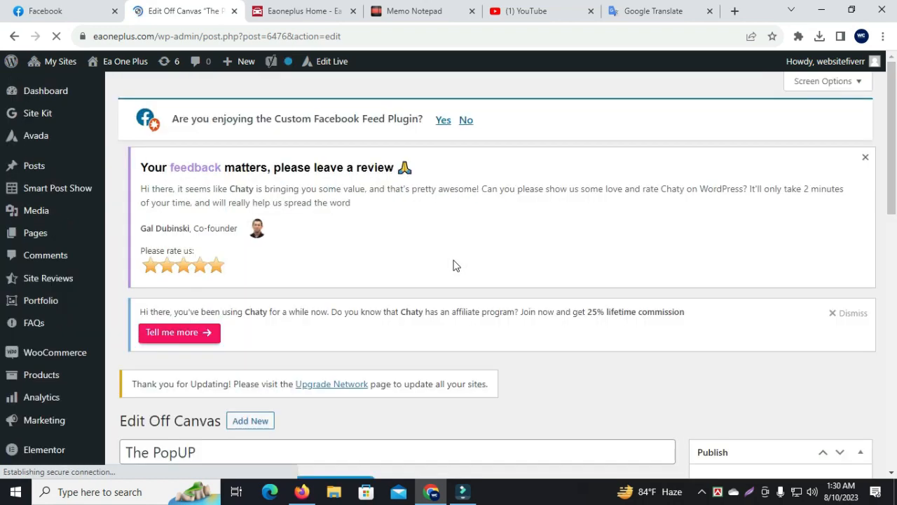
scroll(414, 285, "down", 2)
scroll(415, 285, "down", 4)
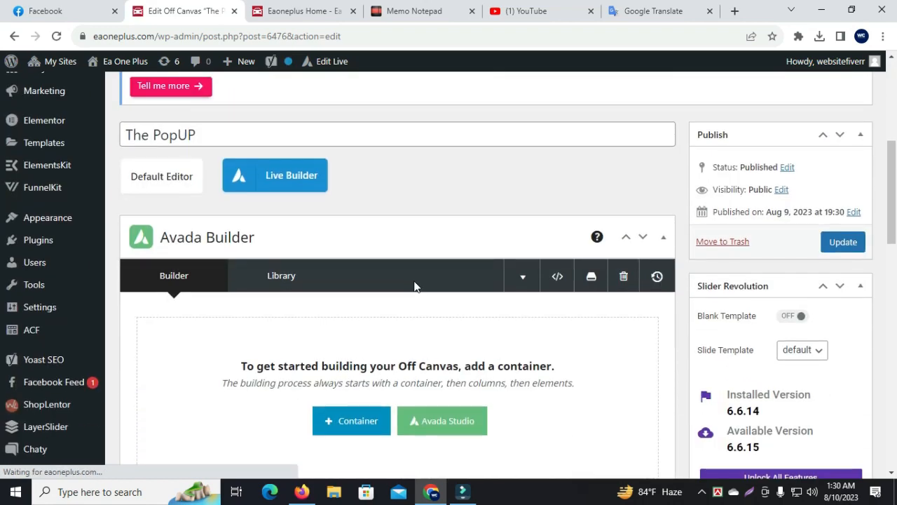
scroll(406, 294, "down", 1)
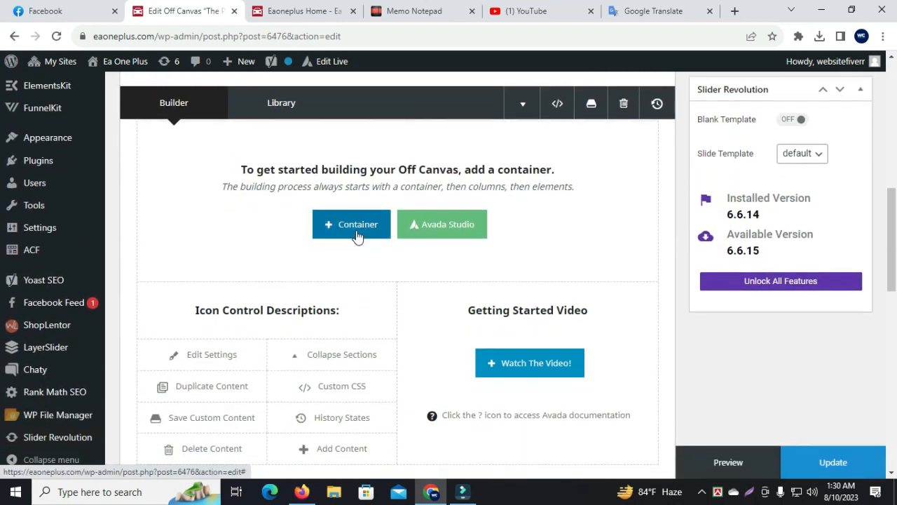
scroll(358, 238, "down", 3)
scroll(358, 254, "down", 2)
scroll(291, 260, "up", 6)
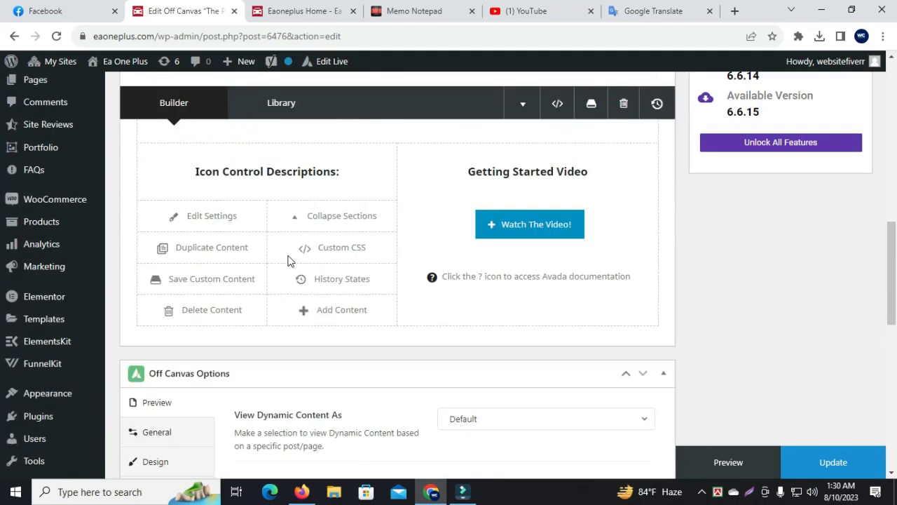
left_click(343, 298)
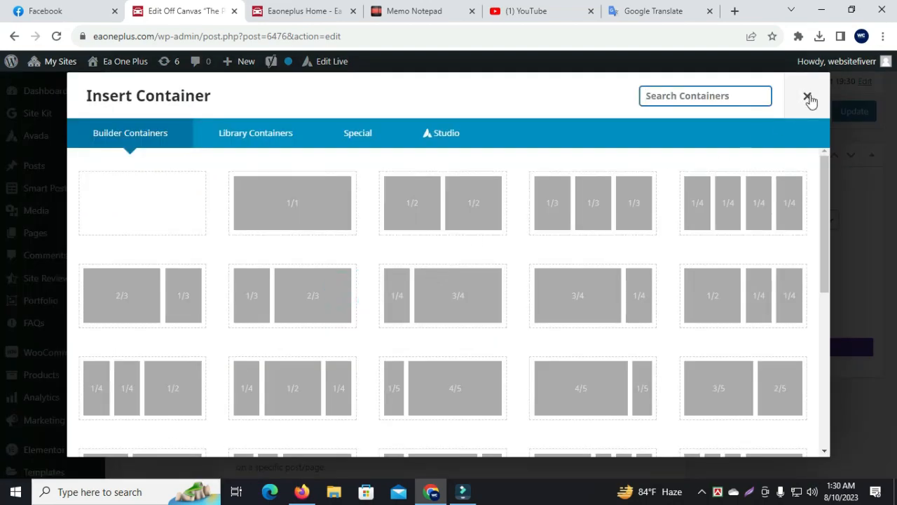
left_click(808, 96)
- Open the Avada Studio library from the builder and examine the full range of ready-made off-canvas templates
left_click(437, 300)
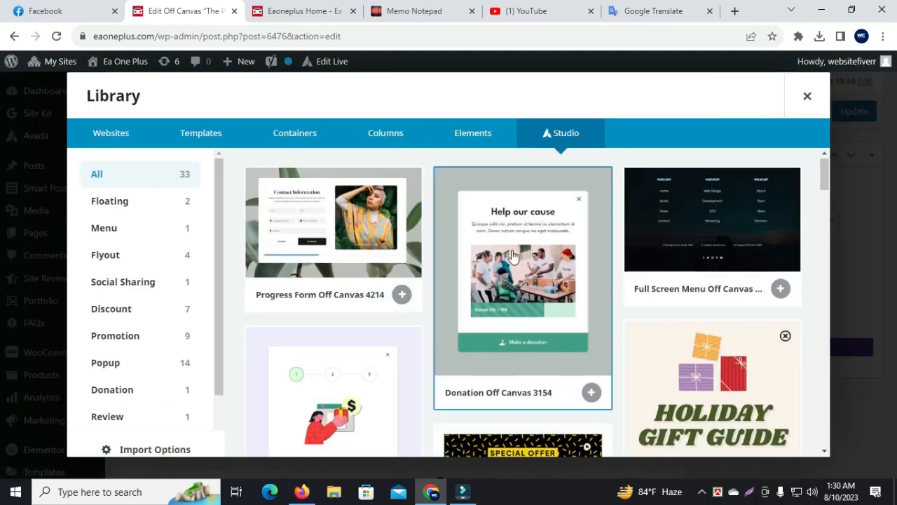
scroll(687, 214, "down", 3)
scroll(395, 290, "down", 3)
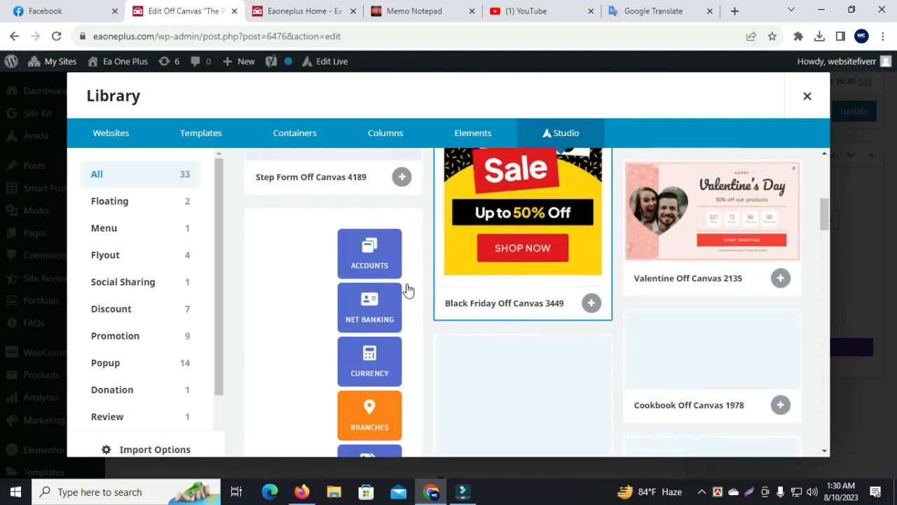
scroll(729, 208, "down", 4)
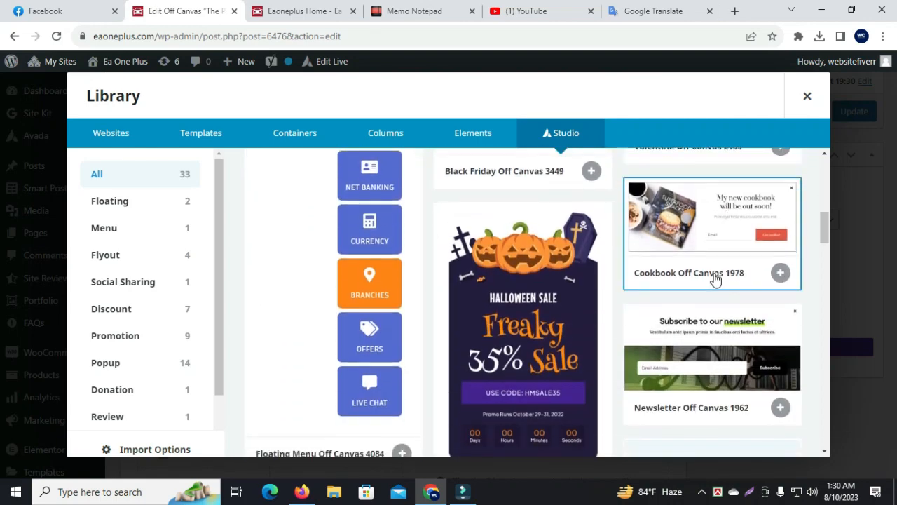
scroll(527, 280, "down", 3)
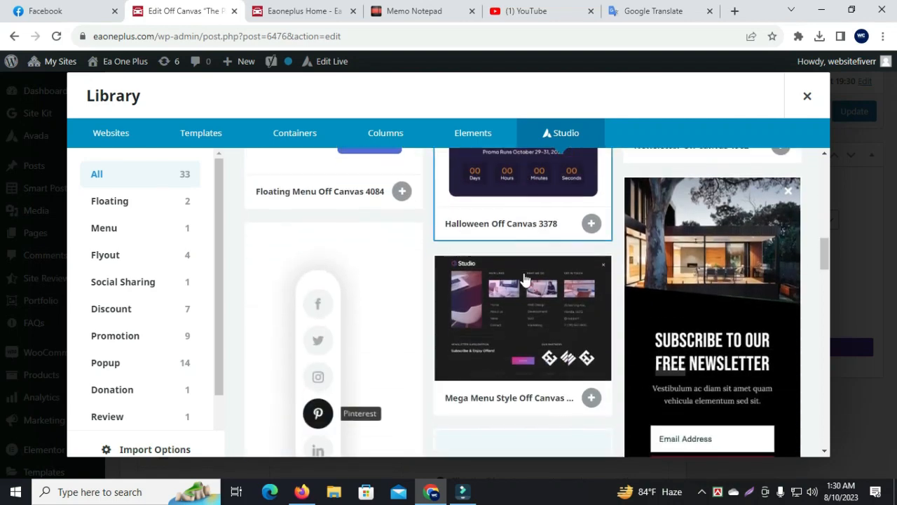
scroll(693, 267, "down", 1)
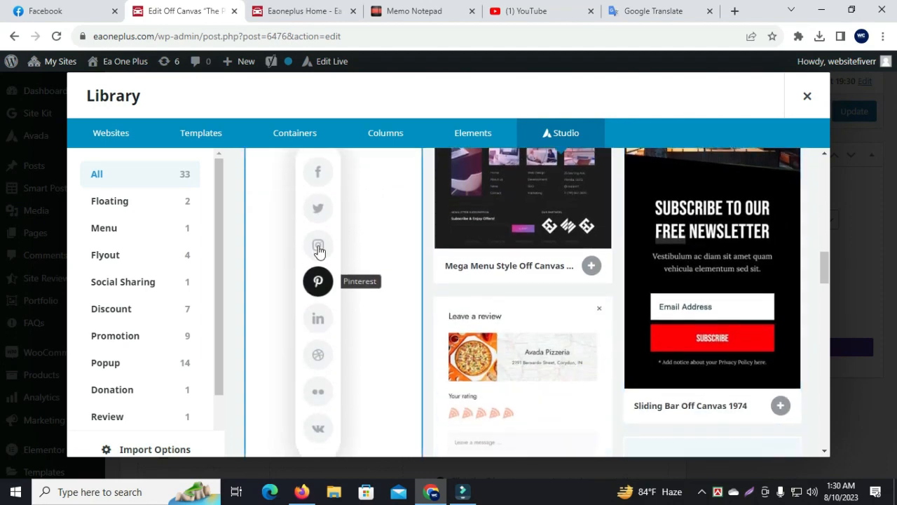
scroll(395, 248, "down", 2)
scroll(485, 226, "down", 1)
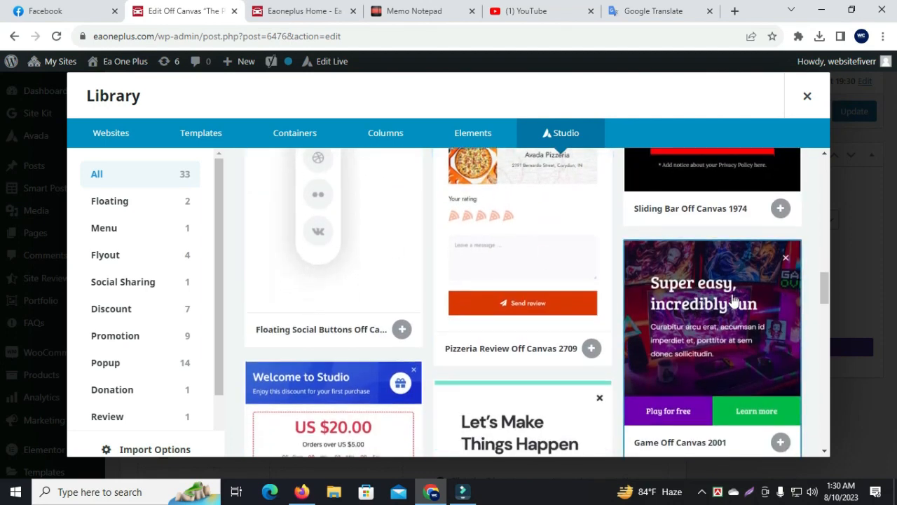
scroll(495, 236, "down", 3)
scroll(520, 327, "down", 1)
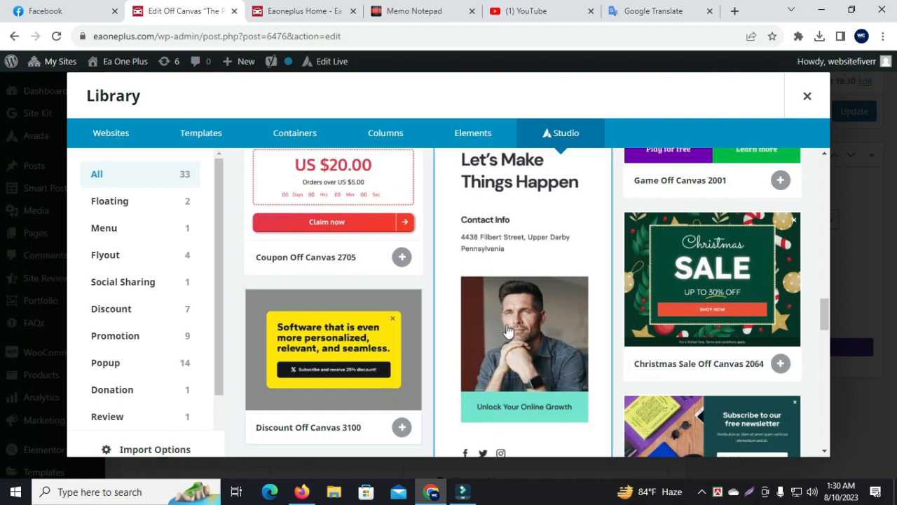
scroll(701, 237, "down", 1)
scroll(694, 253, "down", 1)
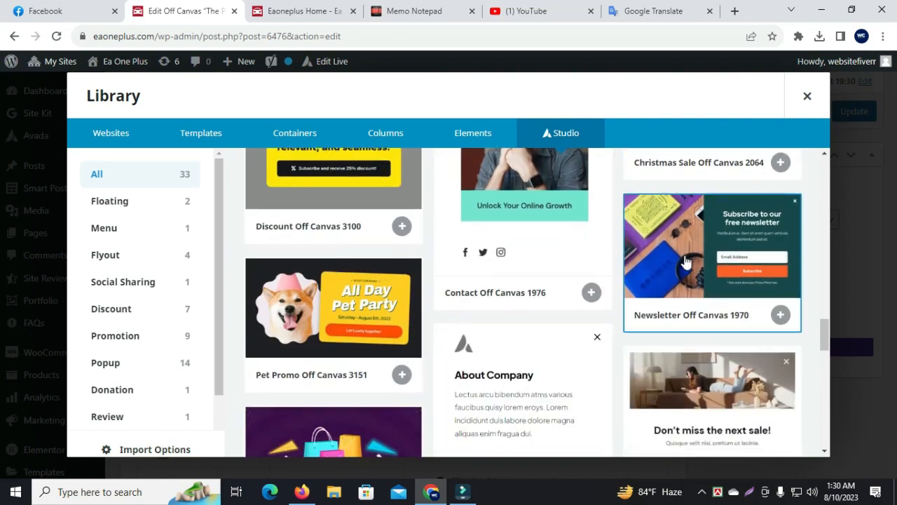
scroll(685, 272, "down", 1)
scroll(321, 376, "down", 2)
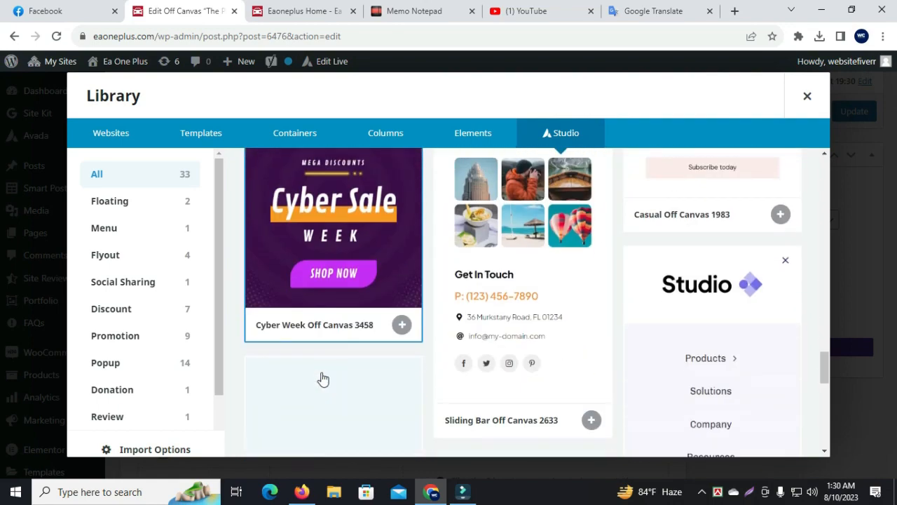
scroll(717, 270, "down", 2)
scroll(717, 269, "down", 2)
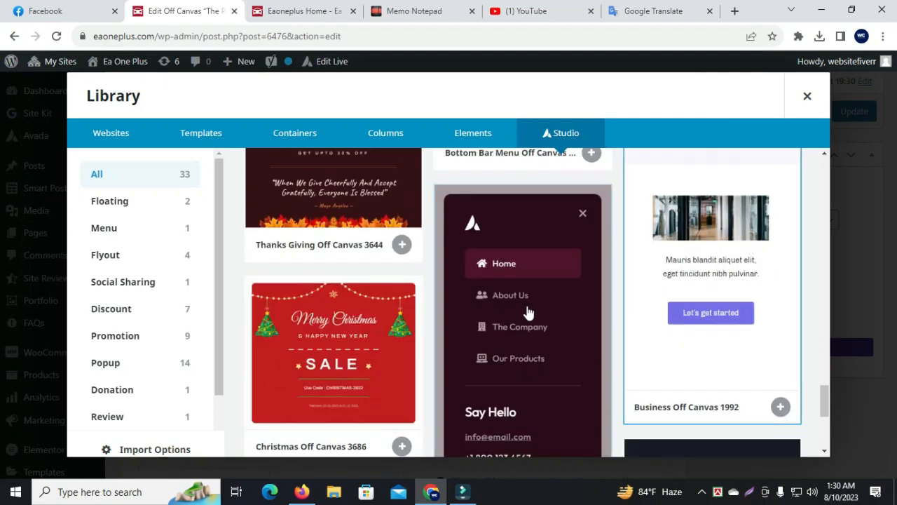
scroll(359, 344, "down", 2)
scroll(473, 301, "down", 2)
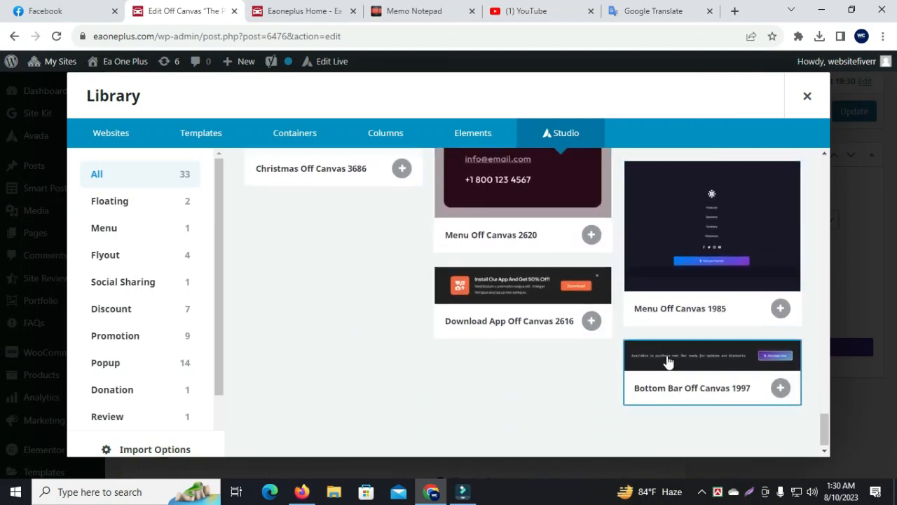
scroll(667, 362, "up", 5)
scroll(666, 362, "up", 10)
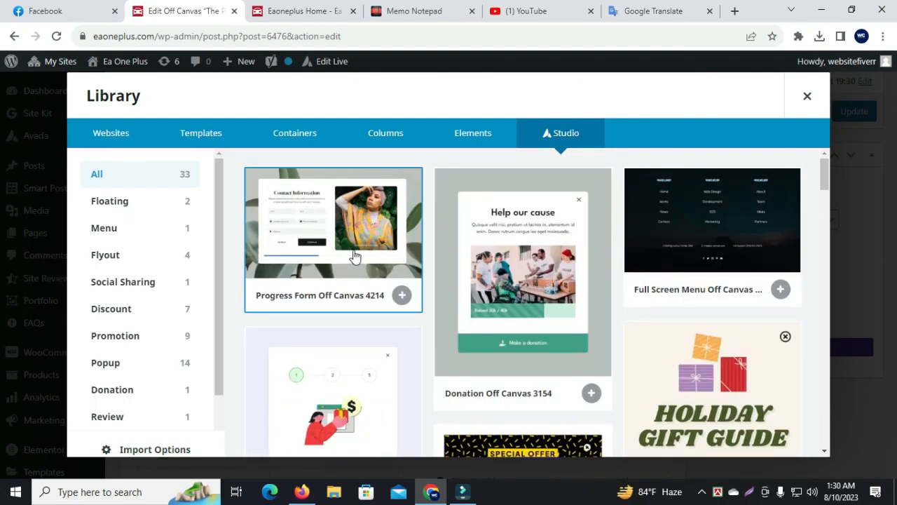
- Preview the Progress Form Off Canvas 4214 template and import it into the off canvas
left_click(344, 244)
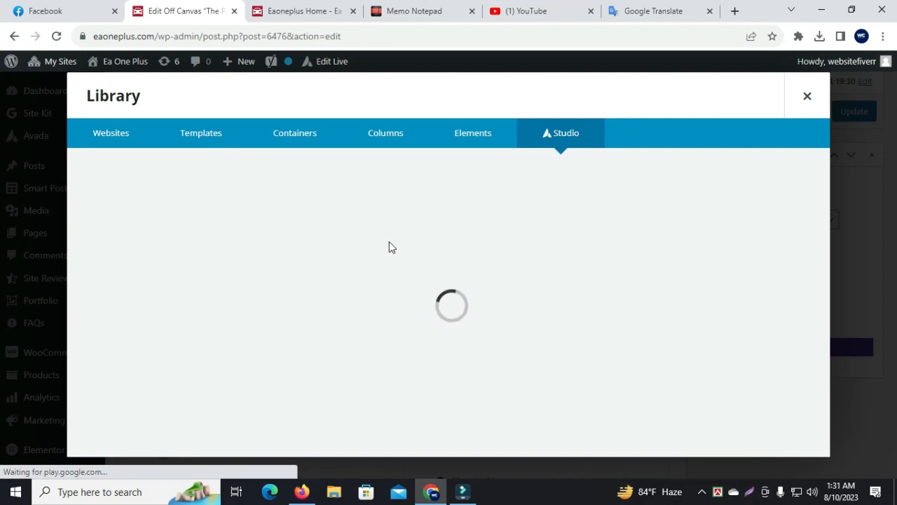
scroll(462, 260, "down", 3)
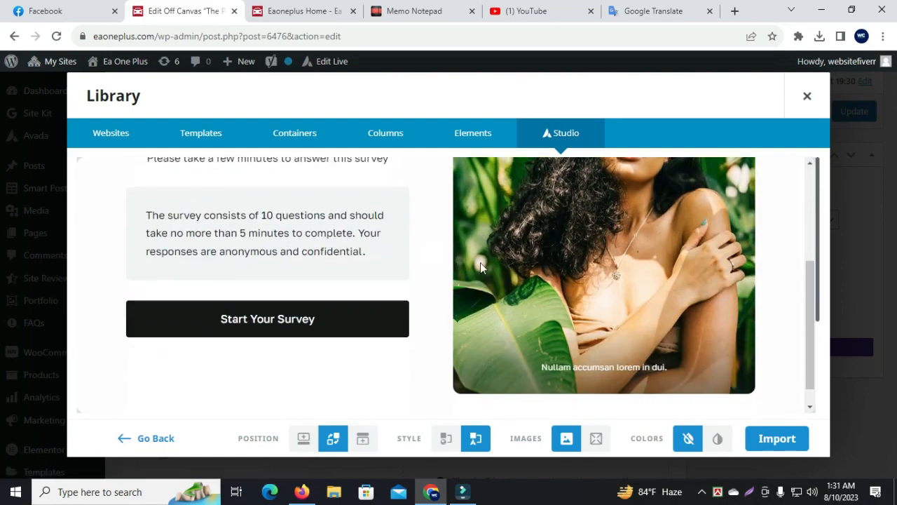
scroll(274, 303, "up", 2)
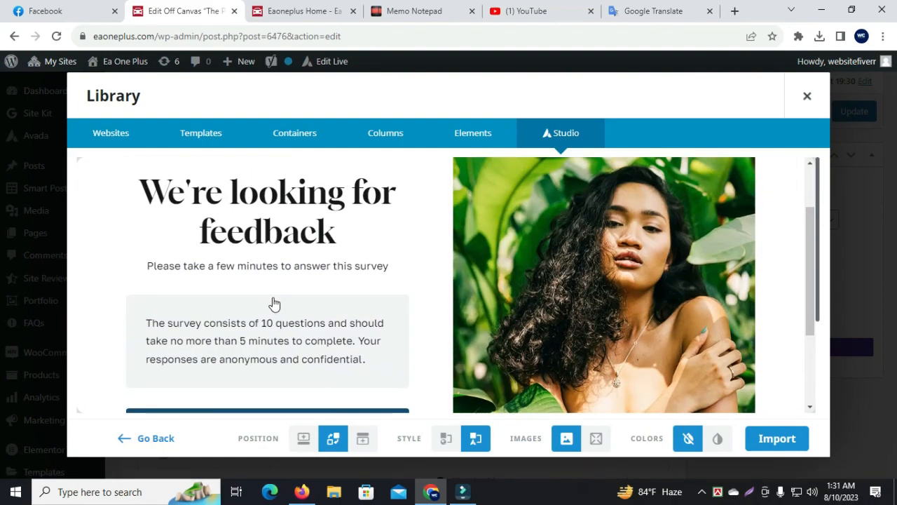
scroll(472, 296, "down", 3)
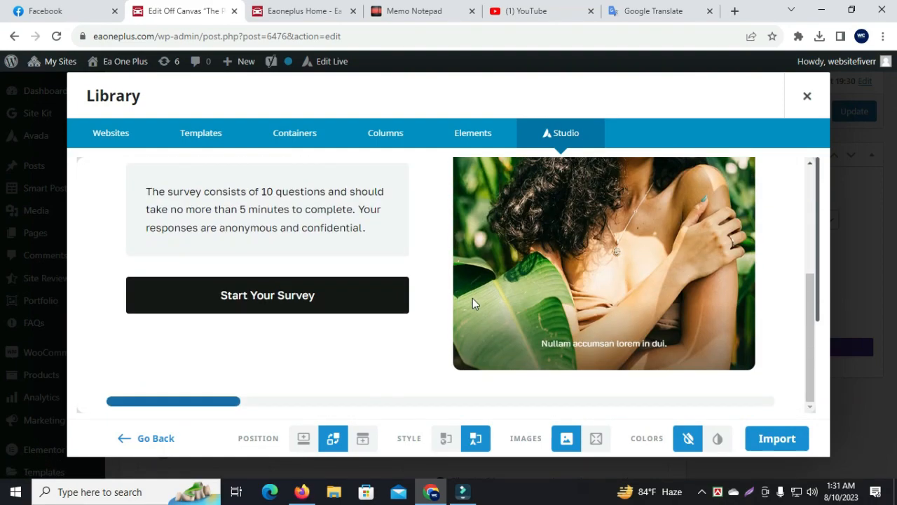
scroll(723, 323, "up", 2)
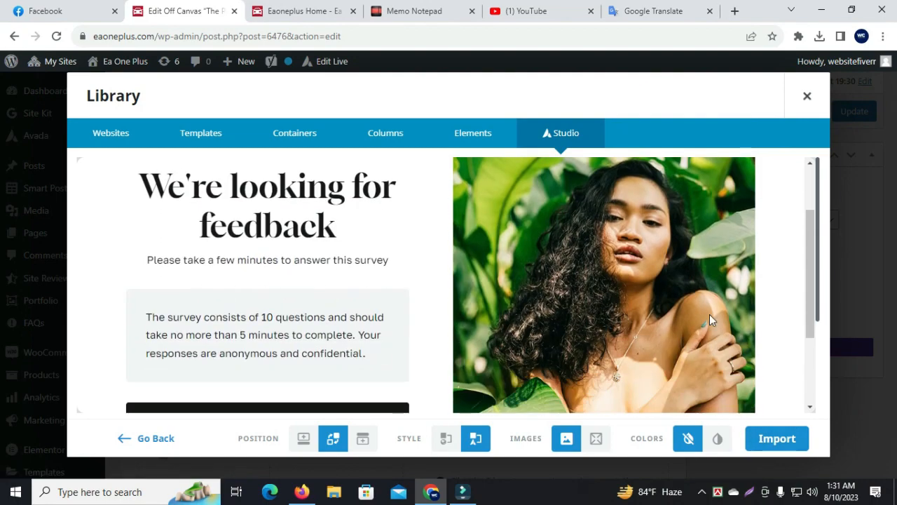
scroll(709, 314, "down", 2)
left_click(776, 441)
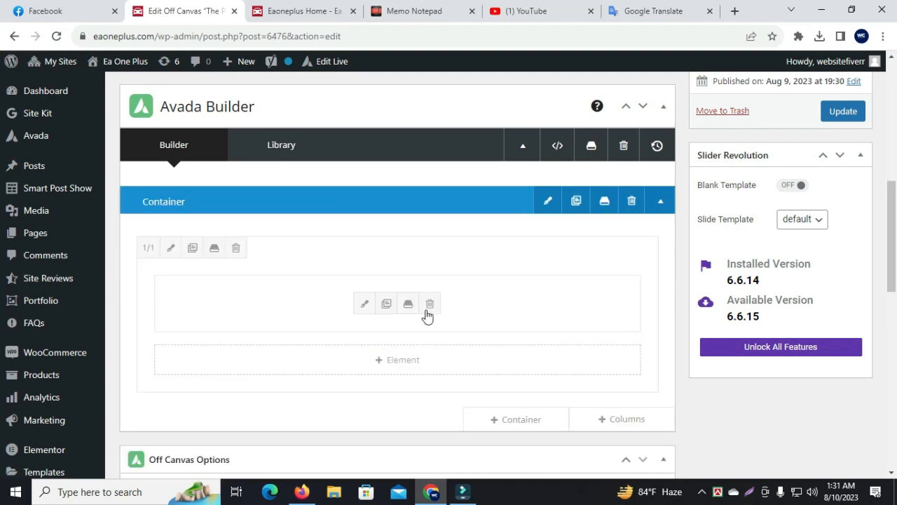
- Open the general off-canvas options, try the Sliding Bar type and set the type back to Popup
scroll(430, 222, "down", 6)
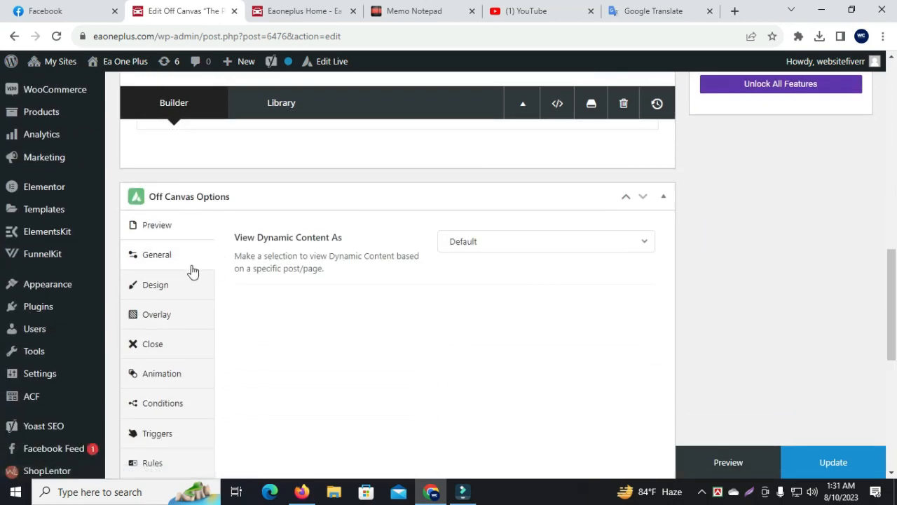
left_click(168, 264)
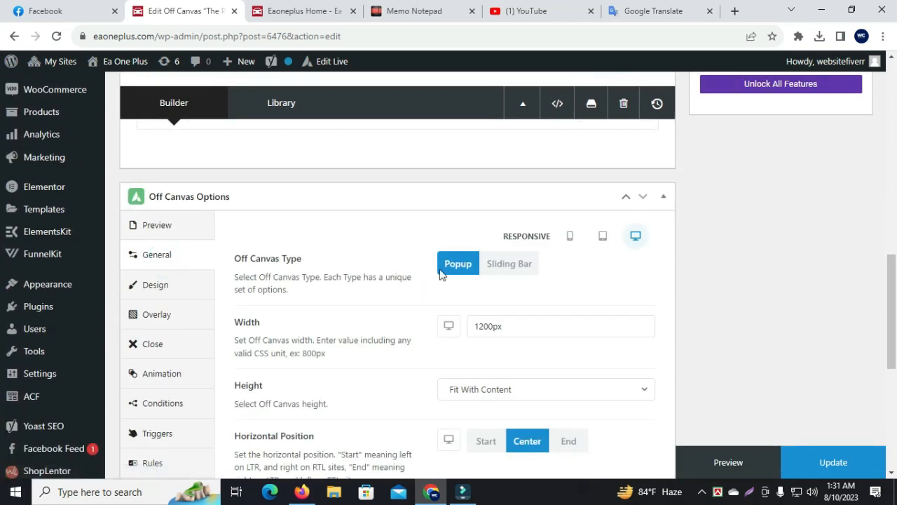
left_click(513, 270)
left_click(450, 265)
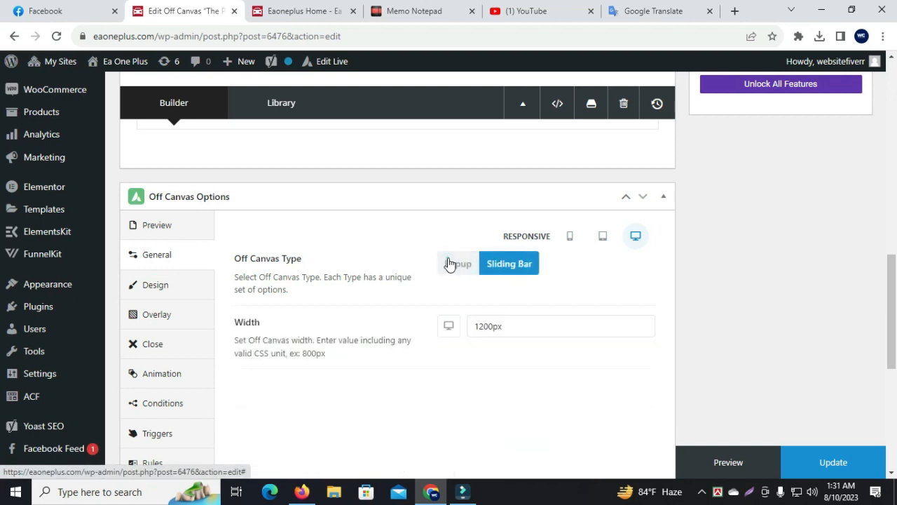
- Try Custom Height and Fit With Content for the popup's height, and set it to Full Height
scroll(452, 281, "down", 1)
left_click(484, 323)
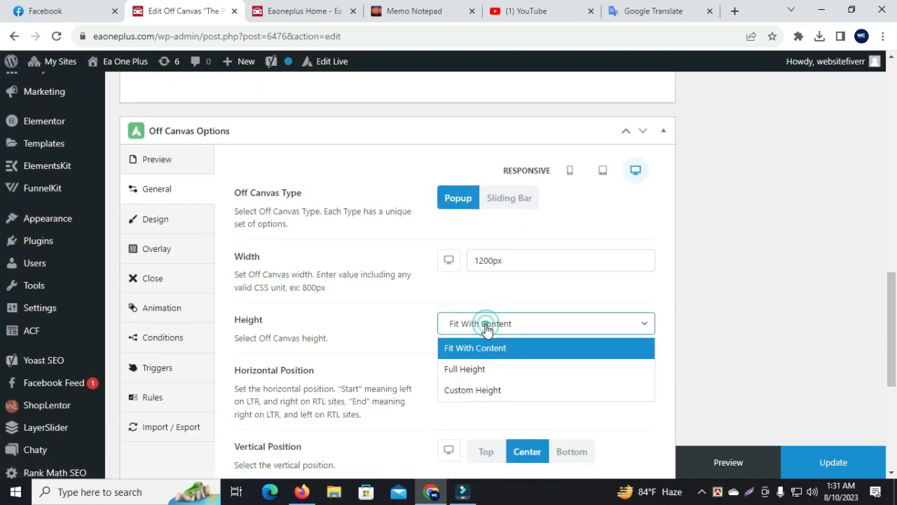
left_click(460, 389)
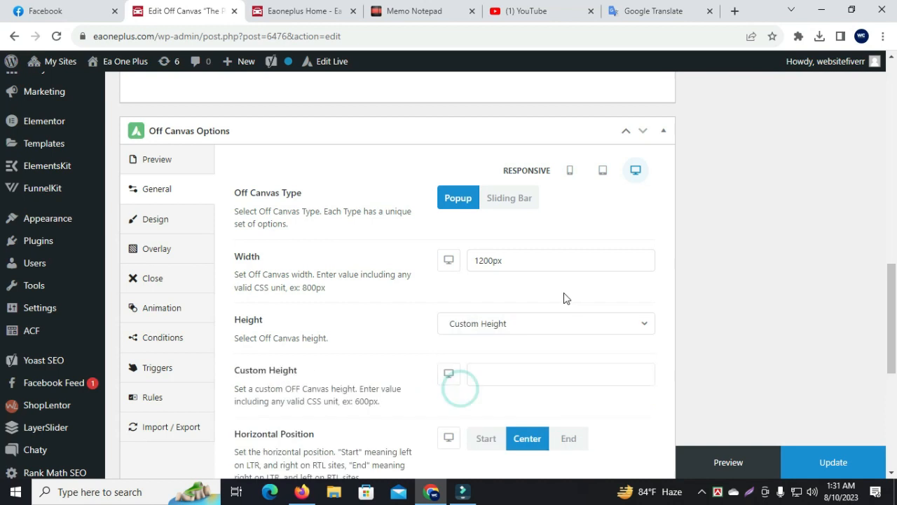
left_click(475, 327)
left_click(473, 346)
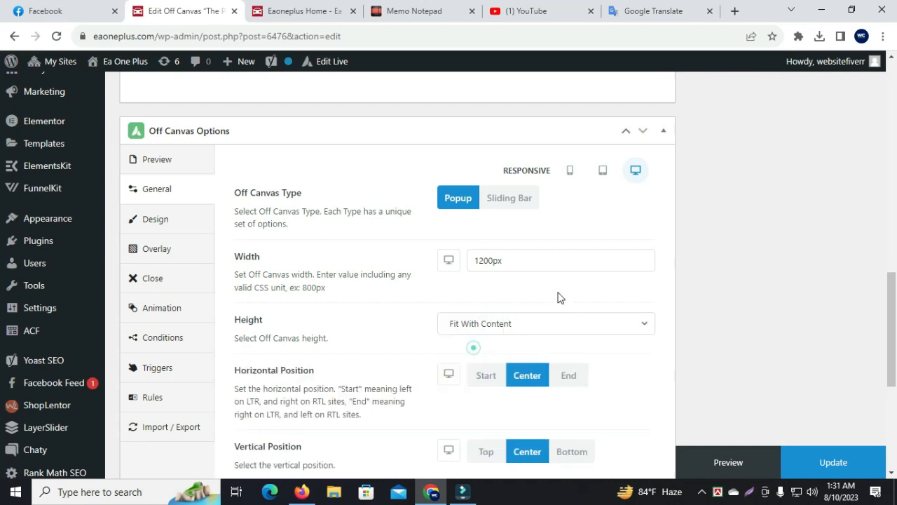
left_click(516, 324)
left_click(474, 370)
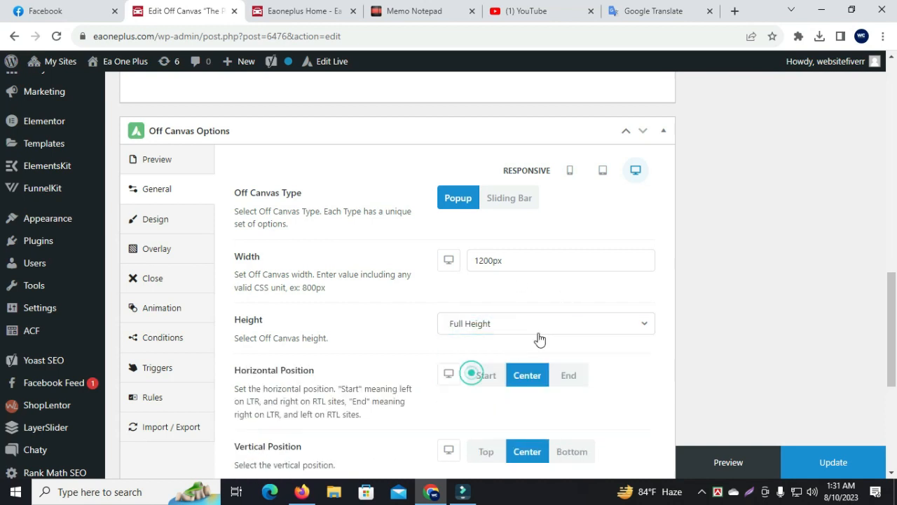
- Set the popup's height to Fit With Content
left_click(491, 327)
left_click(472, 347)
scroll(493, 309, "down", 1)
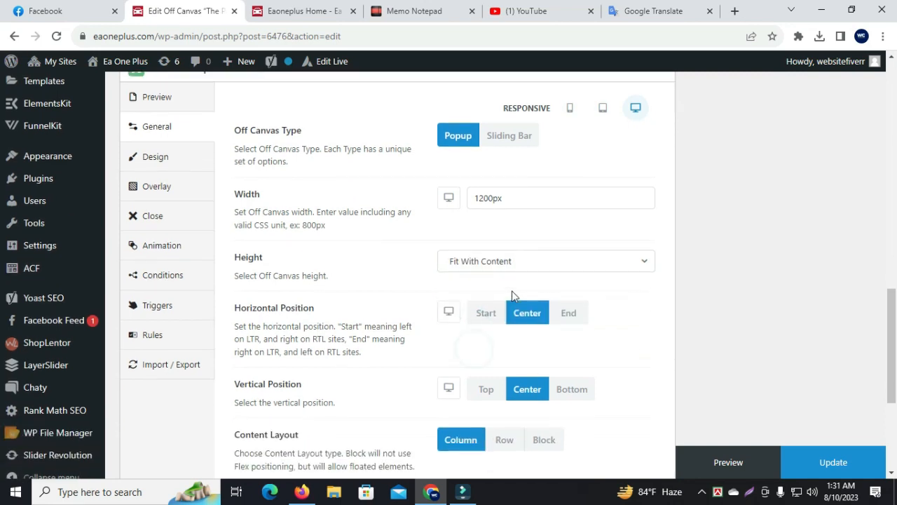
- Try the Start and End horizontal positions for the popup and set it back to Center
scroll(493, 309, "down", 1)
left_click(486, 244)
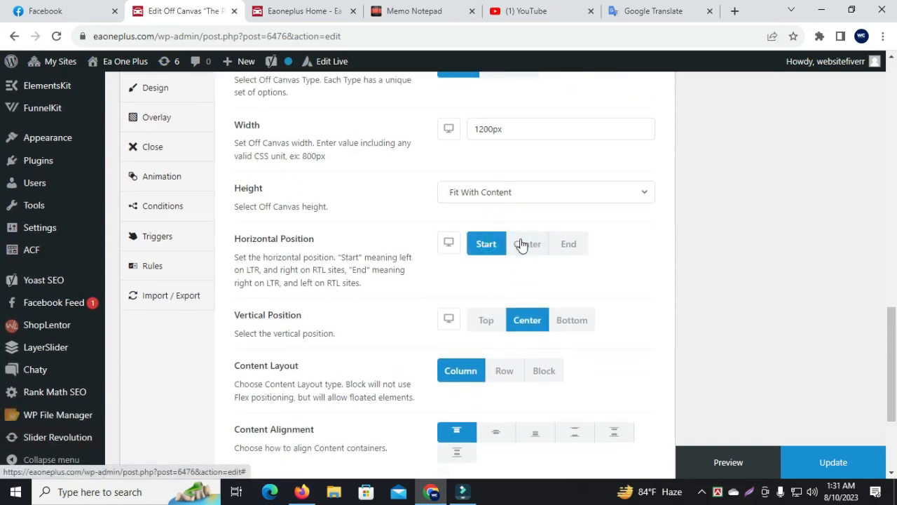
left_click(525, 245)
left_click(569, 245)
left_click(527, 244)
scroll(490, 281, "down", 3)
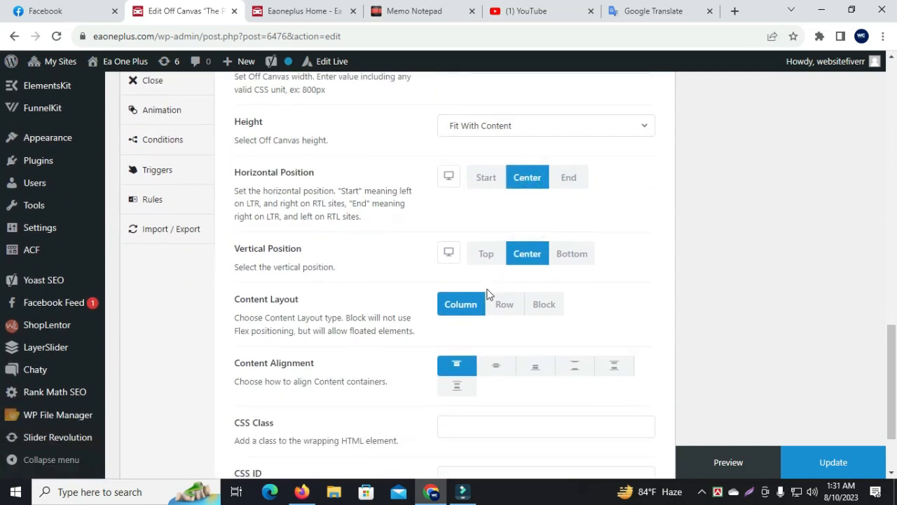
- Open the off canvas design options and examine the background, scrollbar, border, margin, padding, z-index and box shadow settings
scroll(490, 281, "up", 7)
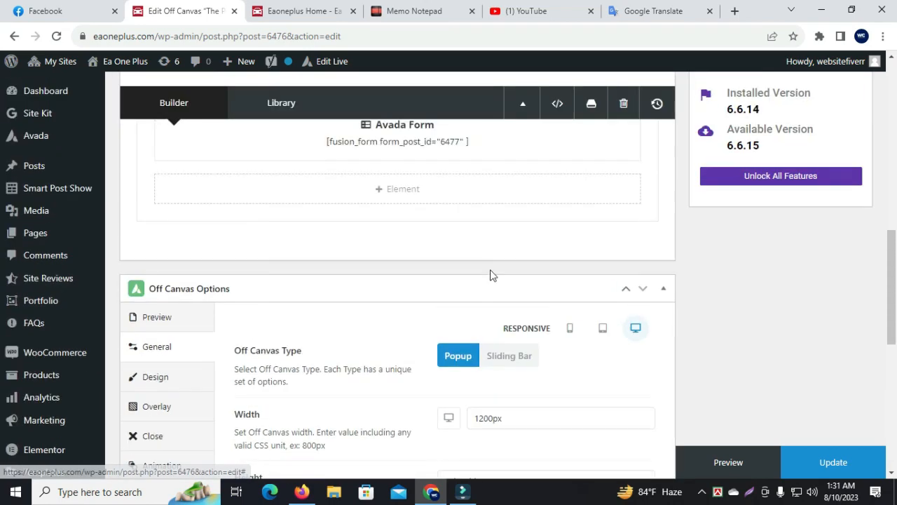
scroll(336, 227, "down", 2)
left_click(168, 253)
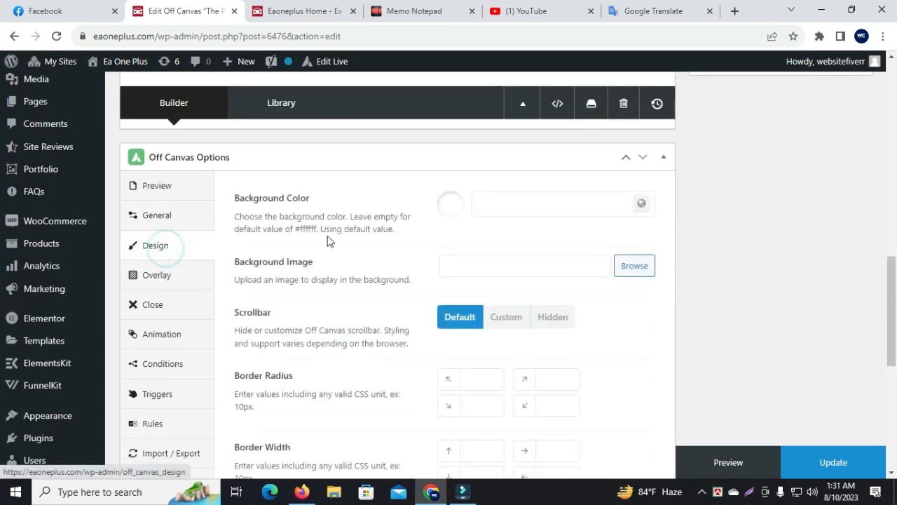
scroll(472, 258, "down", 6)
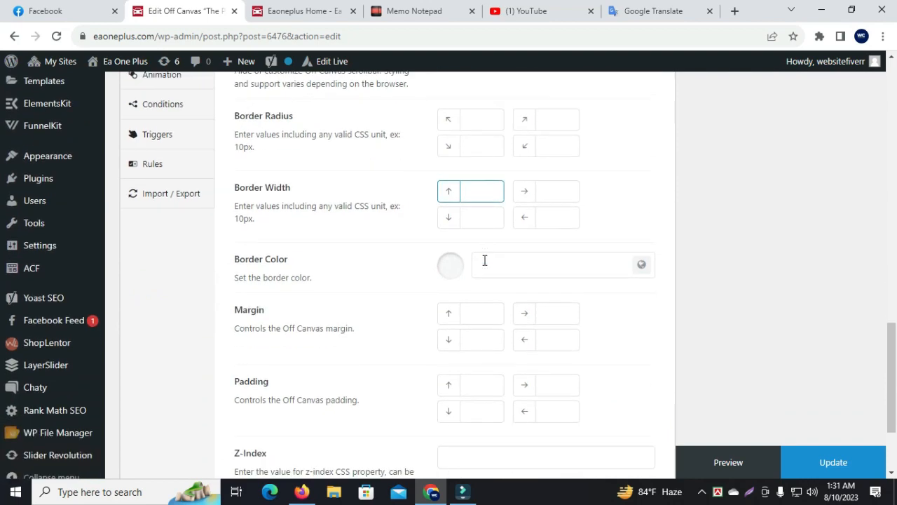
scroll(473, 278, "down", 1)
left_click(471, 273)
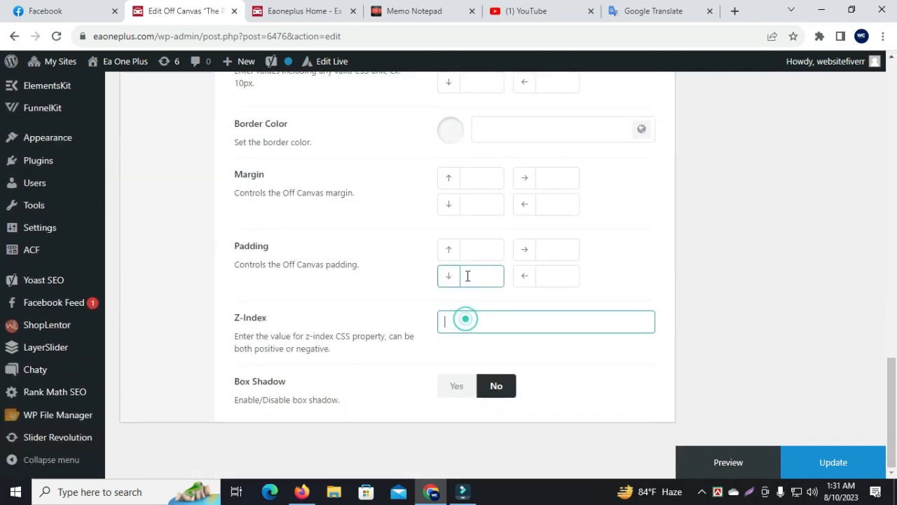
scroll(383, 274, "up", 6)
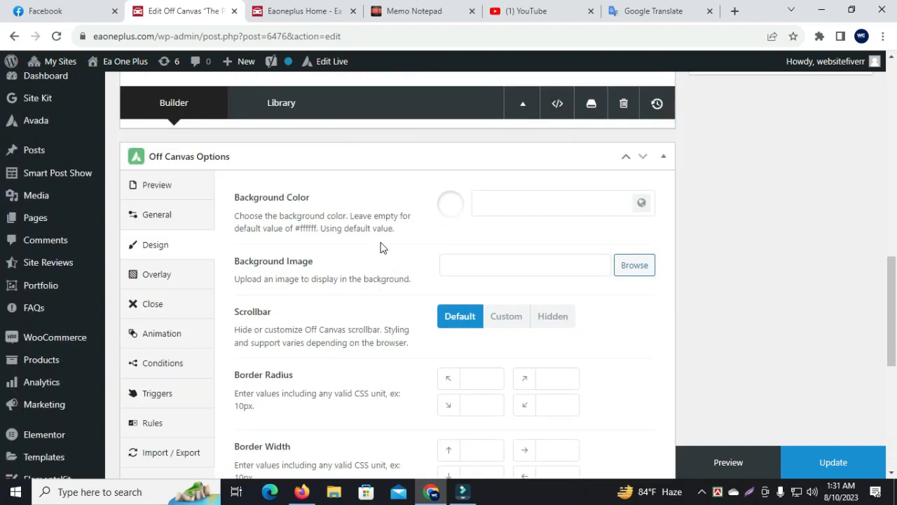
- Open the overlay options and examine the page scrollbar, background color and background image URL settings
left_click(159, 273)
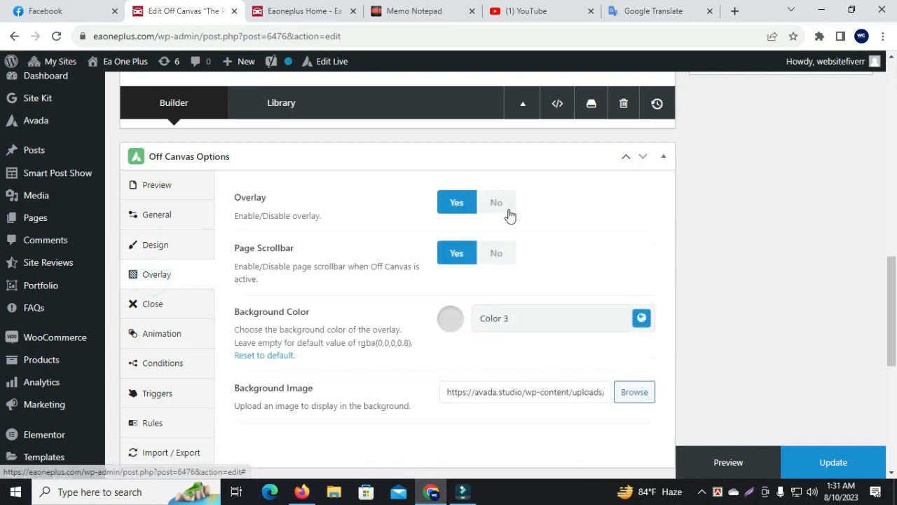
scroll(510, 265, "down", 1)
left_click(502, 331)
left_click_drag(447, 334, 577, 326)
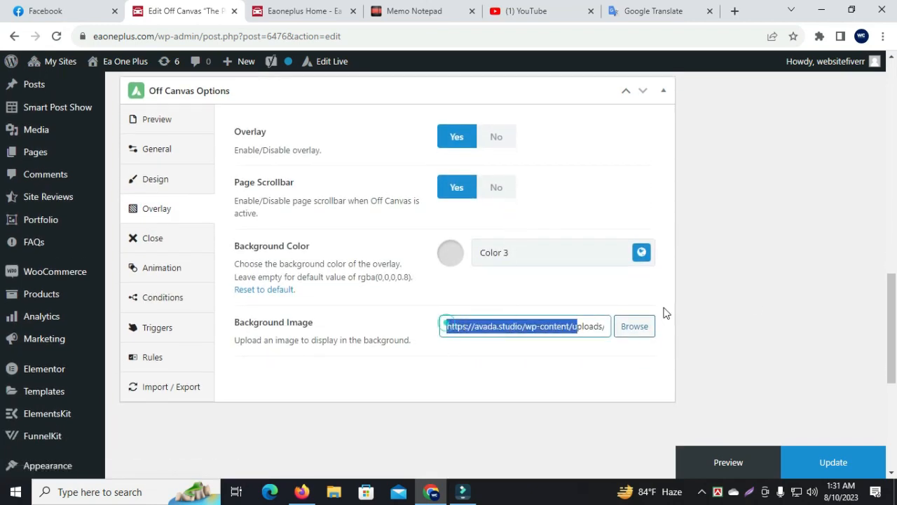
scroll(325, 297, "up", 1)
scroll(329, 264, "down", 1)
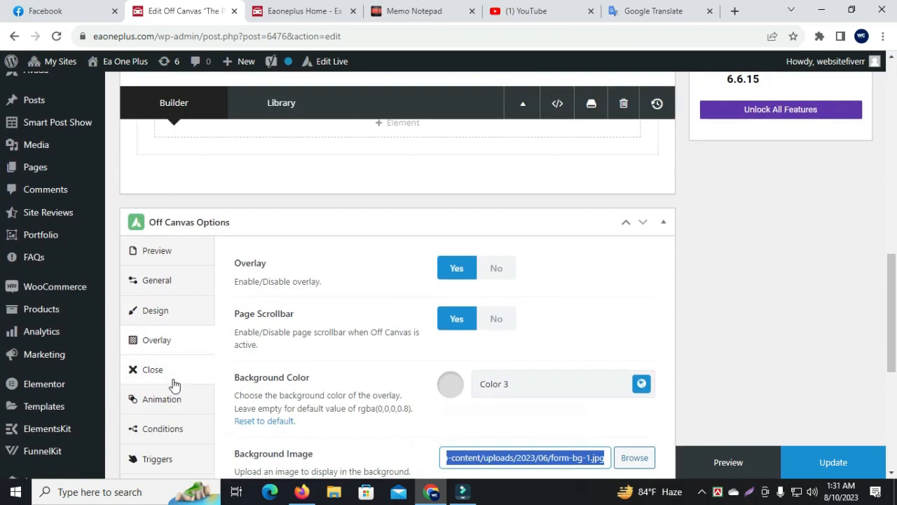
- Examine the popup's close options and its entrance and exit animation options
left_click(164, 371)
scroll(392, 263, "down", 2)
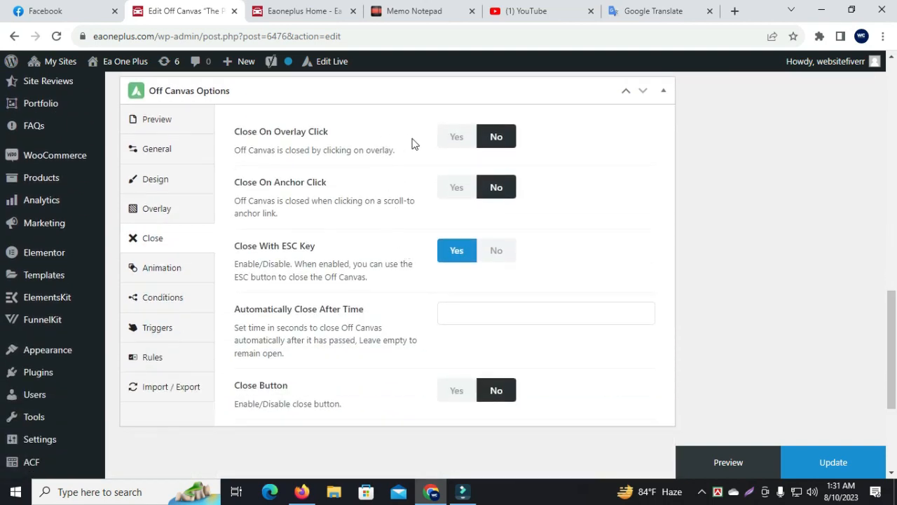
scroll(440, 259, "down", 1)
scroll(417, 300, "up", 2)
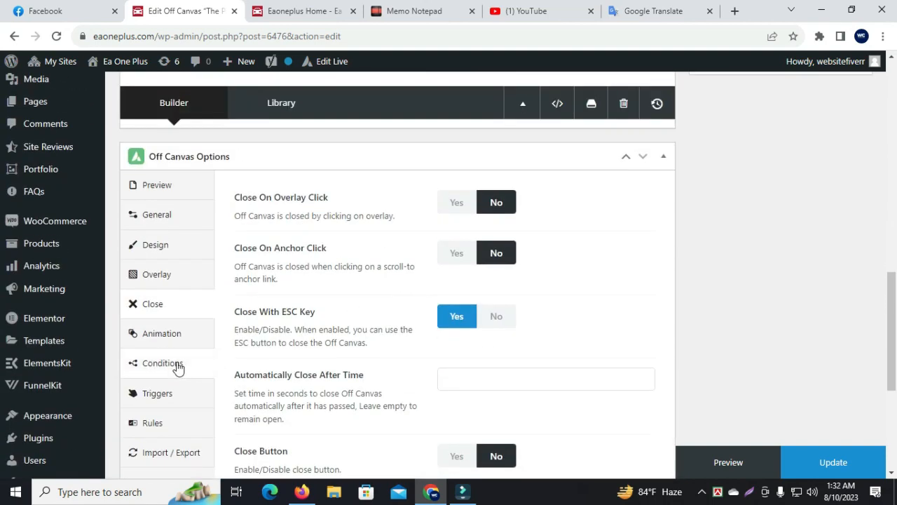
left_click(163, 335)
scroll(324, 286, "down", 1)
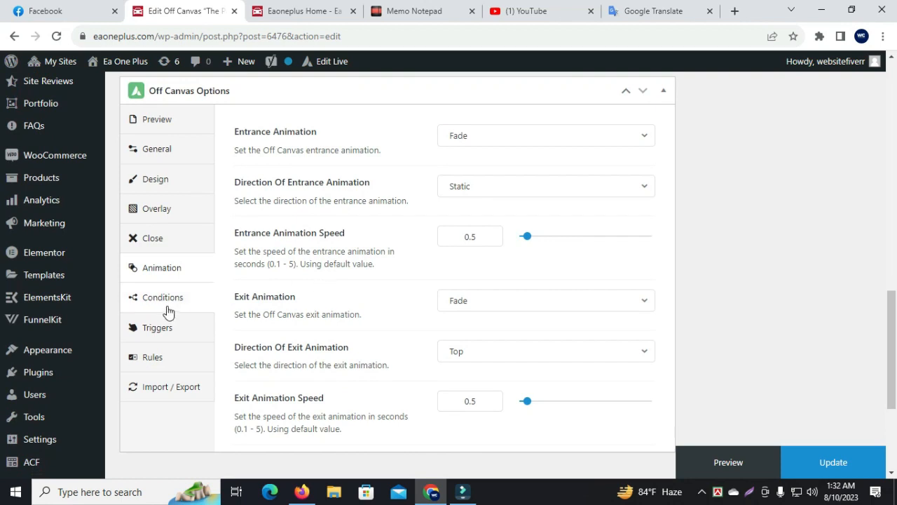
left_click(163, 271)
- Enable display conditions for the off canvas
left_click(159, 299)
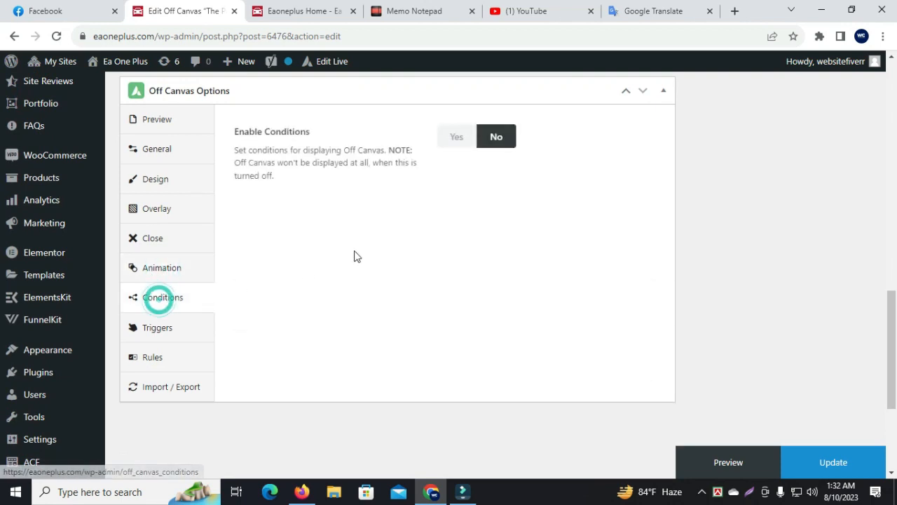
scroll(355, 255, "up", 1)
left_click(457, 203)
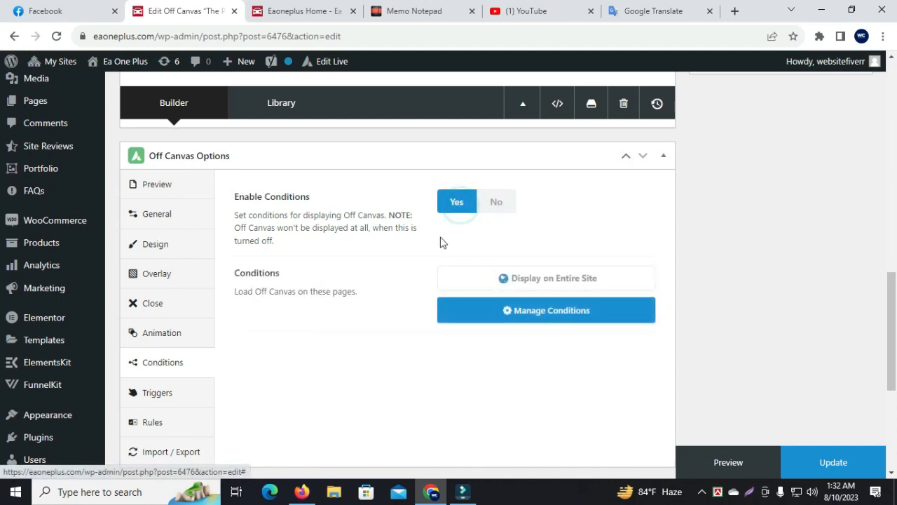
scroll(563, 223, "down", 1)
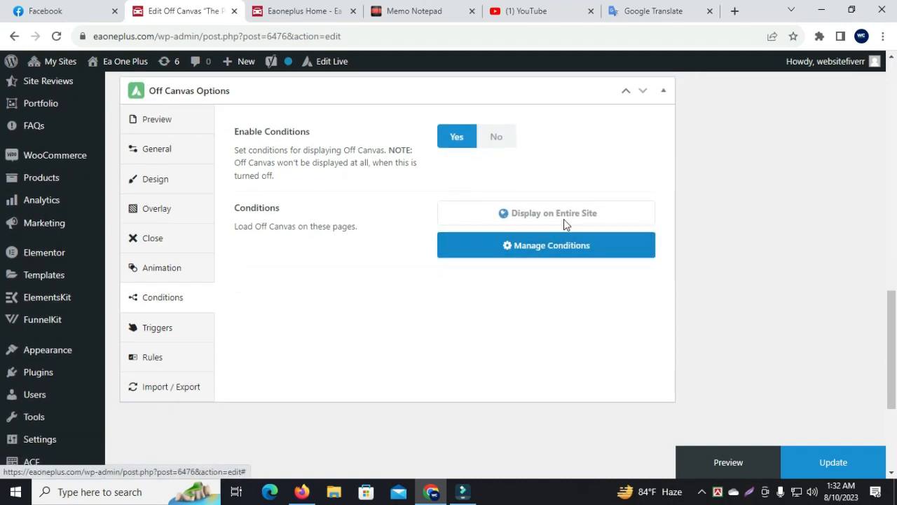
- Manage the layout conditions, include Front Page, and try excluding All Pages before clearing that exclusion
left_click(537, 246)
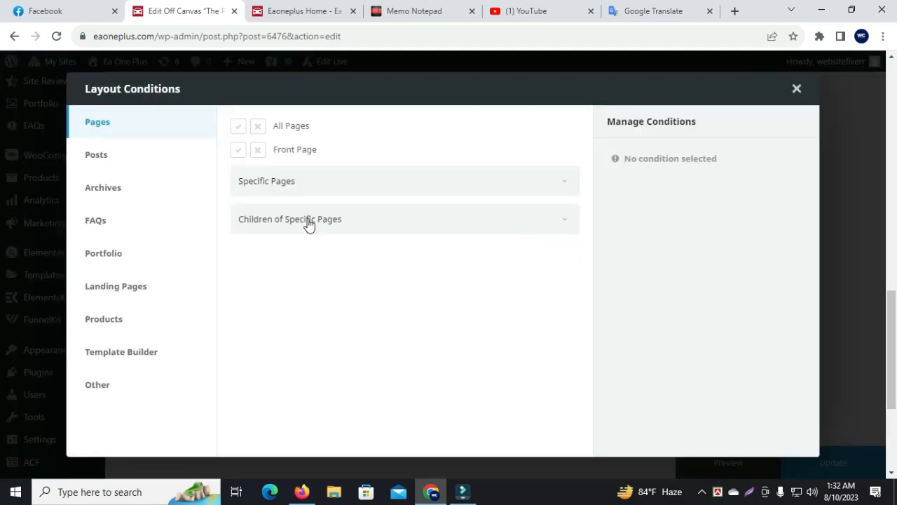
left_click(258, 128)
left_click(238, 152)
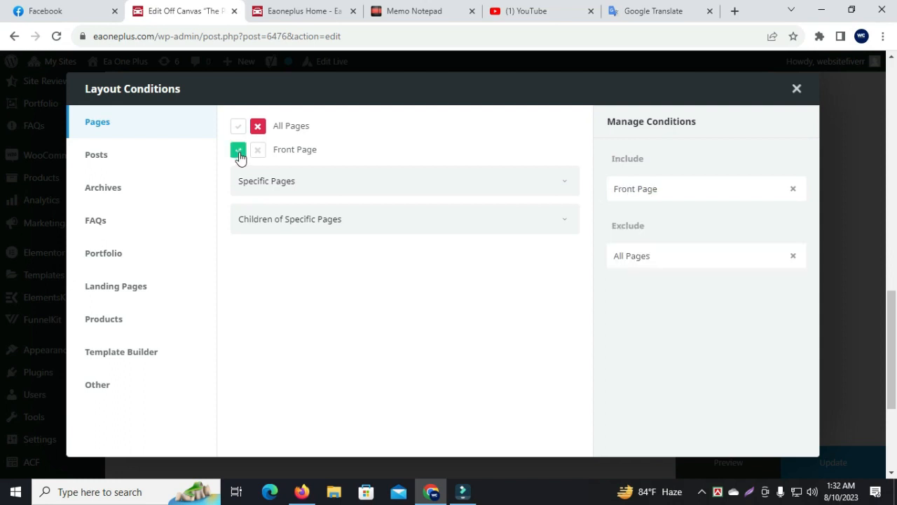
left_click(258, 128)
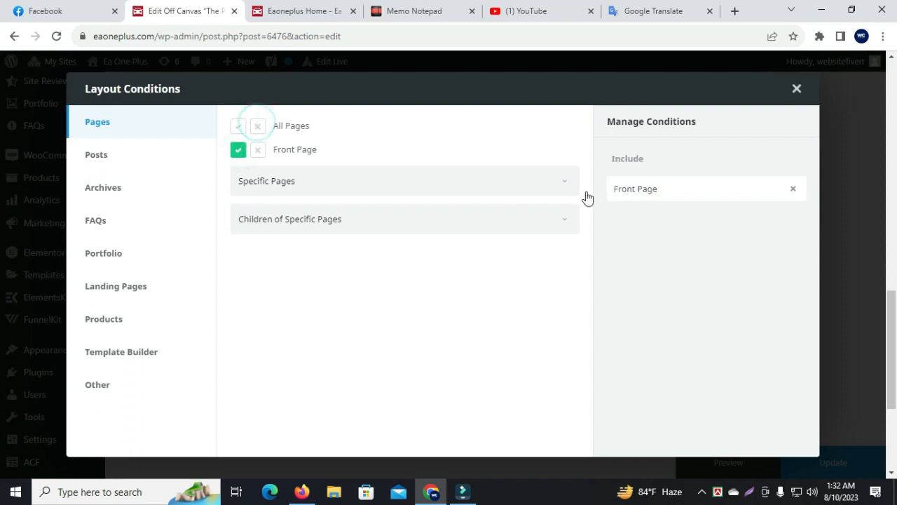
- Look through the condition categories from Posts to Landing Pages and include All Products in the display conditions
left_click(112, 156)
left_click(107, 196)
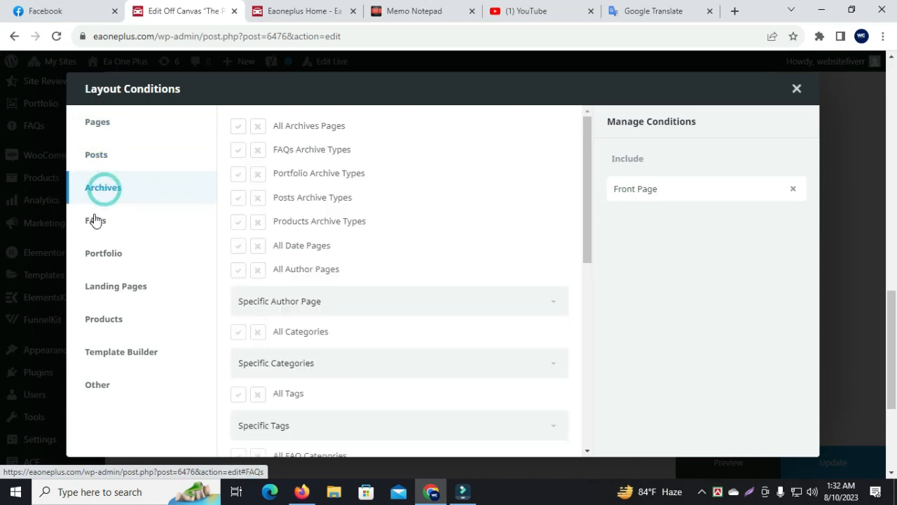
left_click(93, 220)
left_click(104, 254)
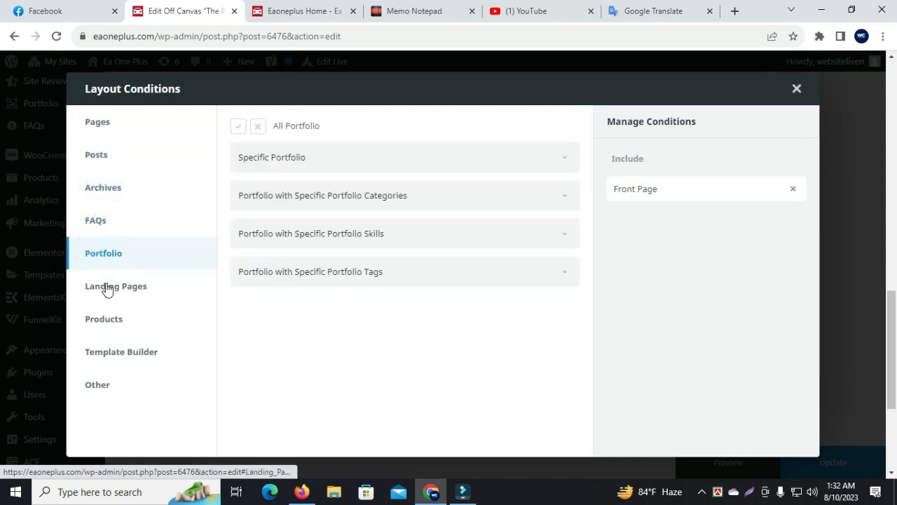
left_click(107, 289)
left_click(101, 322)
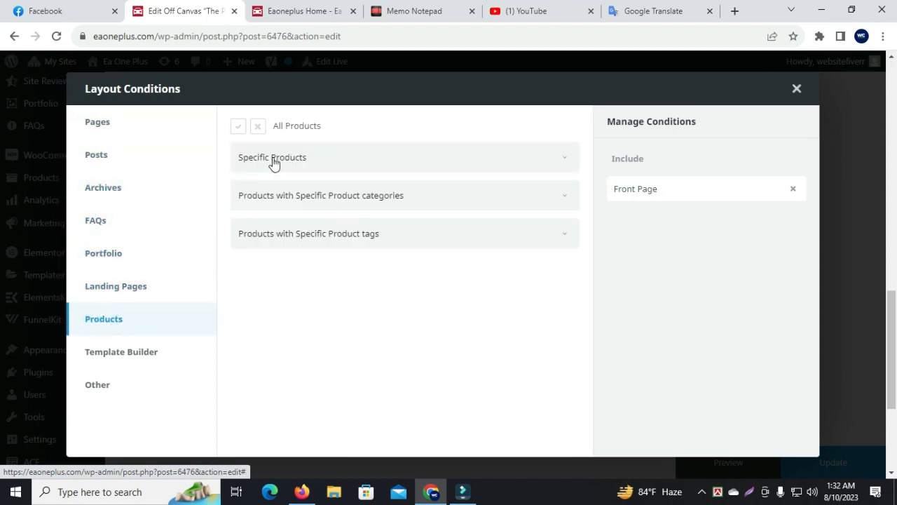
left_click(239, 128)
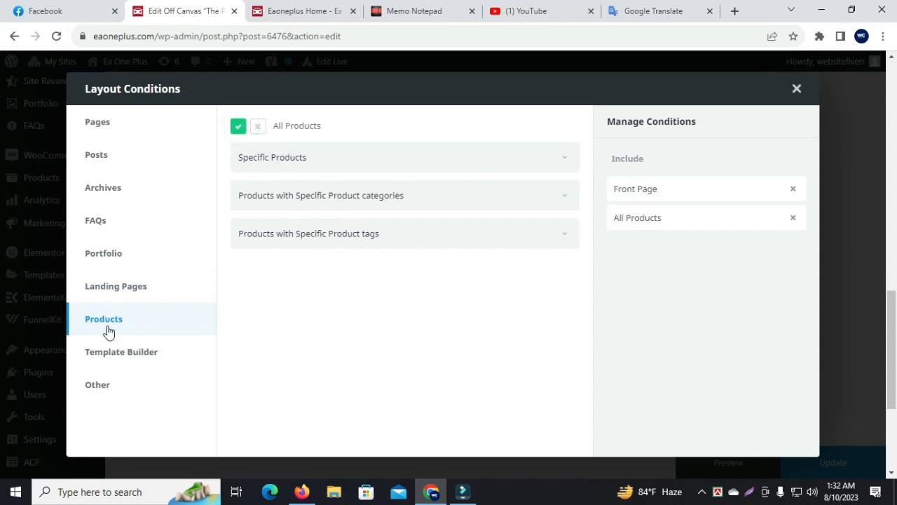
- Include All Posts in the display conditions, review the page conditions and close the layout conditions
left_click(109, 357)
left_click(107, 159)
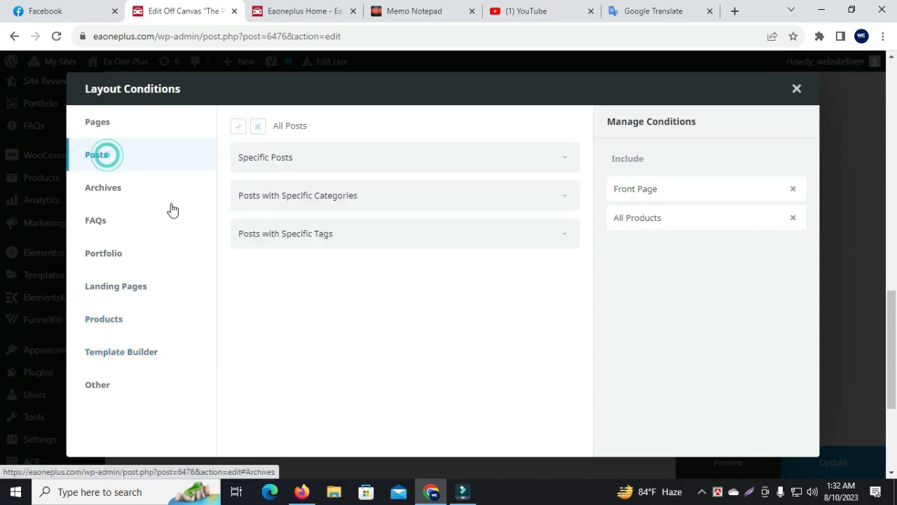
left_click(239, 128)
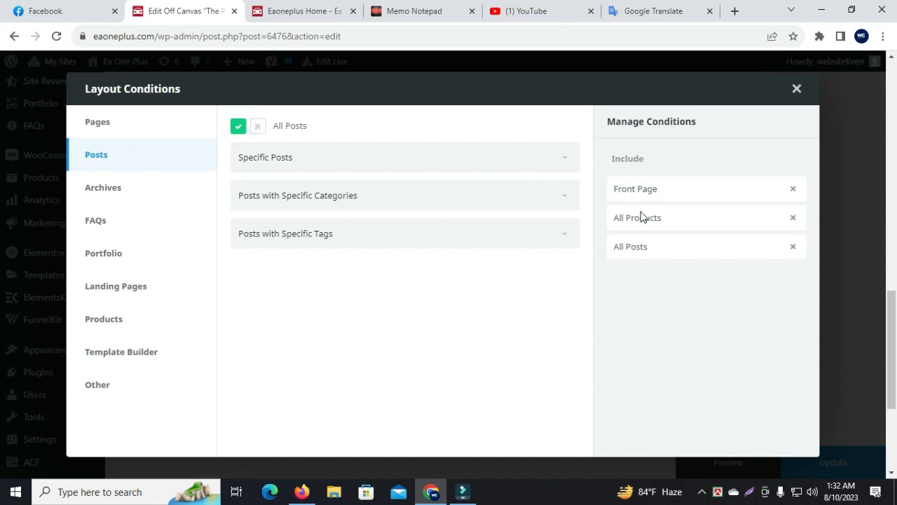
left_click(121, 125)
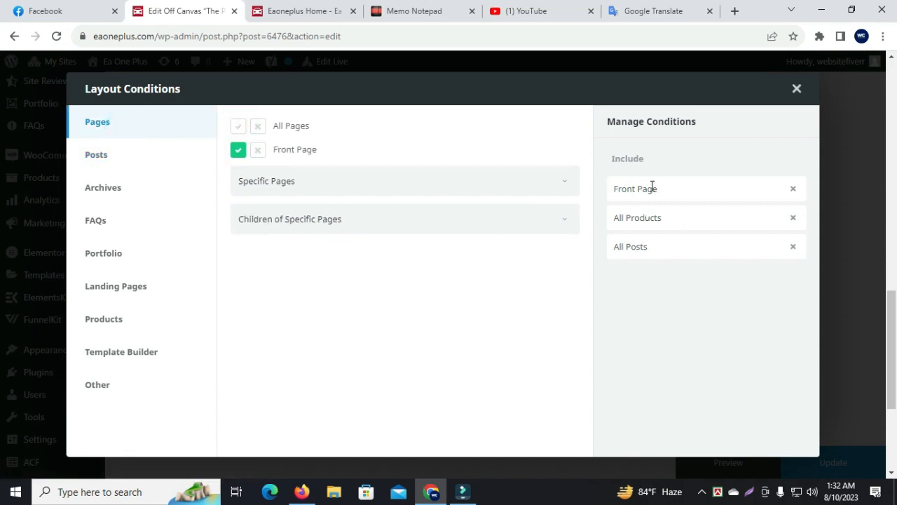
left_click(796, 90)
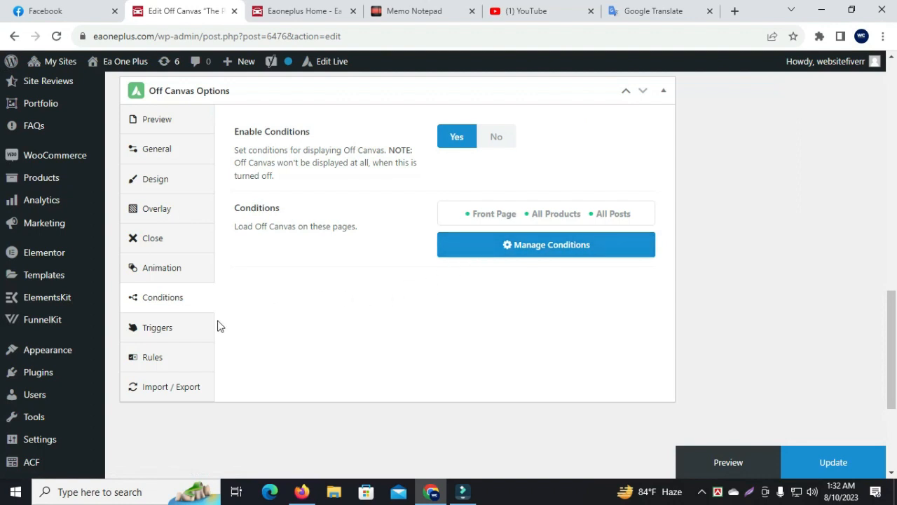
- Open the trigger options and enable the On Page Load trigger
left_click(167, 333)
scroll(392, 296, "up", 1)
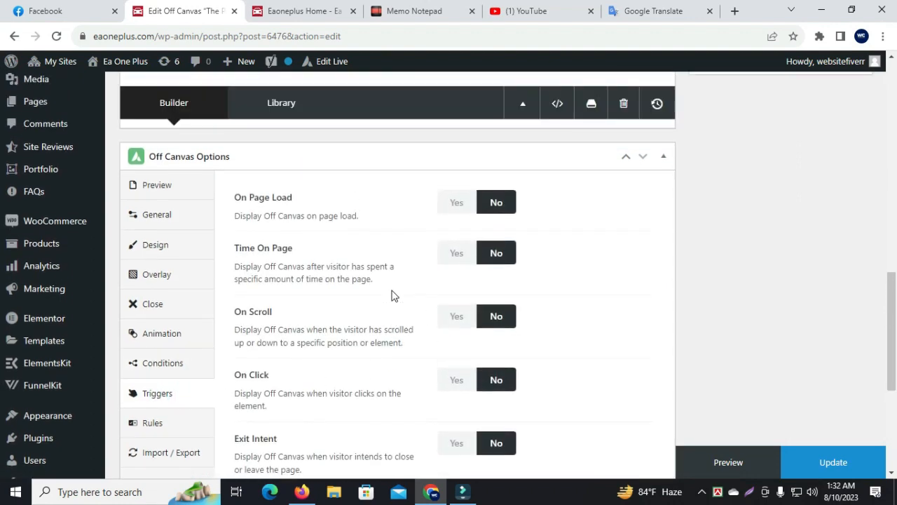
left_click(455, 205)
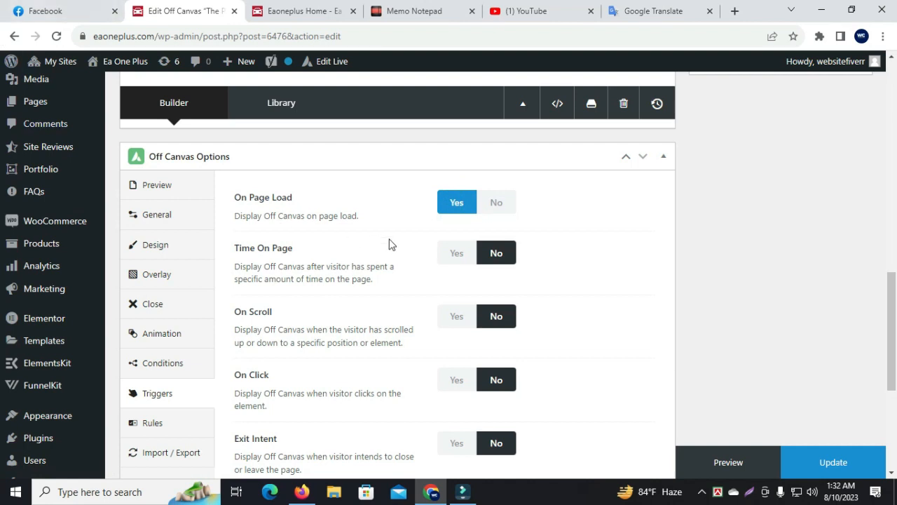
scroll(371, 287, "down", 1)
scroll(371, 282, "up", 1)
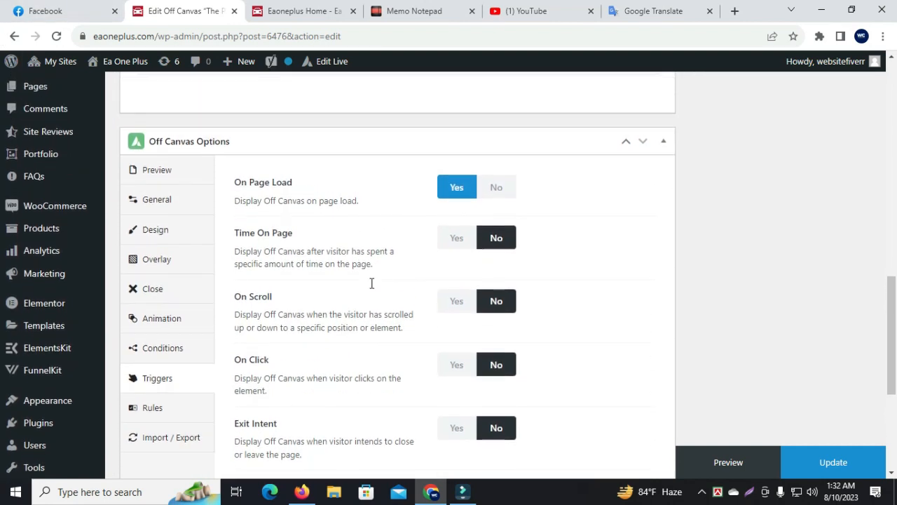
- Enable the Time On Page trigger and set its duration to 10 seconds
left_click(452, 255)
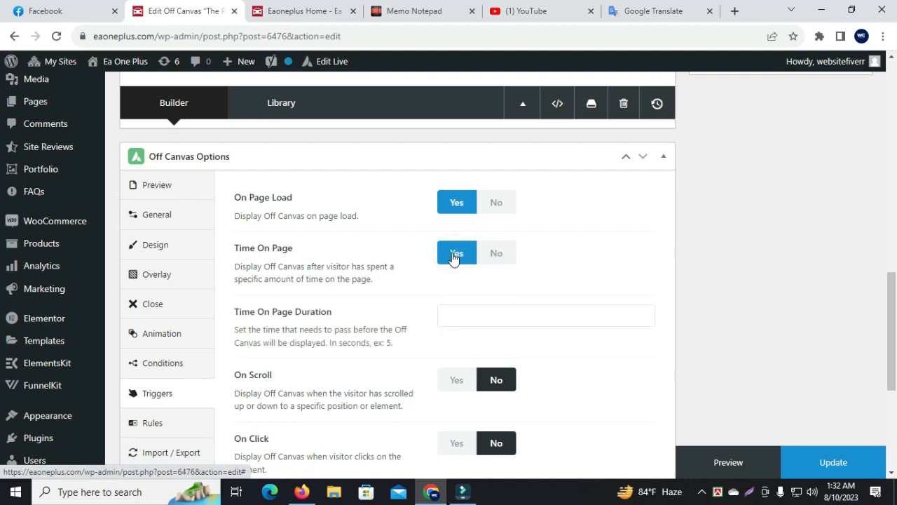
left_click(457, 318)
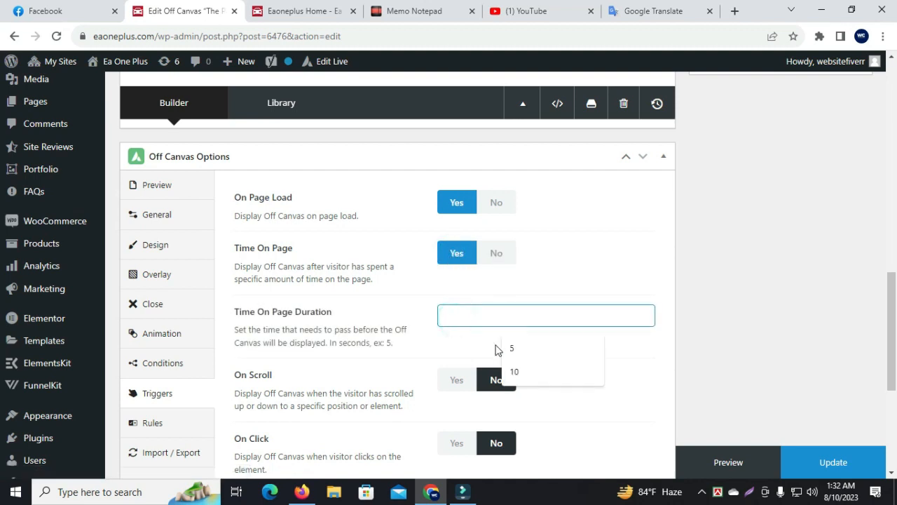
left_click(514, 371)
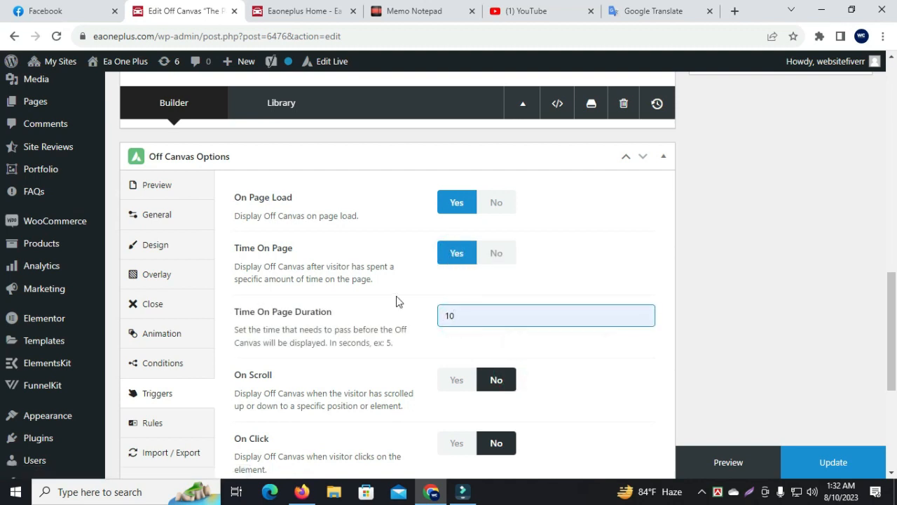
- Enable the On Scroll trigger and set its scroll direction to Up
scroll(396, 301, "down", 1)
left_click(456, 315)
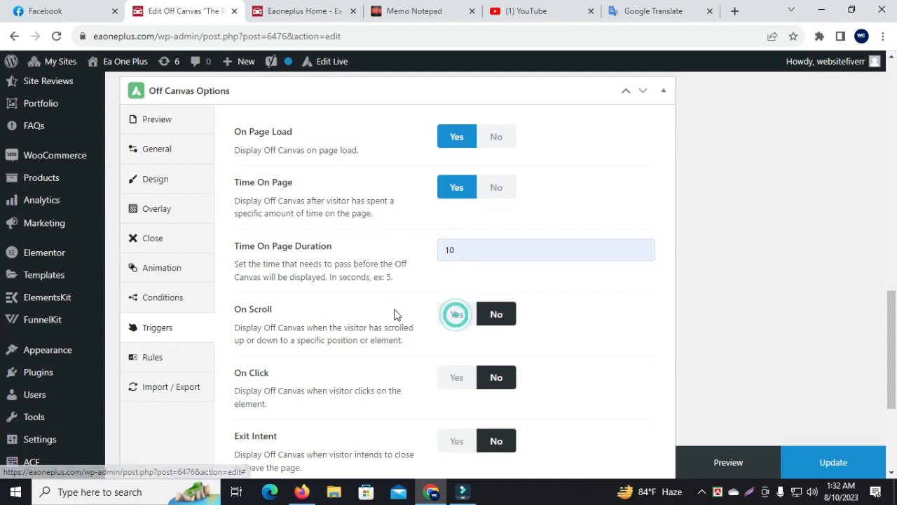
left_click(457, 322)
scroll(337, 327, "down", 1)
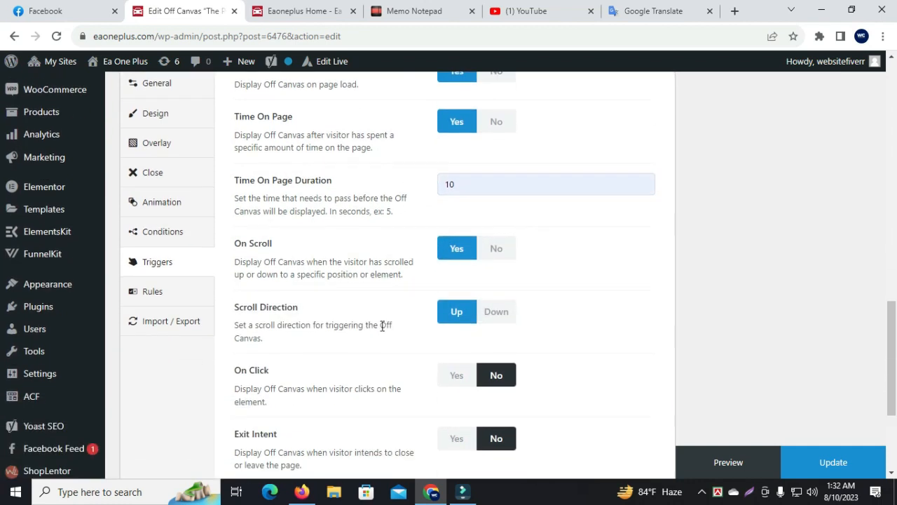
left_click(495, 312)
left_click(455, 320)
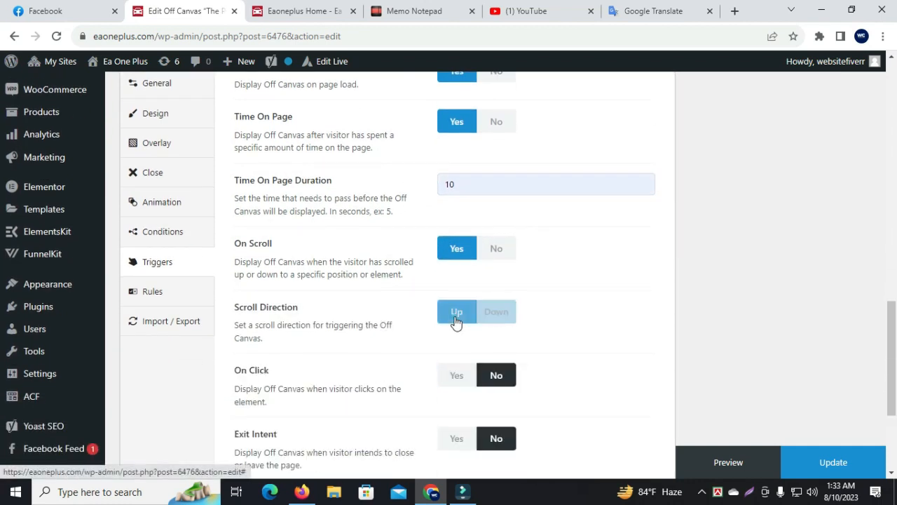
- Enable the On Click trigger to inspect its Element Selector option, and switch the trigger back off
scroll(401, 338, "down", 1)
scroll(400, 336, "down", 2)
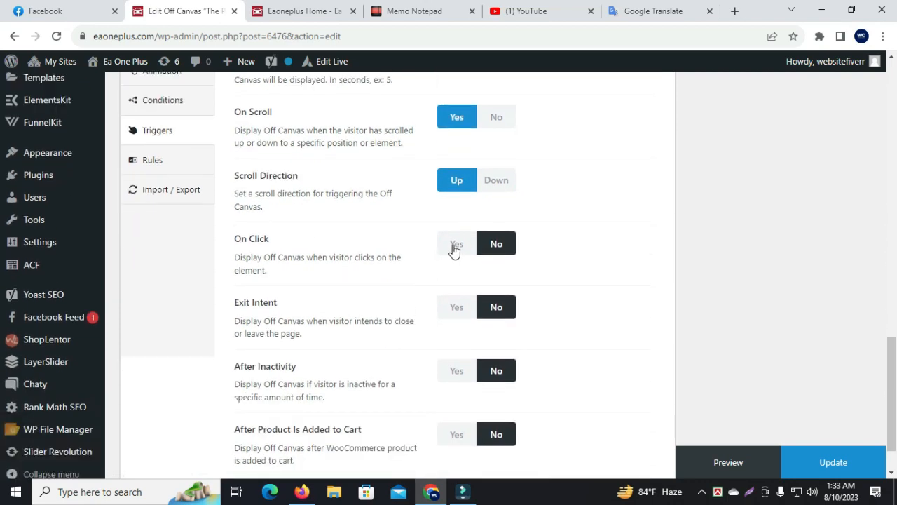
left_click(456, 245)
left_click(461, 306)
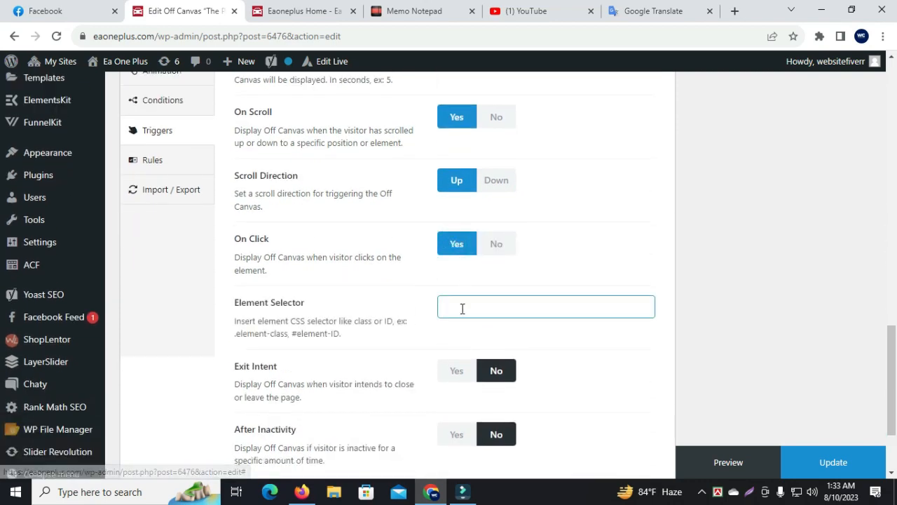
left_click(494, 244)
scroll(433, 269, "down", 1)
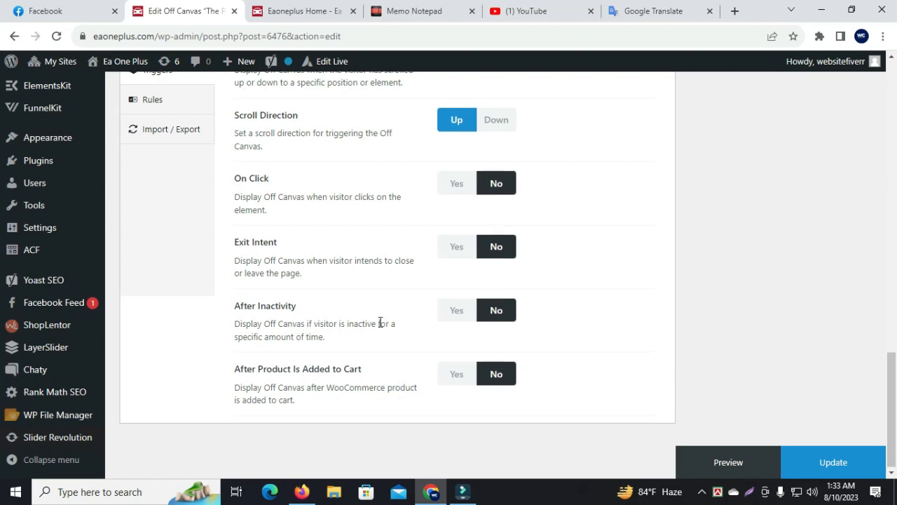
- Look through the Rules and Import / Export options and return to the Preview options
scroll(385, 321, "up", 4)
left_click(153, 363)
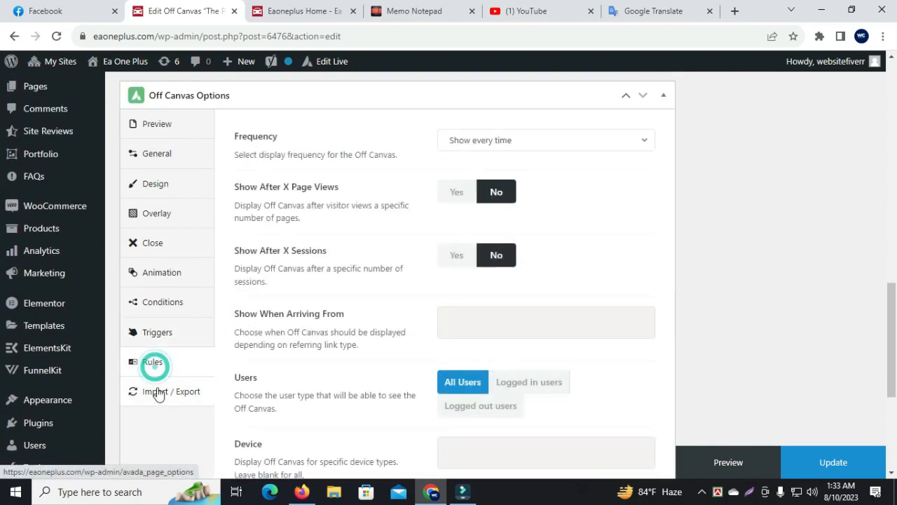
left_click(162, 393)
scroll(190, 242, "up", 1)
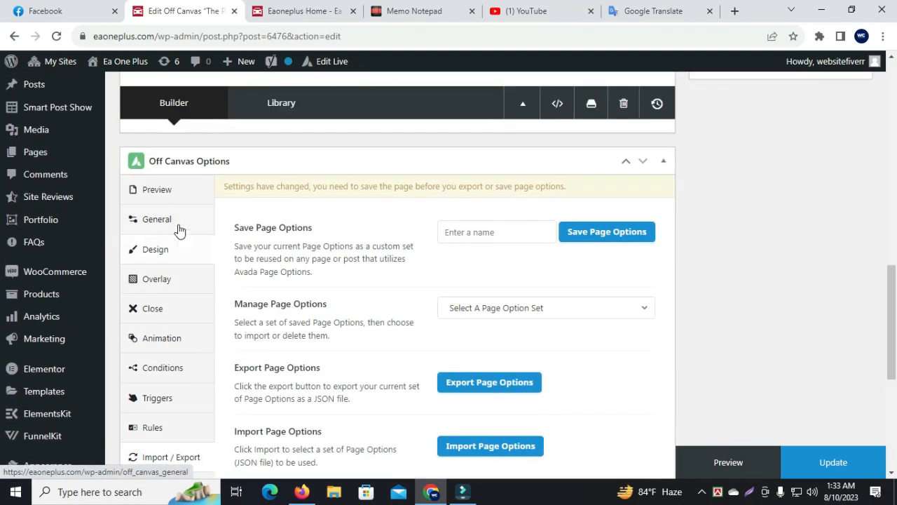
left_click(157, 196)
- Update the Off Canvas to save the display conditions and trigger settings
scroll(835, 432, "up", 3)
left_click(826, 462)
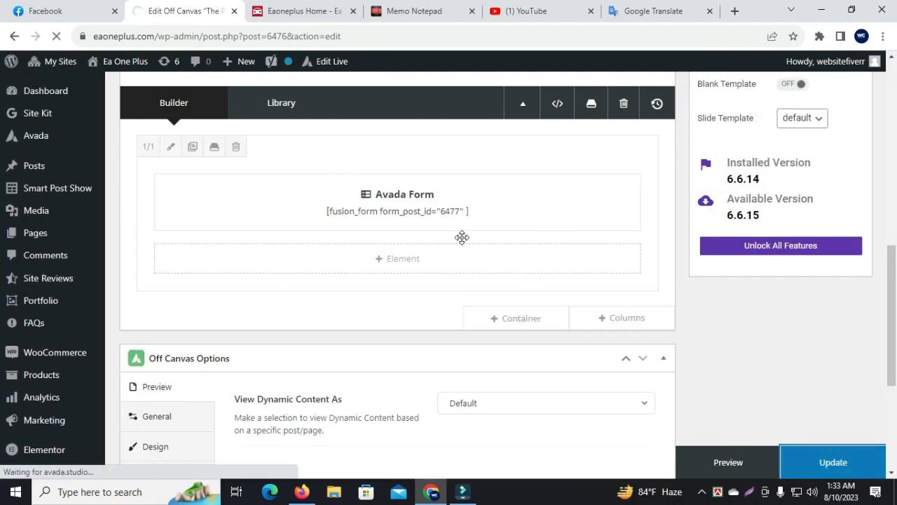
scroll(462, 238, "up", 6)
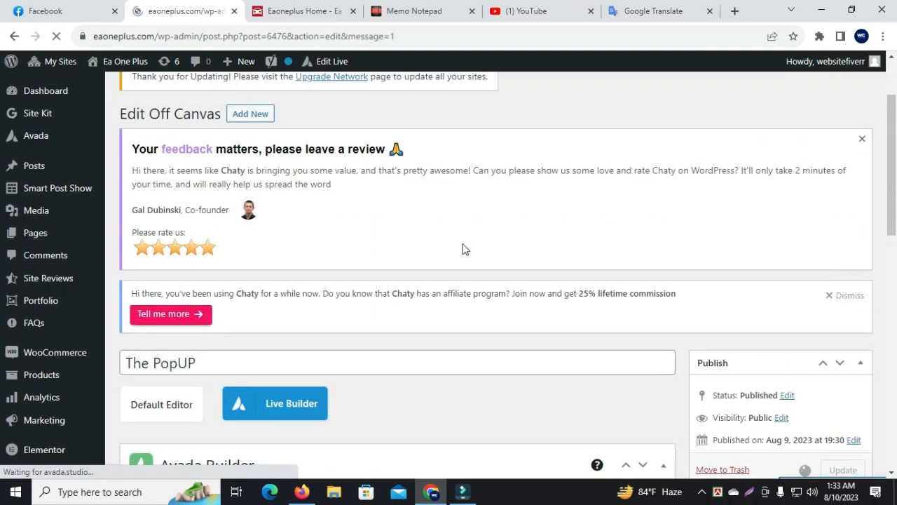
scroll(463, 244, "down", 1)
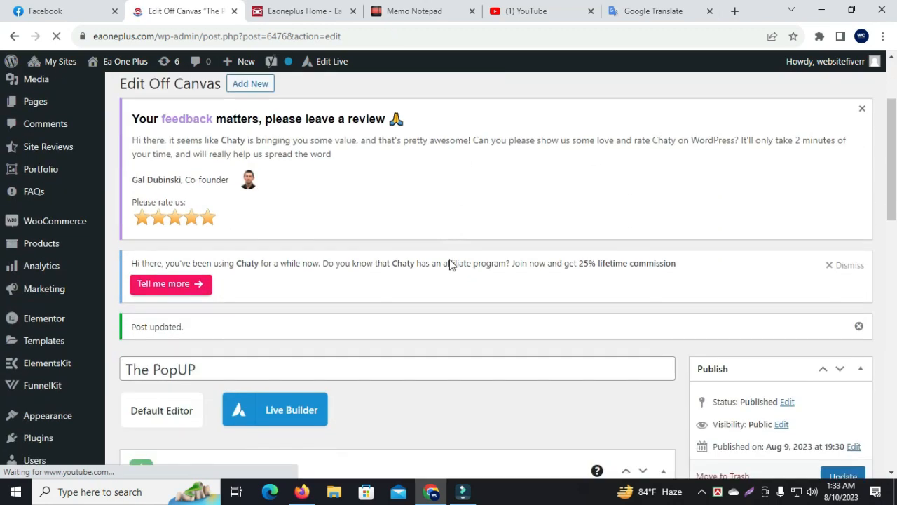
- Reload the site's live home page and examine how the survey popup displays
left_click(308, 10)
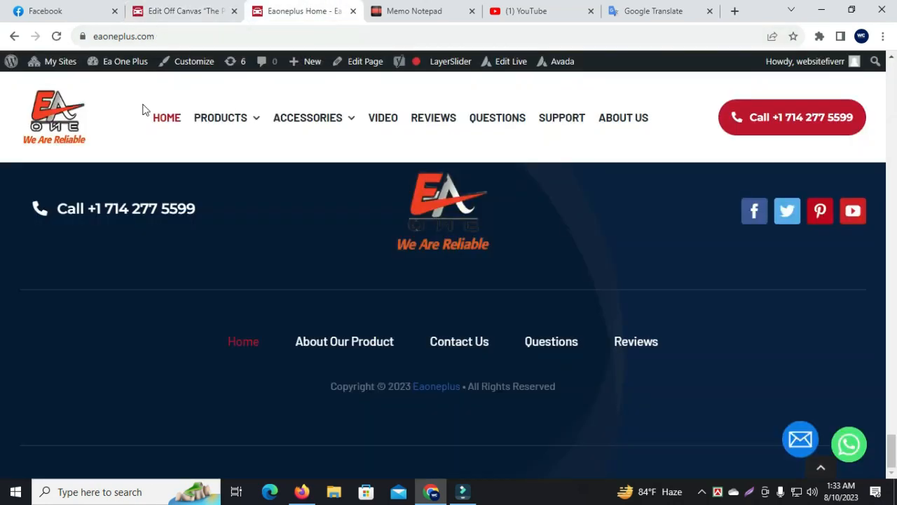
left_click(57, 36)
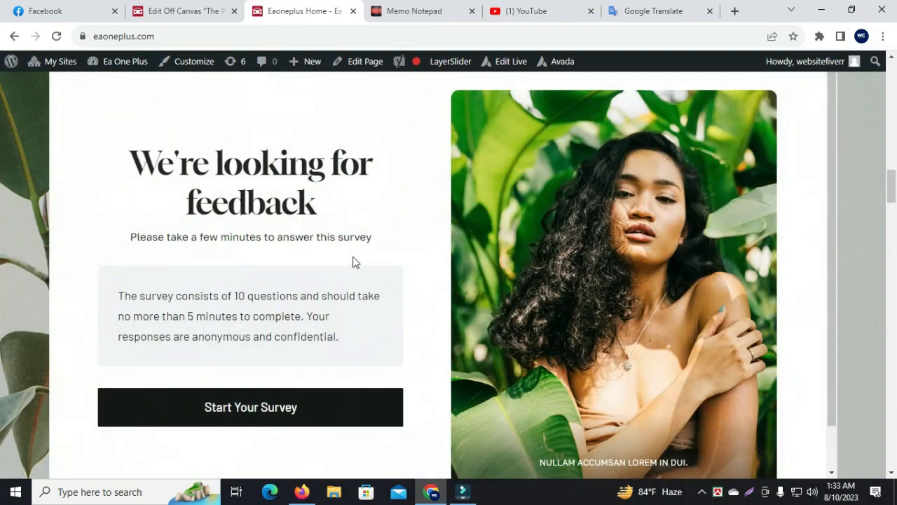
scroll(367, 297, "down", 1)
scroll(367, 297, "up", 1)
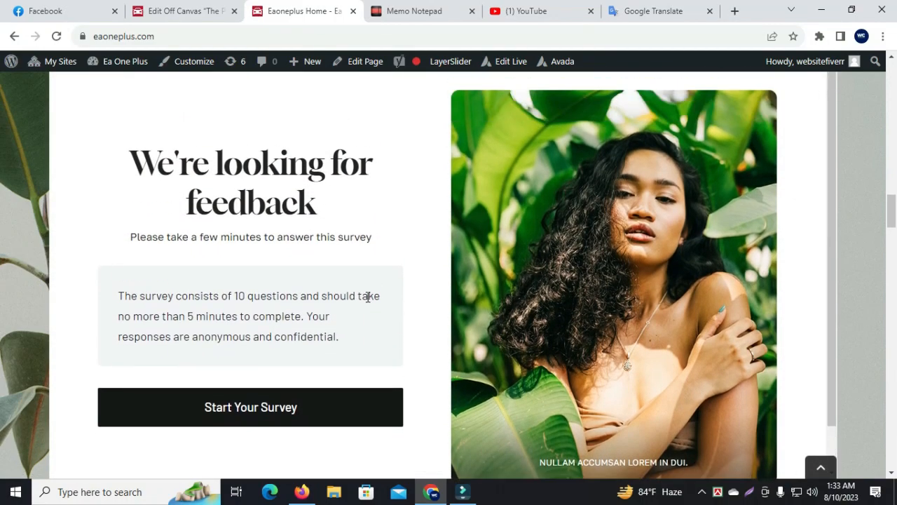
scroll(367, 297, "down", 1)
scroll(369, 302, "up", 1)
scroll(368, 303, "down", 1)
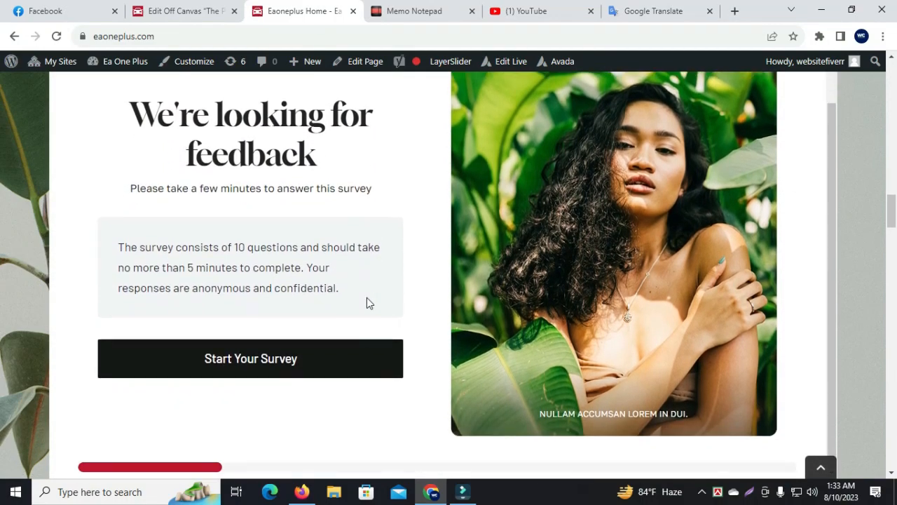
scroll(295, 322, "up", 1)
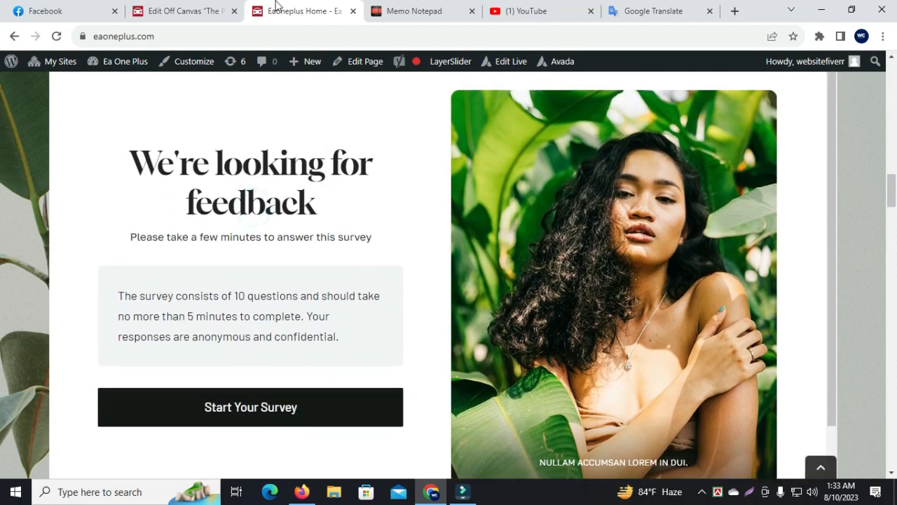
- In the Off Canvas editor's general options, set the popup width to 500px and use a custom height of 450px
left_click(186, 11)
scroll(378, 243, "down", 10)
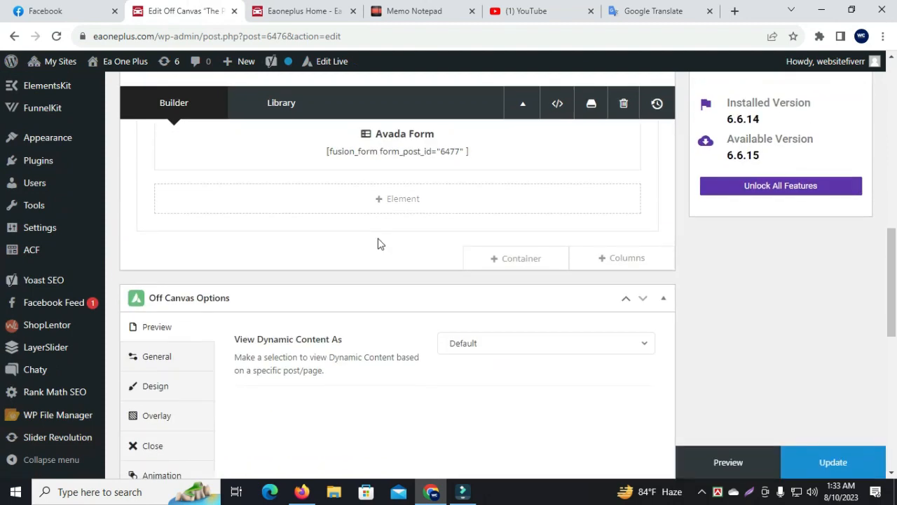
left_click(171, 228)
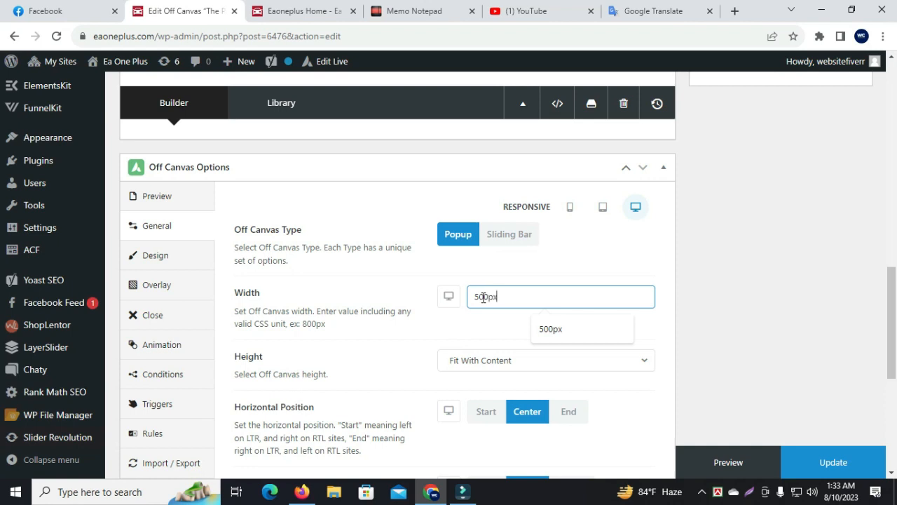
left_click(482, 360)
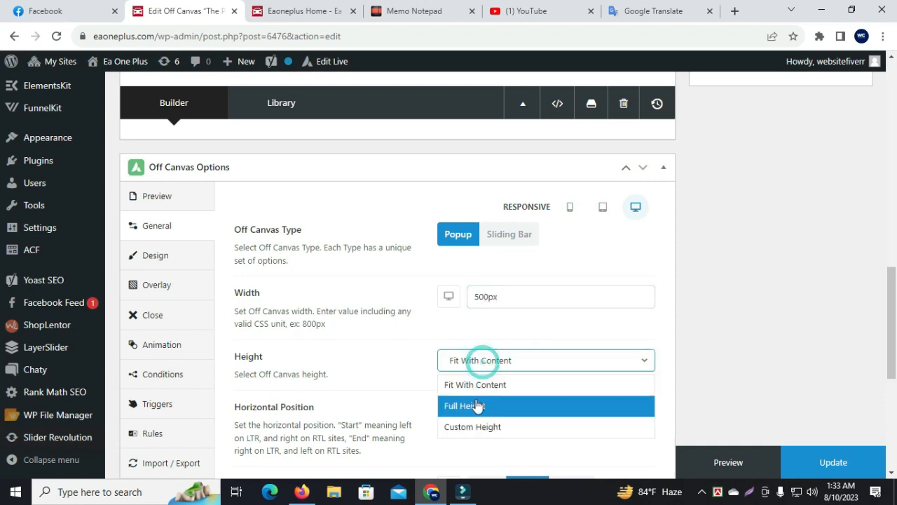
left_click(472, 425)
scroll(508, 337, "down", 1)
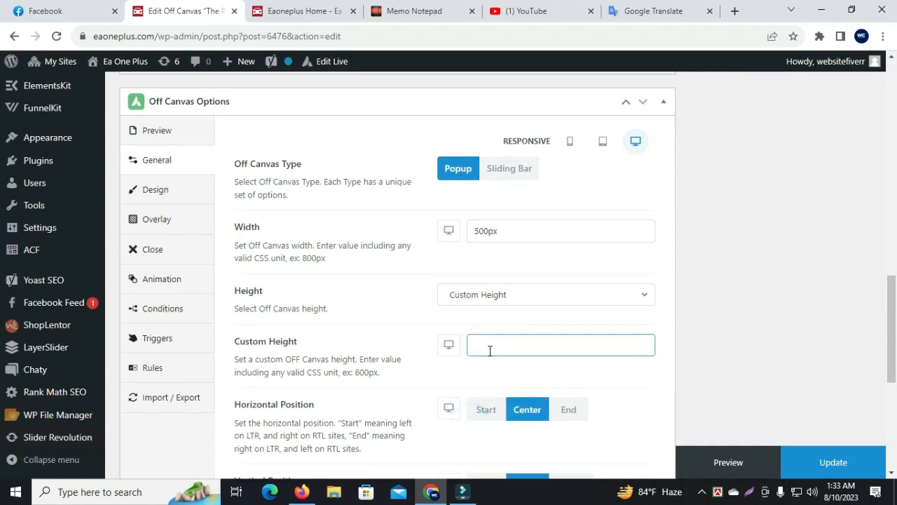
left_click(490, 350)
left_click(553, 265)
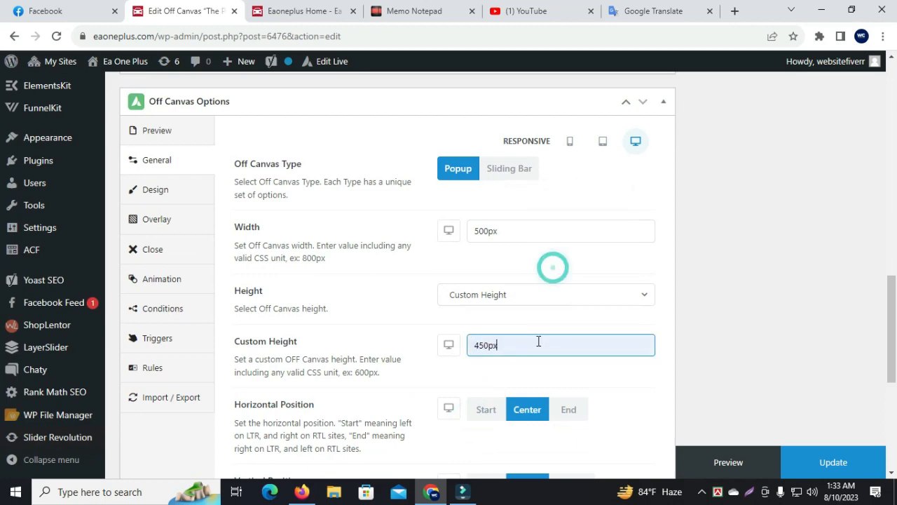
- Update the Off Canvas to save the new popup size
scroll(579, 335, "down", 2)
left_click(832, 464)
scroll(430, 286, "up", 3)
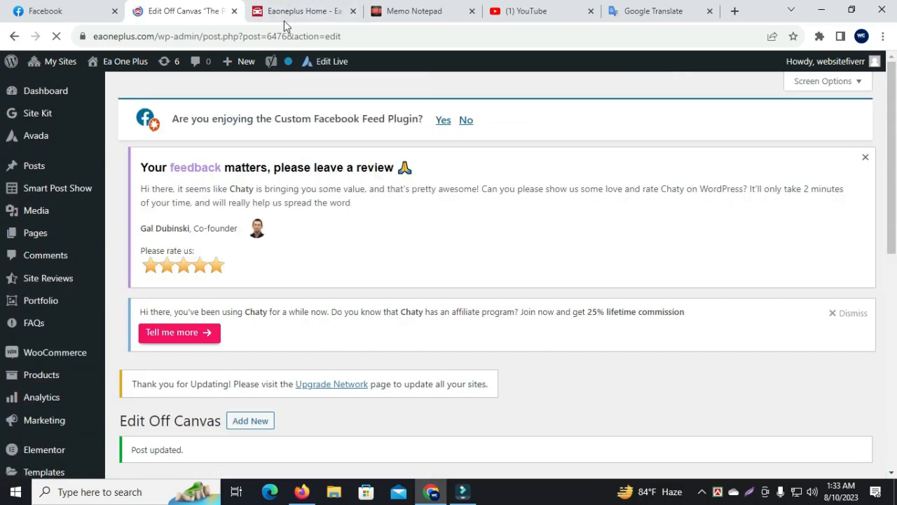
- Check the resized popup on the live home page and look through its content
left_click(284, 10)
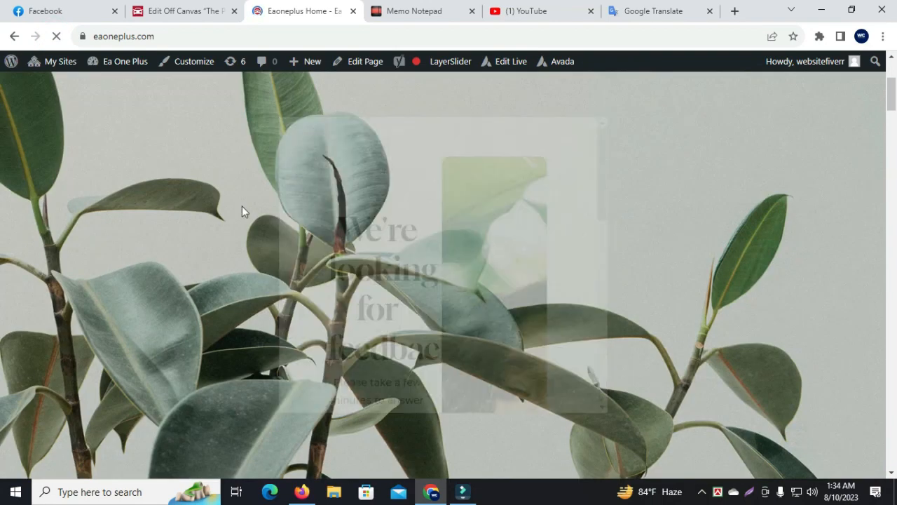
scroll(440, 275, "down", 4)
scroll(469, 258, "up", 4)
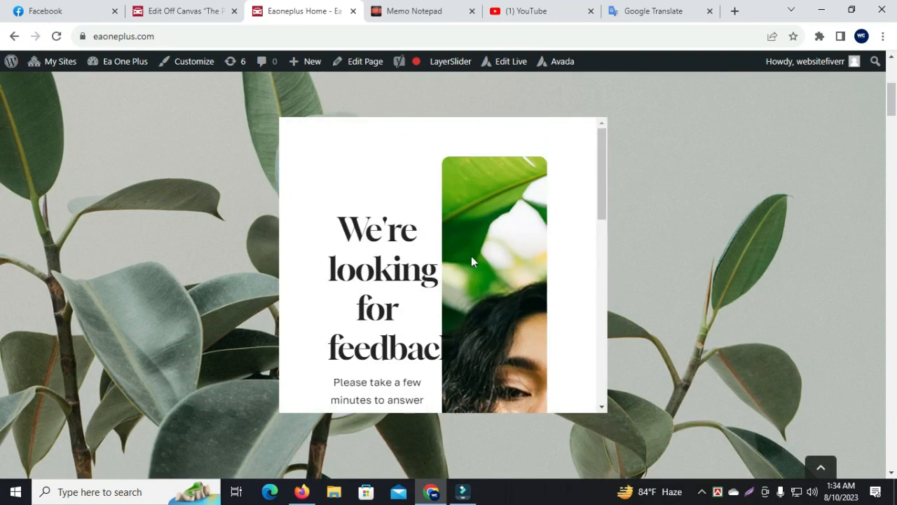
scroll(475, 256, "down", 9)
scroll(476, 255, "up", 9)
scroll(476, 259, "down", 9)
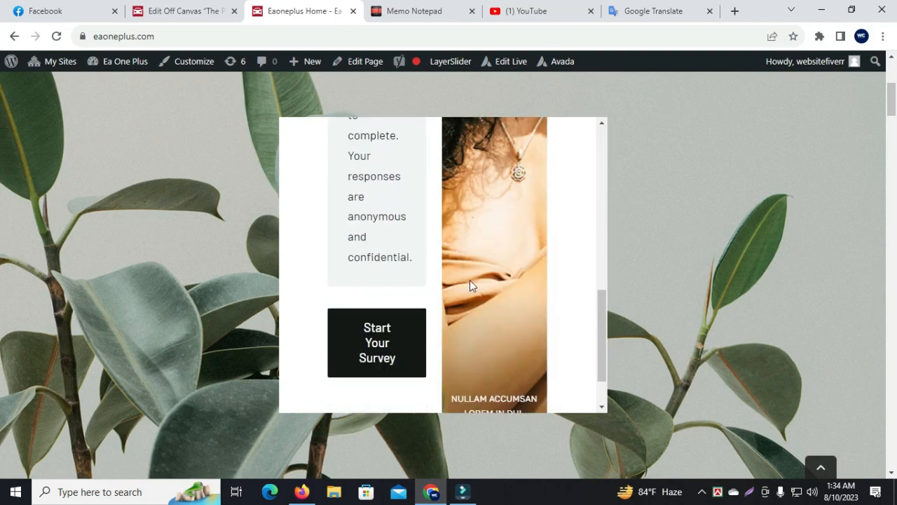
scroll(443, 315, "up", 4)
- Return to the Off Canvas editor and delete the Avada Form element and its 1/1 column from the container
left_click(179, 10)
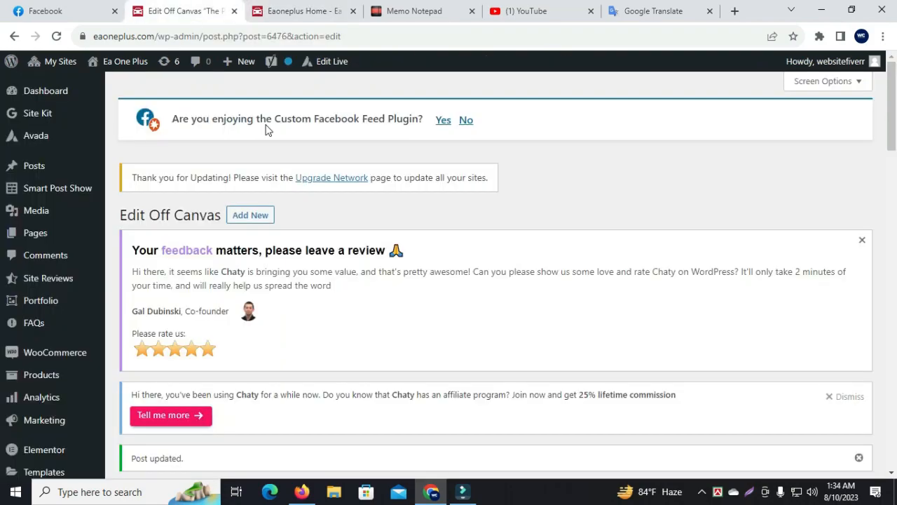
scroll(394, 275, "down", 8)
scroll(395, 275, "down", 1)
scroll(395, 280, "up", 1)
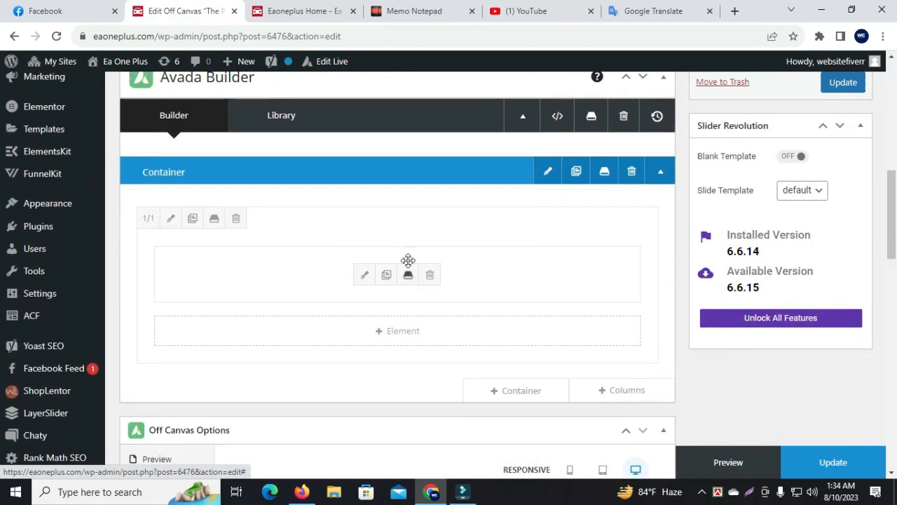
scroll(406, 260, "down", 1)
scroll(591, 322, "up", 2)
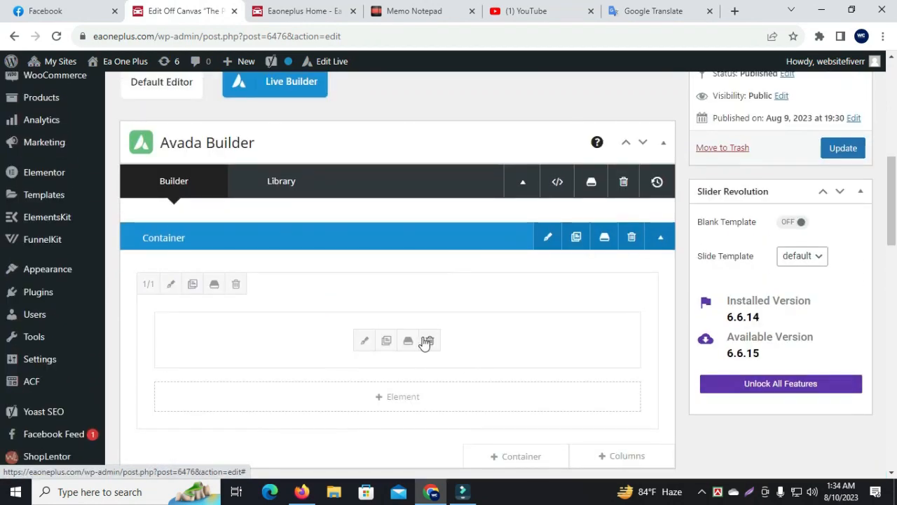
left_click(430, 343)
left_click(236, 283)
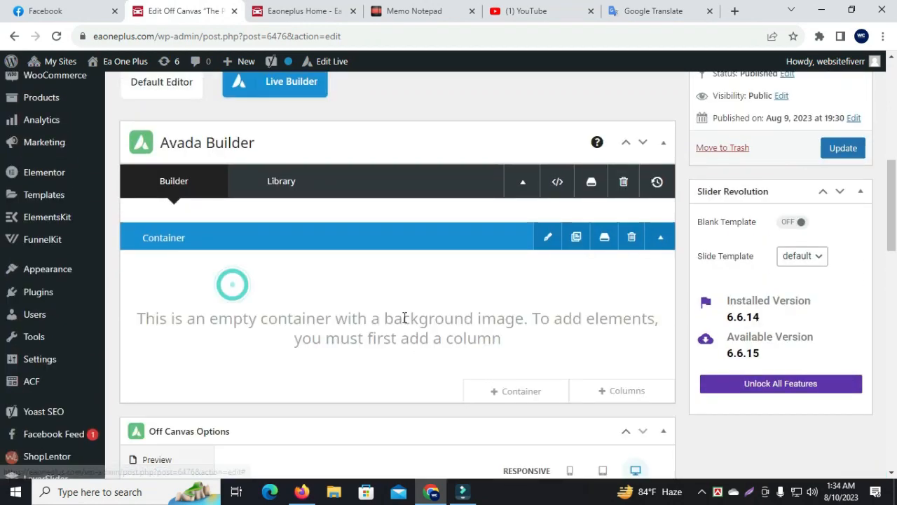
- Browse the Studio container categories for a replacement popup container, viewing the Newsletter category before showing all containers again
left_click(517, 385)
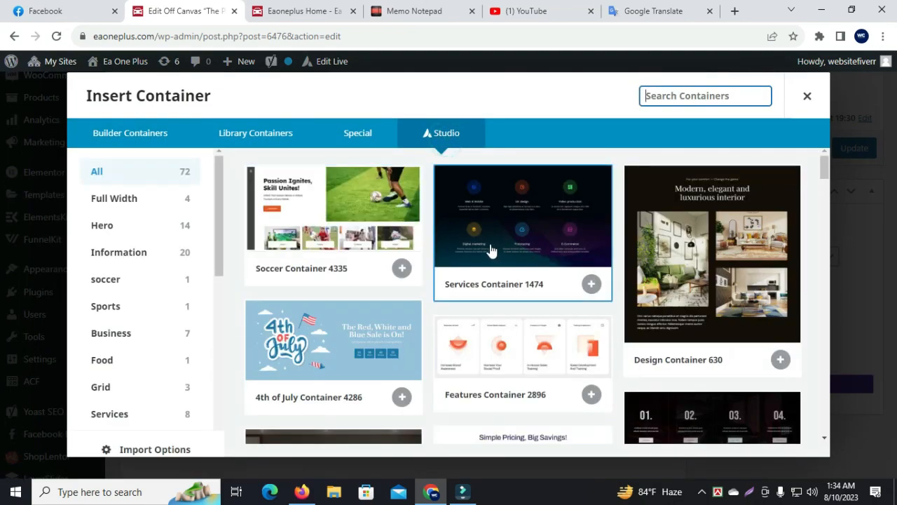
scroll(188, 254, "down", 3)
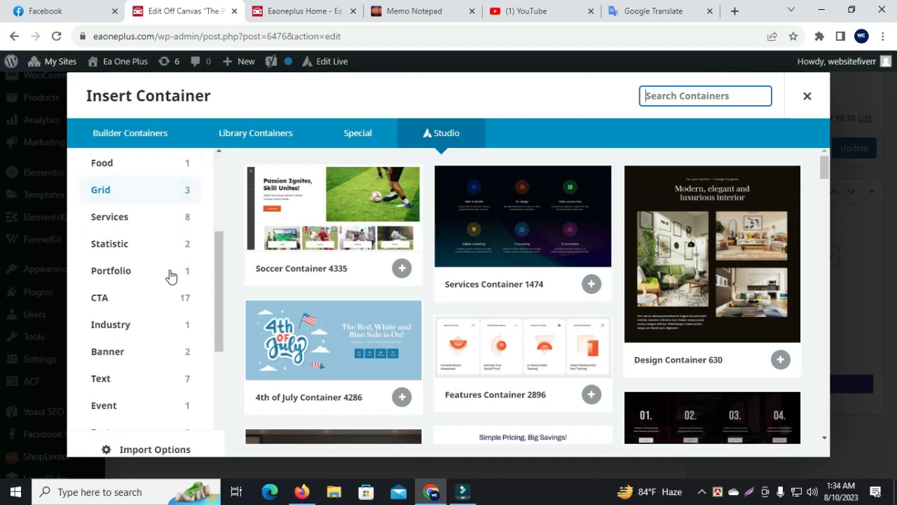
scroll(171, 275, "down", 2)
scroll(171, 275, "down", 1)
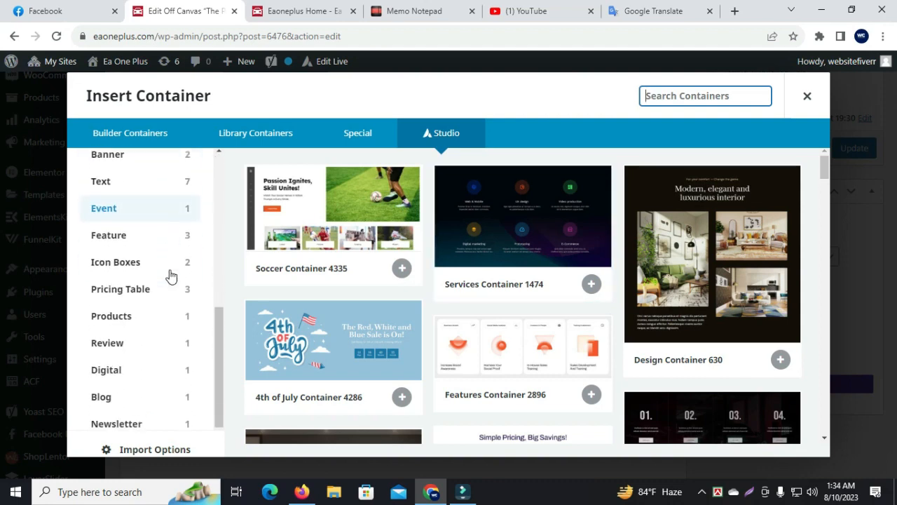
scroll(170, 275, "down", 1)
left_click(117, 380)
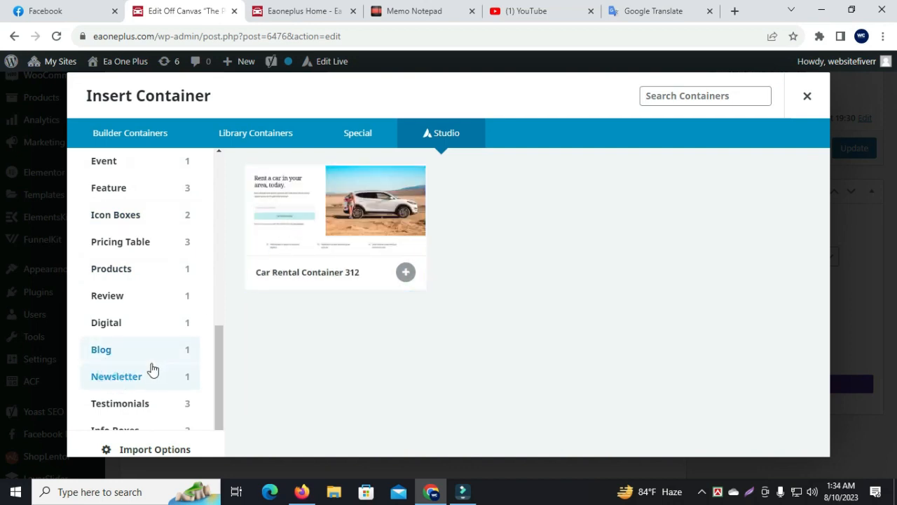
scroll(145, 375, "up", 4)
scroll(145, 378, "up", 2)
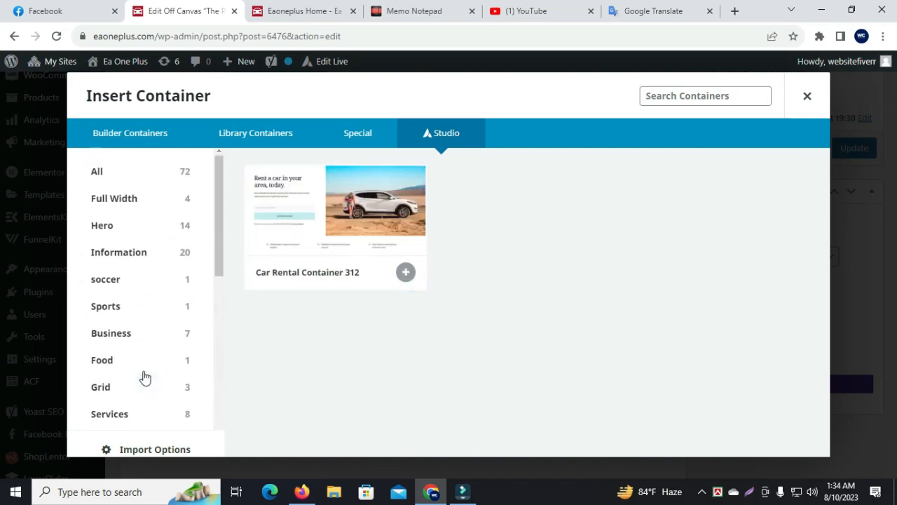
left_click(108, 180)
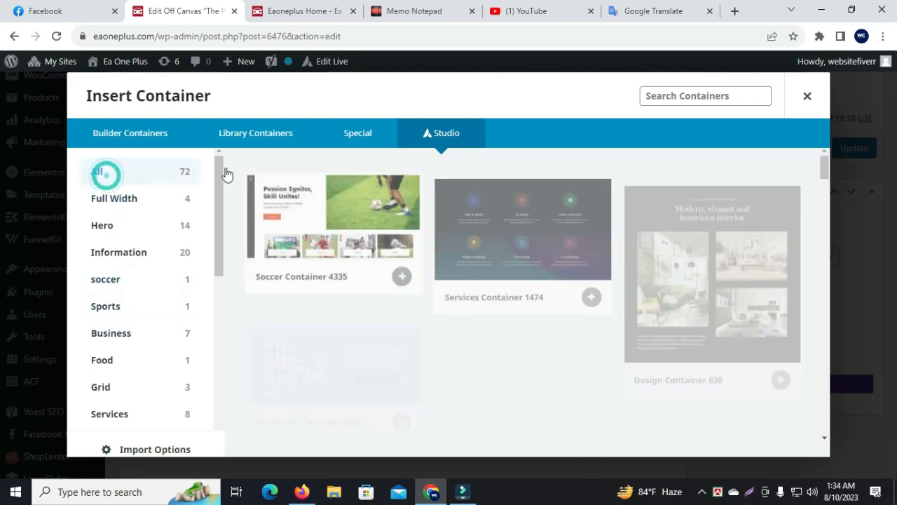
- View the library containers, look through all the Studio containers, and close the container picker without inserting one
left_click(352, 139)
left_click(276, 135)
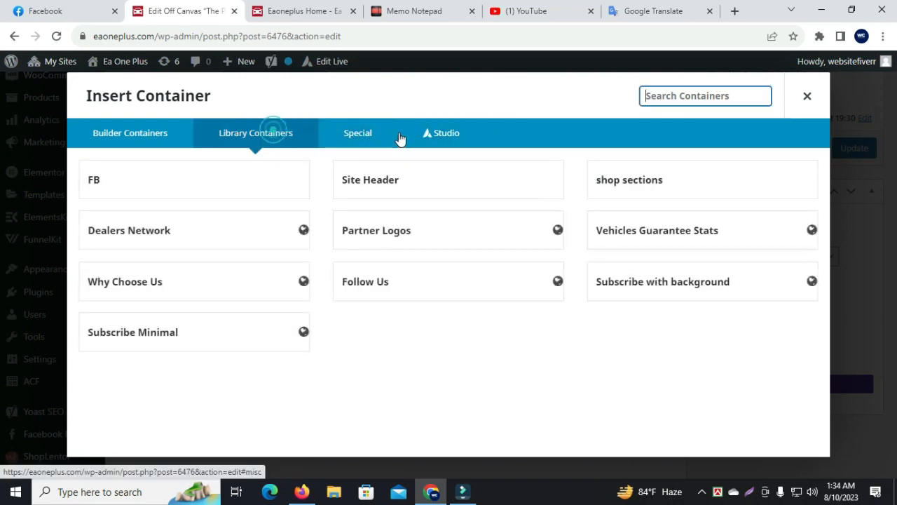
left_click(442, 130)
scroll(494, 336, "down", 5)
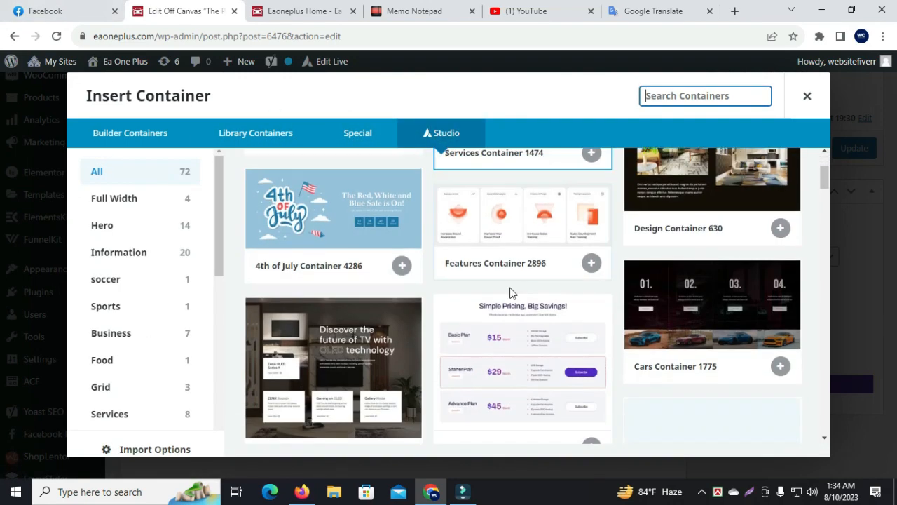
scroll(507, 307, "down", 1)
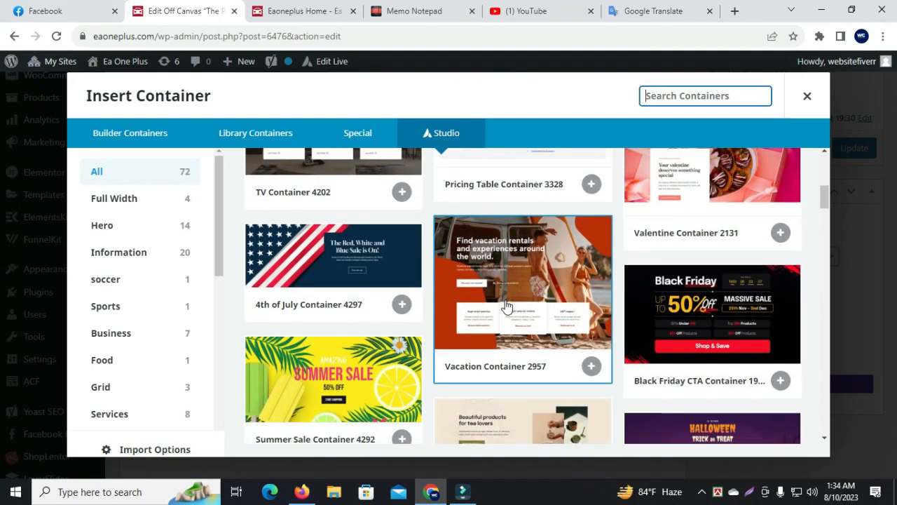
scroll(506, 307, "down", 4)
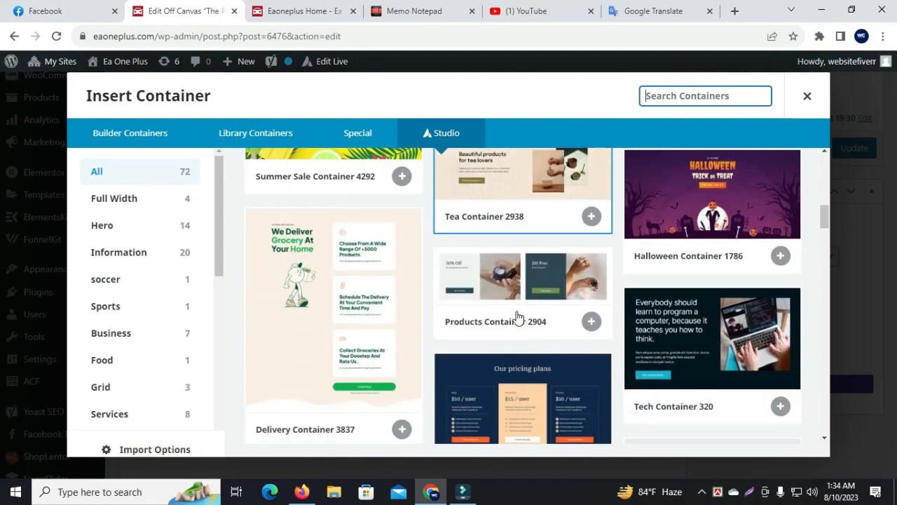
scroll(516, 318, "down", 6)
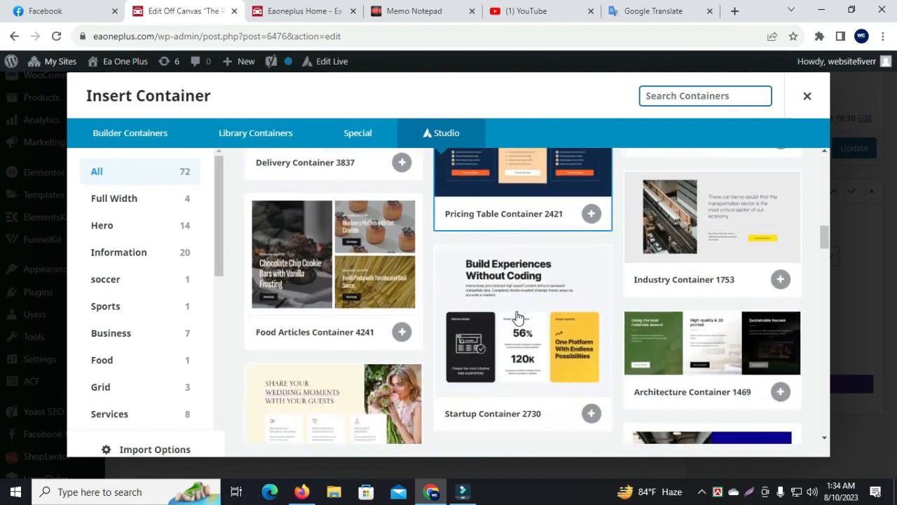
scroll(517, 318, "down", 9)
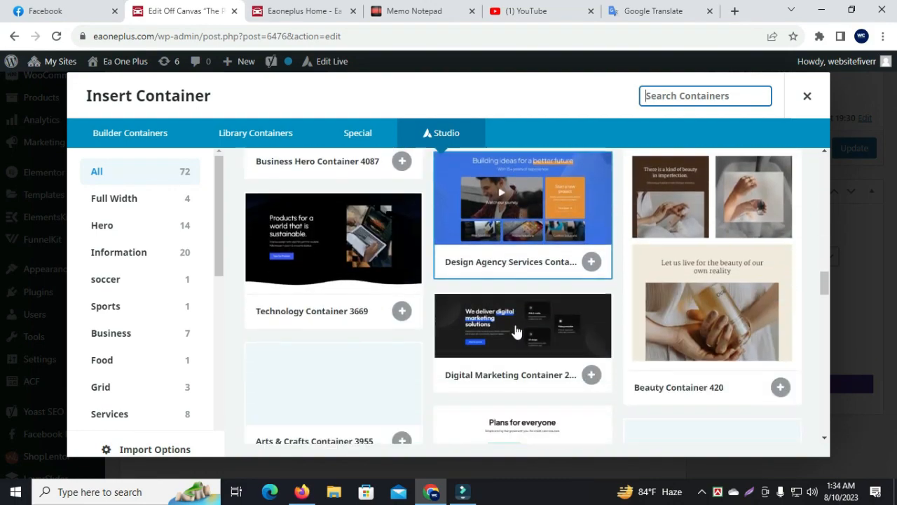
left_click(807, 96)
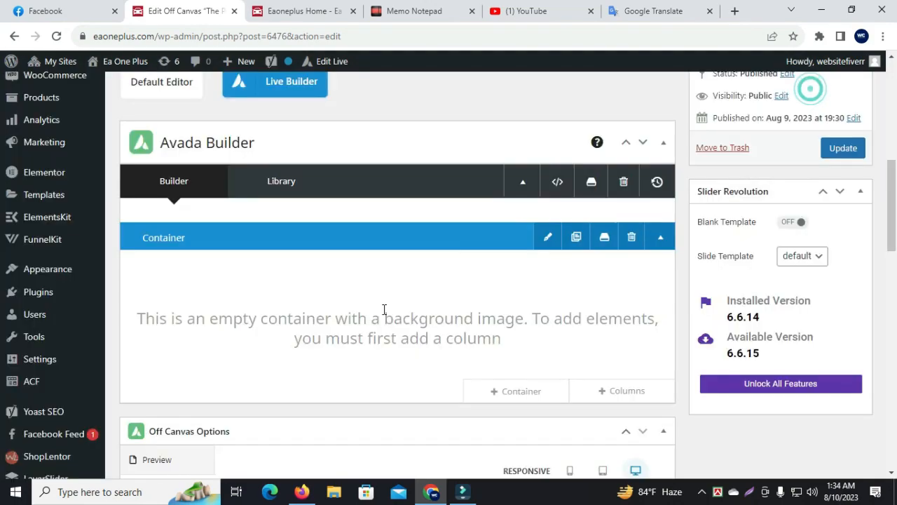
- Insert a new container with two 1/2 columns and delete the old empty container above it
scroll(389, 309, "down", 2)
left_click(517, 258)
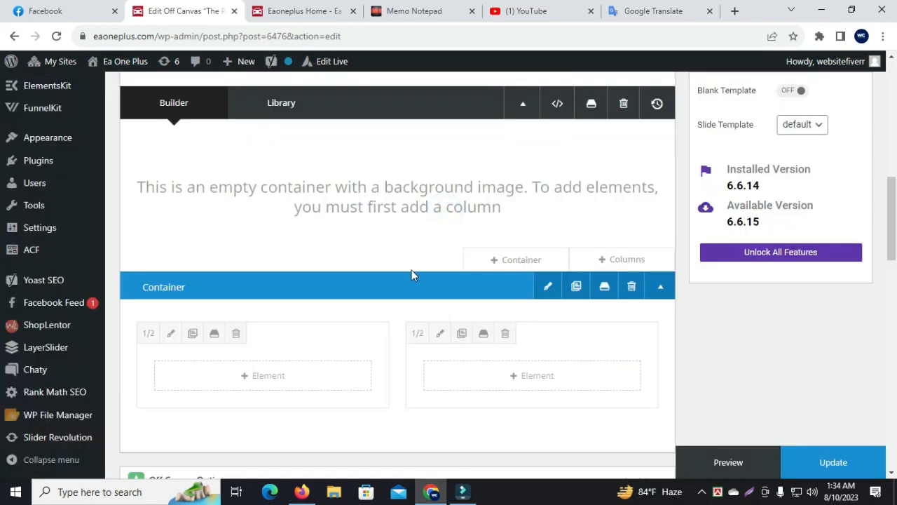
scroll(412, 270, "up", 2)
left_click(633, 238)
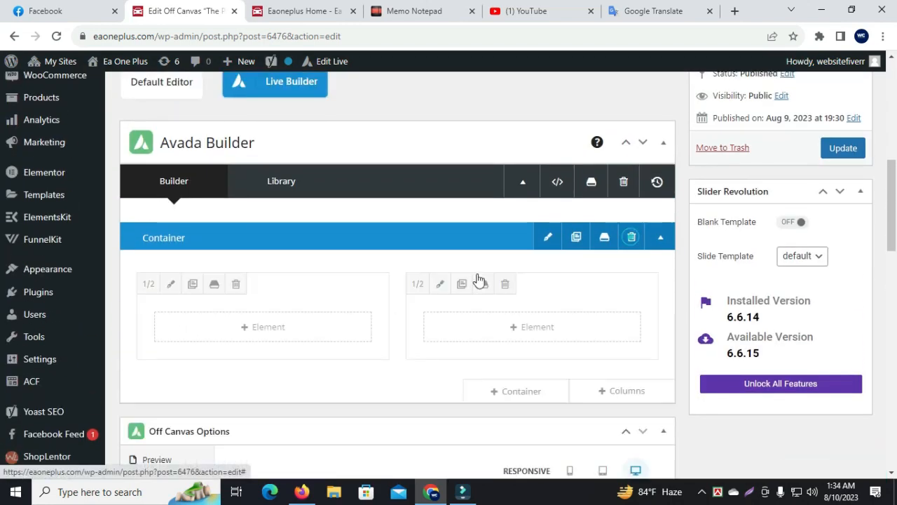
- Add a Title element with its default text to the first 1/2 column and save it
scroll(275, 274, "down", 1)
left_click(270, 266)
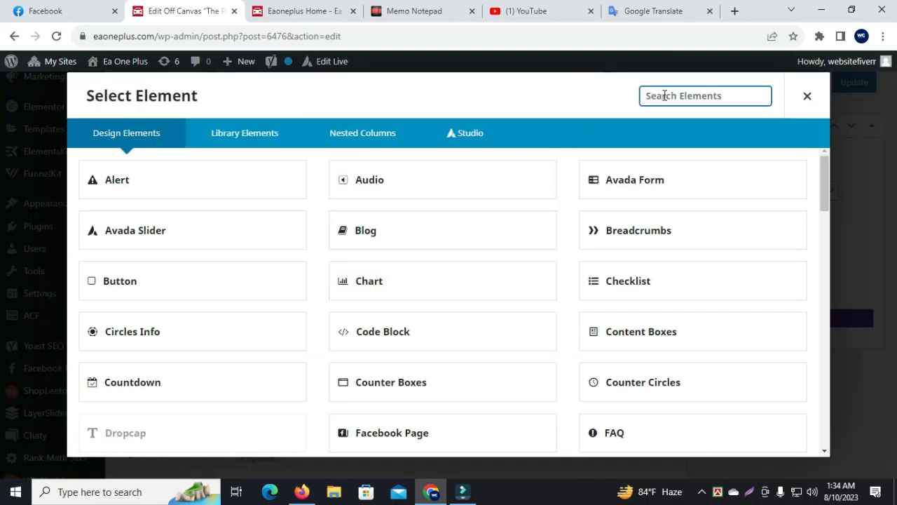
type("tit")
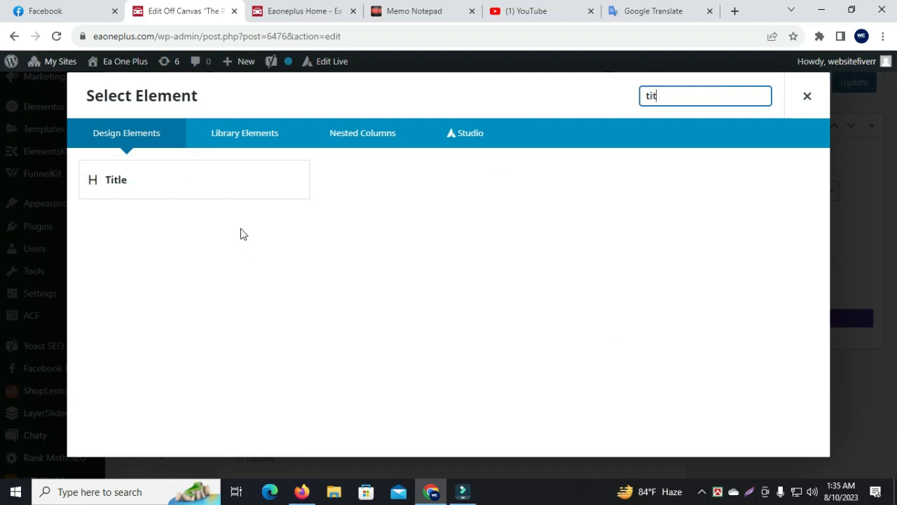
left_click(206, 184)
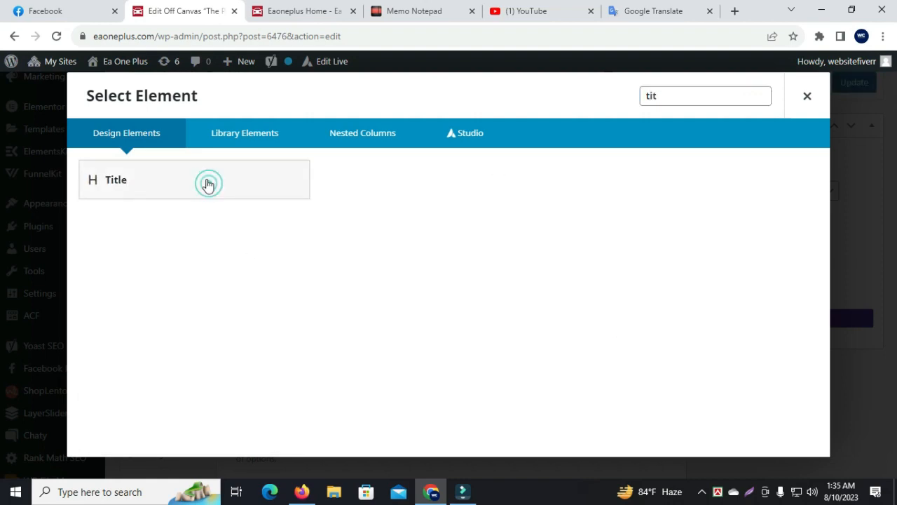
scroll(411, 284, "down", 2)
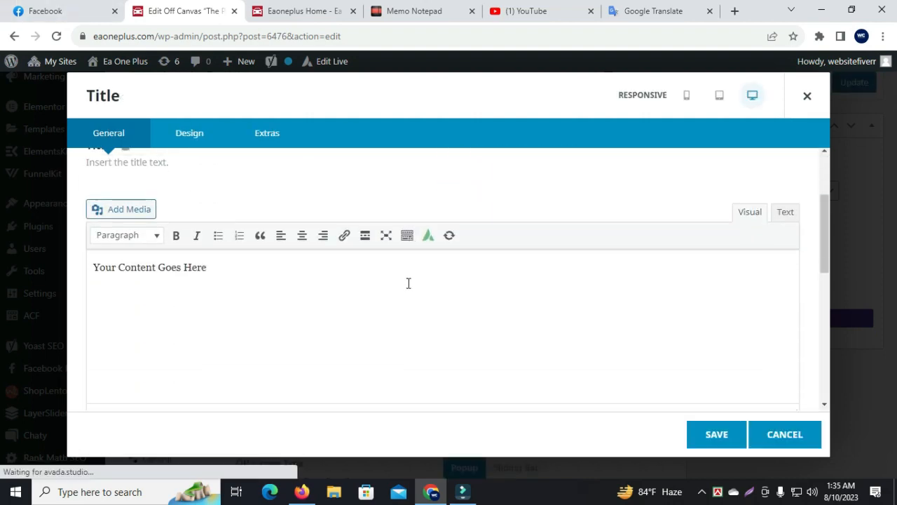
left_click(704, 432)
- Add a Text Block element with its default content to the second 1/2 column and save it
left_click(525, 261)
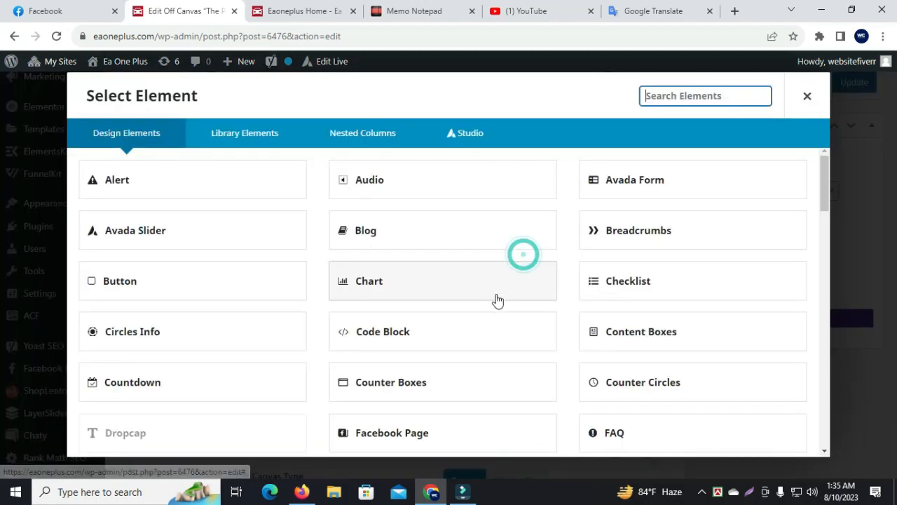
type("te")
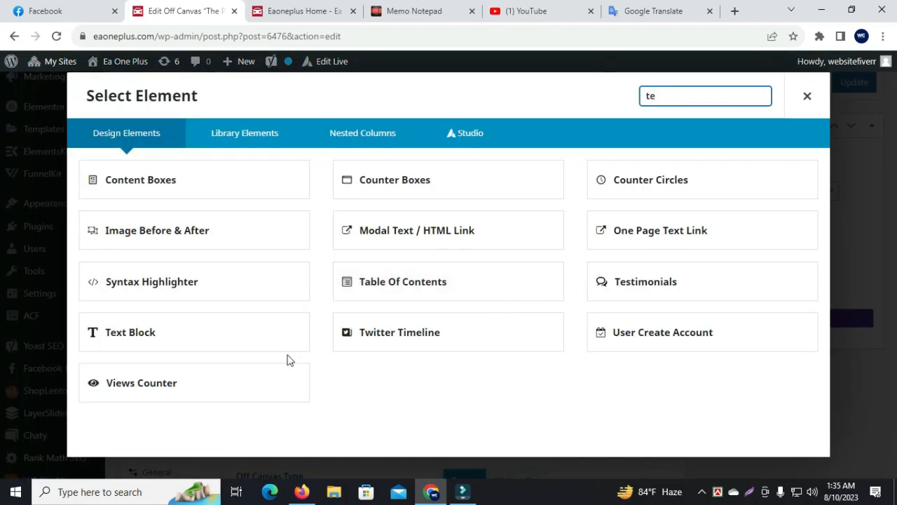
left_click(132, 342)
scroll(465, 327, "down", 1)
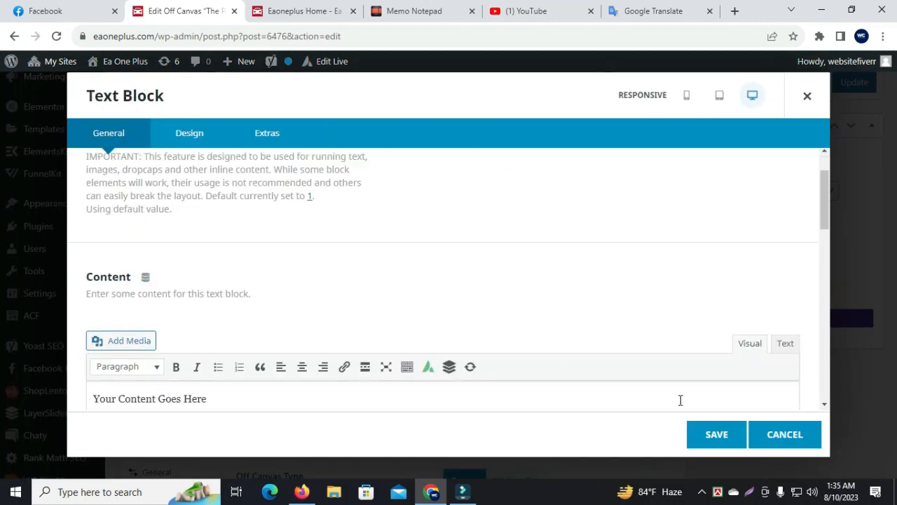
left_click(711, 435)
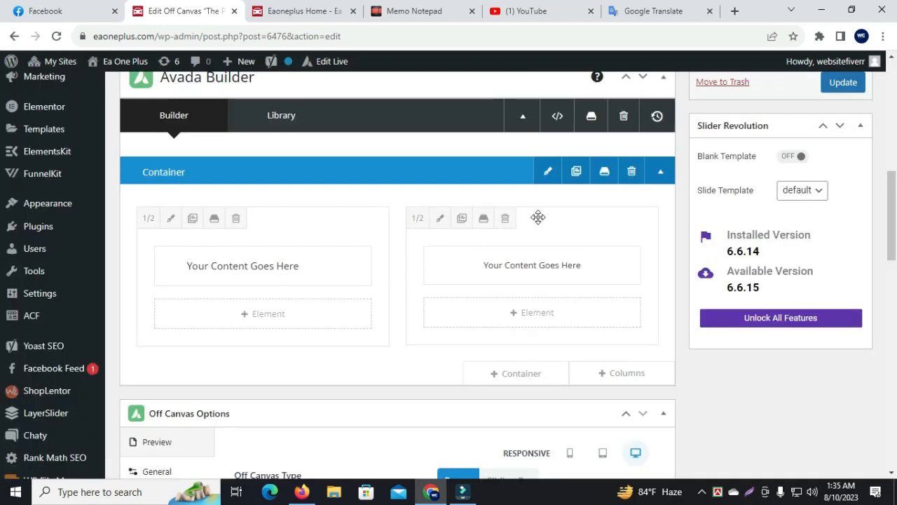
- Set the container's background color to #0f0f0f and save the container settings
left_click(548, 175)
left_click(274, 139)
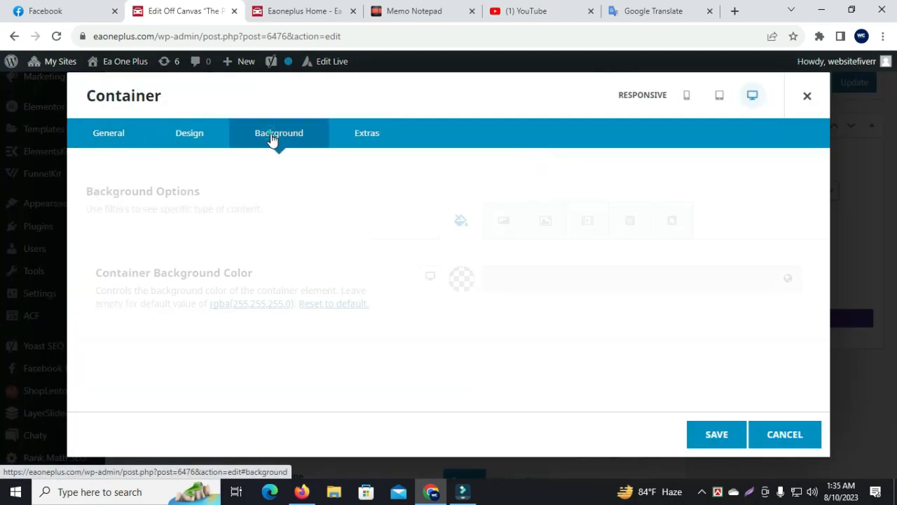
left_click(551, 223)
left_click(463, 223)
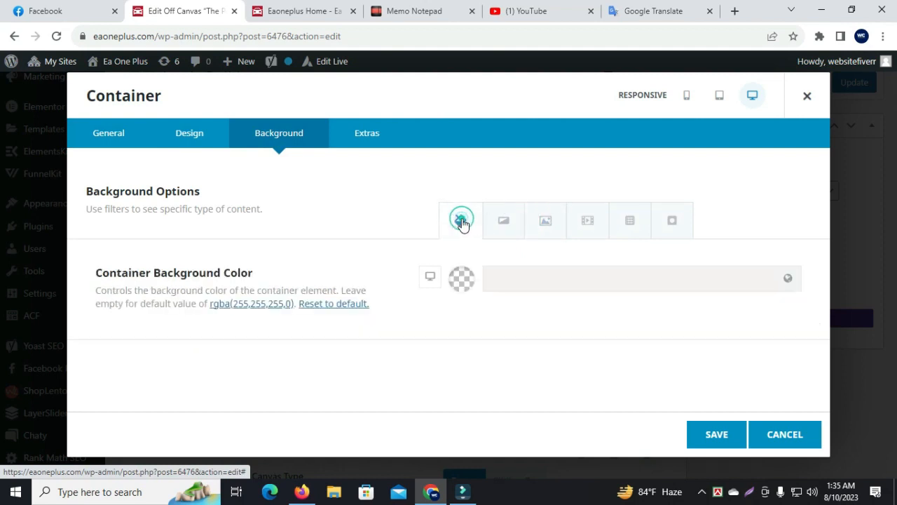
left_click(469, 281)
scroll(524, 315, "down", 2)
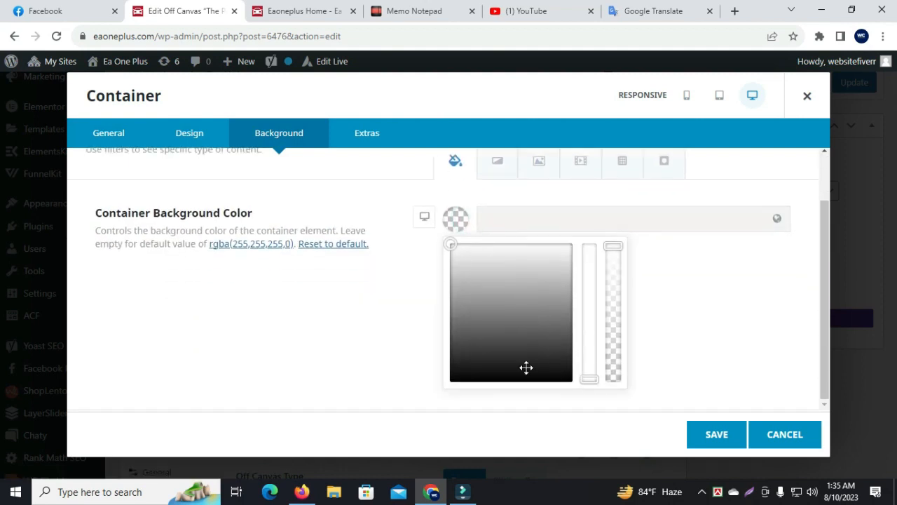
left_click(525, 367)
left_click(507, 227)
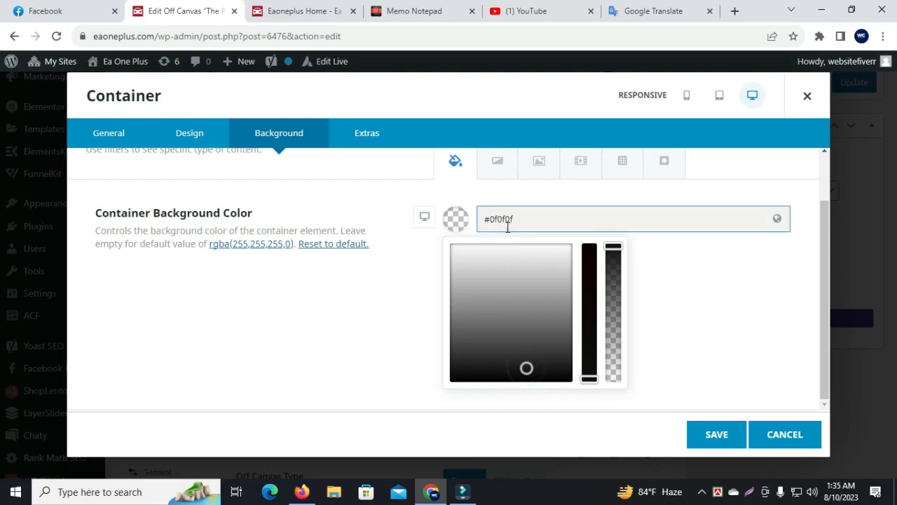
left_click(455, 226)
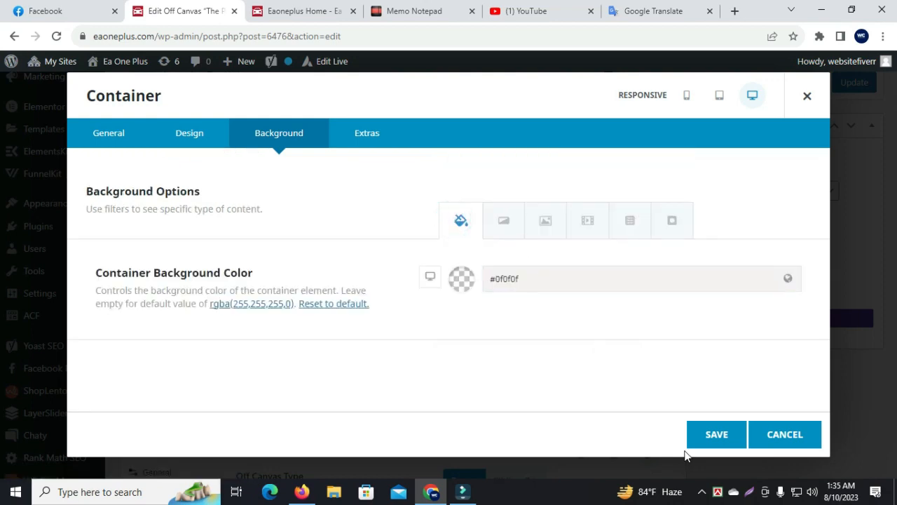
left_click(706, 440)
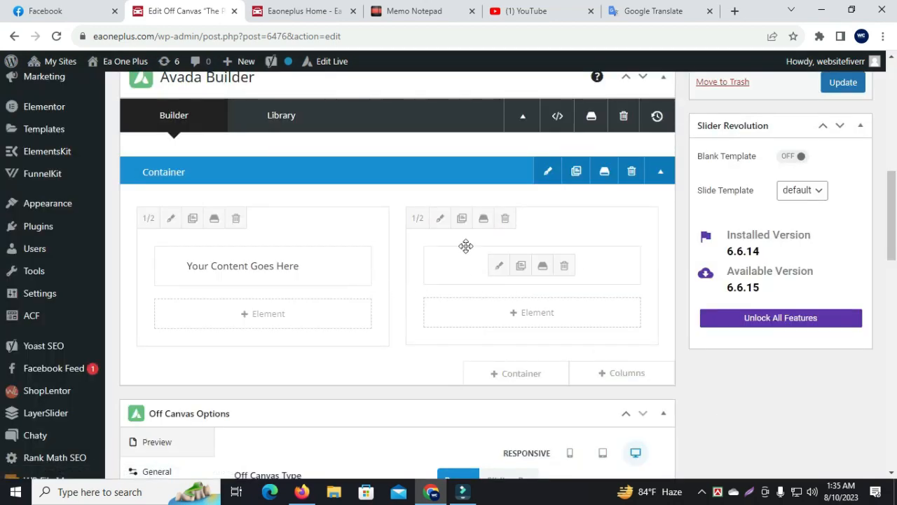
- Update the Off Canvas to save the new two-column popup content
scroll(465, 316, "down", 1)
scroll(463, 313, "up", 2)
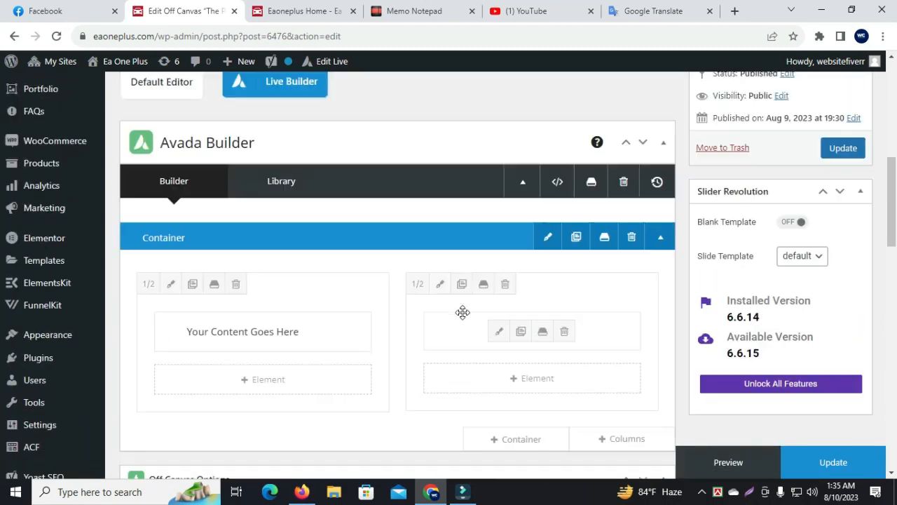
left_click(845, 150)
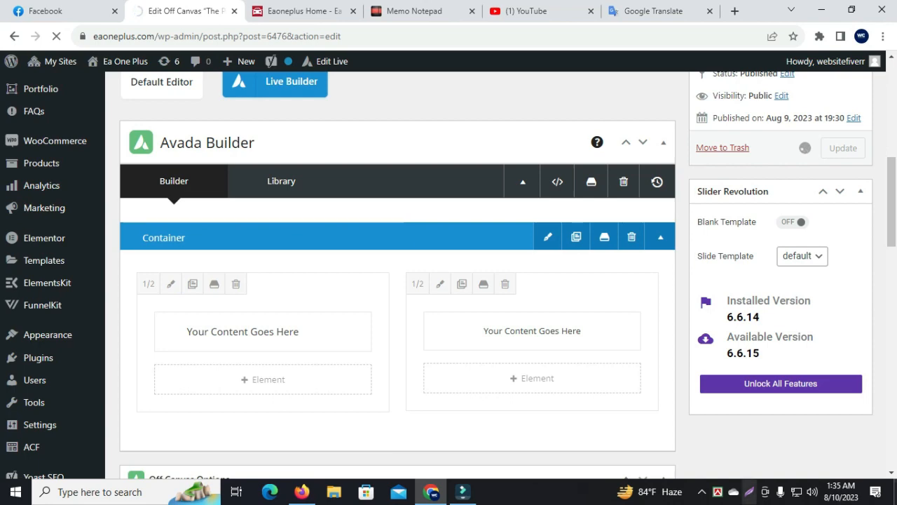
- Check the popup's title, text and dark background on the live home page, and return to the Off Canvas editor
left_click(303, 11)
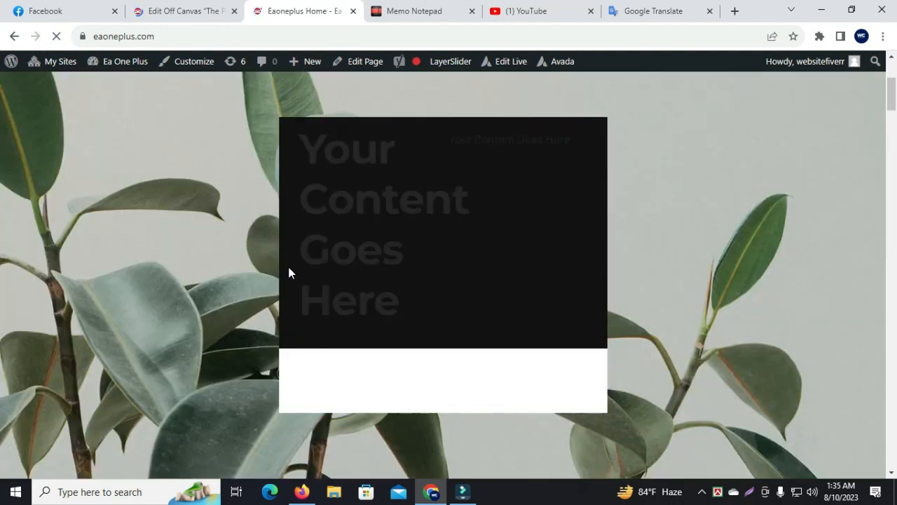
triple_click(343, 214)
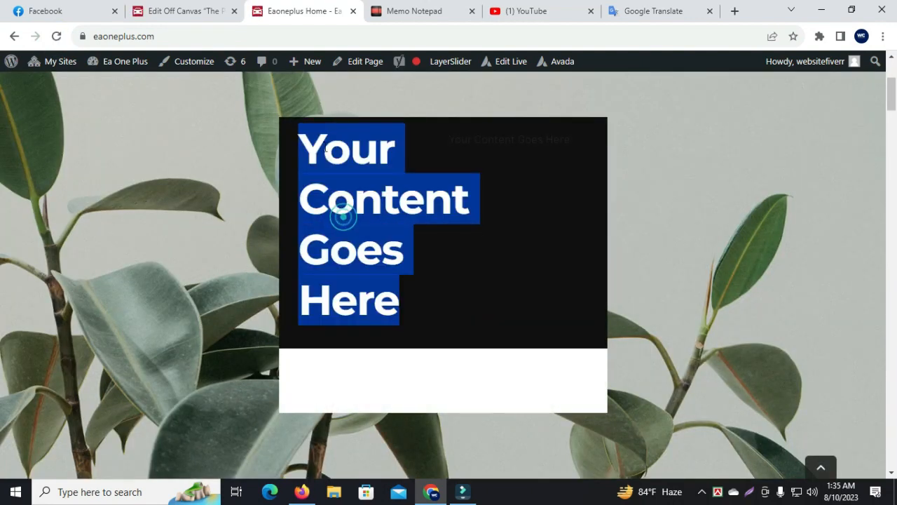
left_click(586, 139)
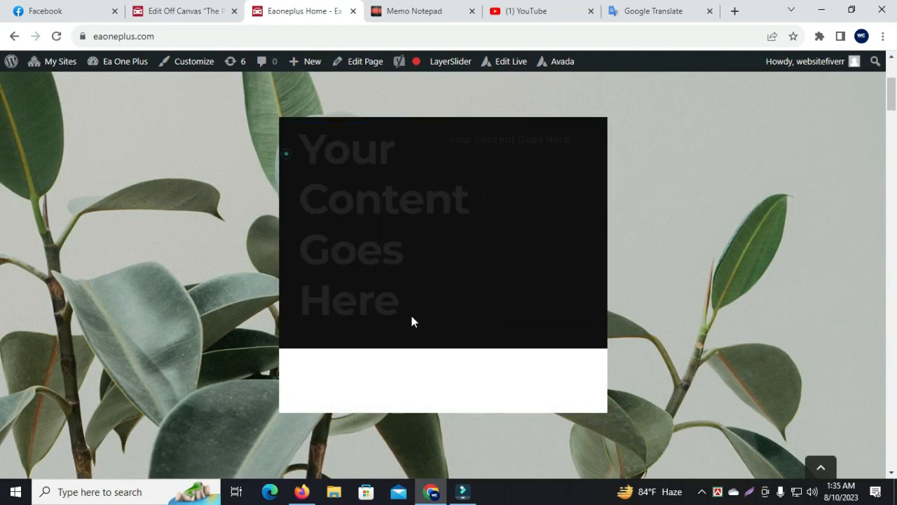
left_click_drag(286, 153, 443, 353)
left_click(467, 366)
left_click(214, 11)
scroll(341, 262, "down", 7)
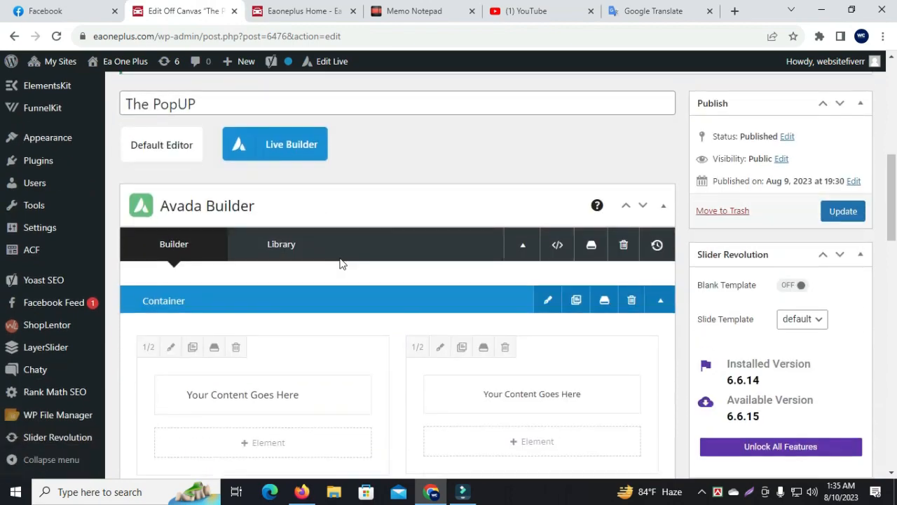
- Leave the current popup's editor and open Avada's Off Canvas management page from the Avada dashboard
scroll(340, 262, "up", 7)
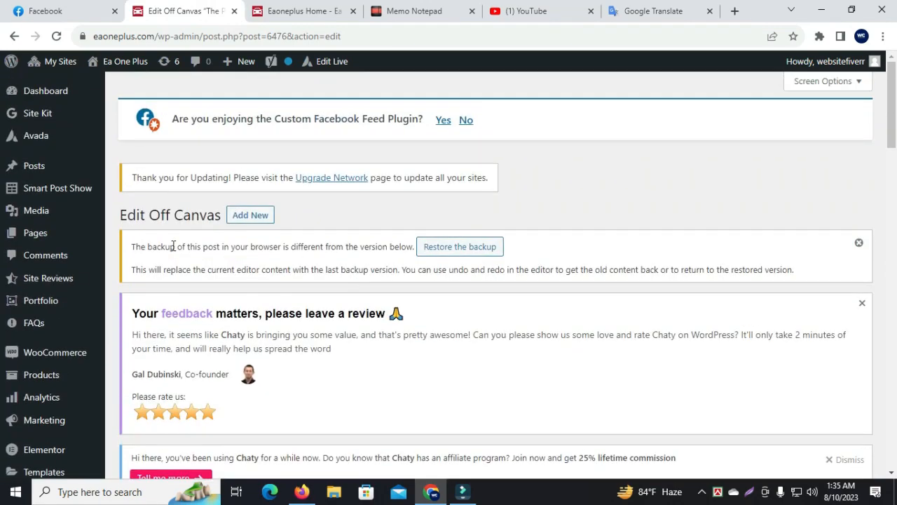
scroll(175, 261, "down", 3)
scroll(216, 290, "up", 3)
left_click(130, 134)
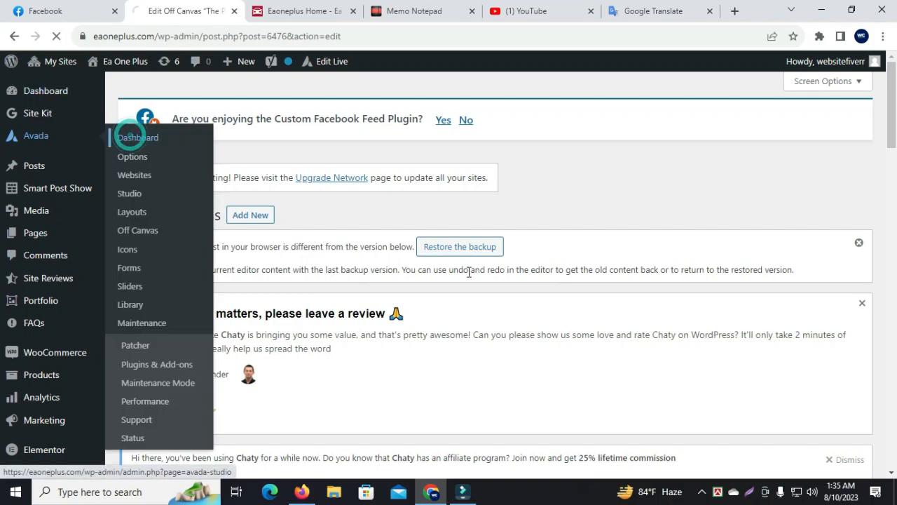
scroll(469, 272, "down", 10)
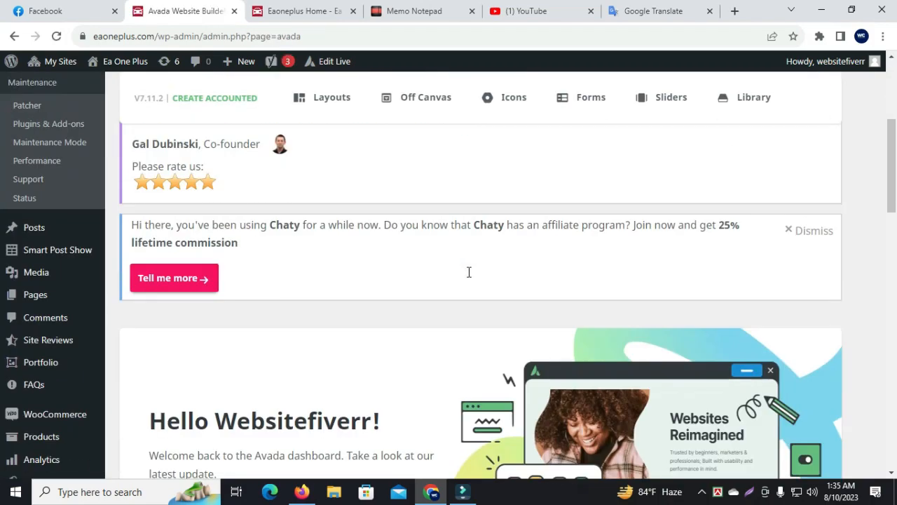
scroll(469, 272, "up", 8)
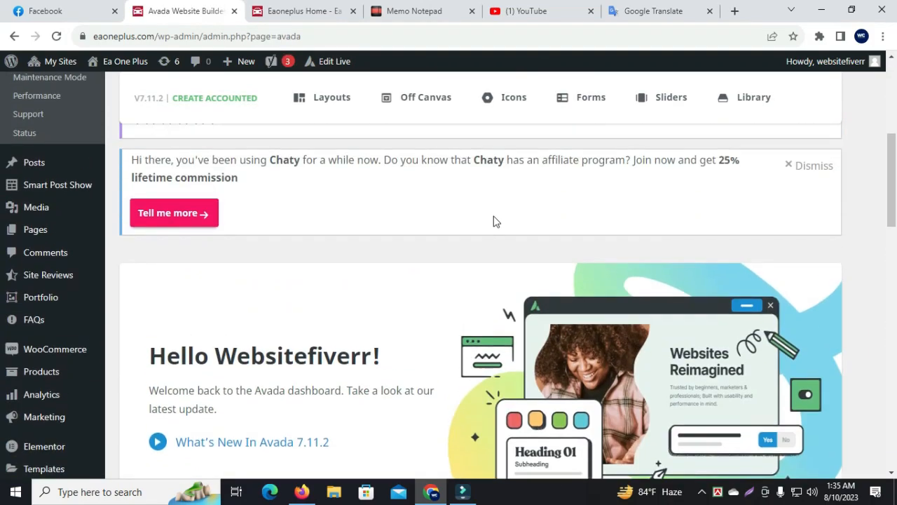
left_click(434, 114)
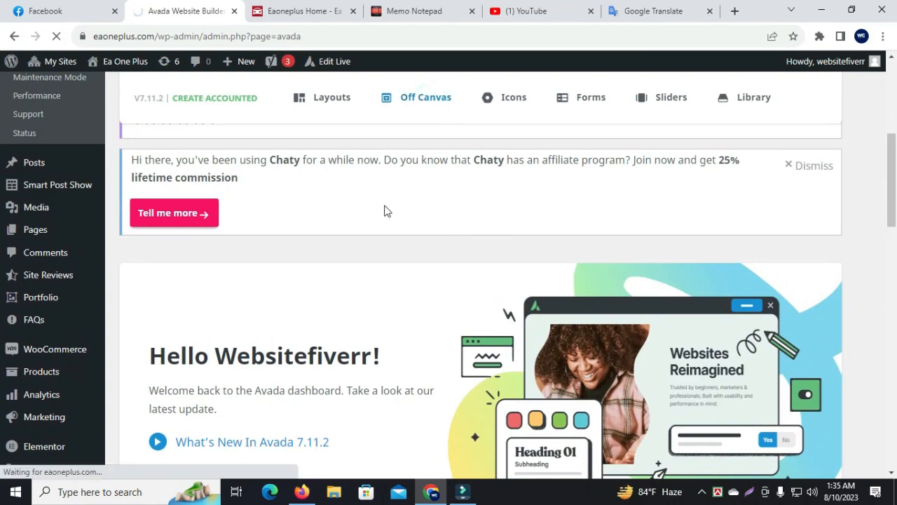
- Move the Off Canvas item The PopUP to the trash
scroll(386, 210, "down", 5)
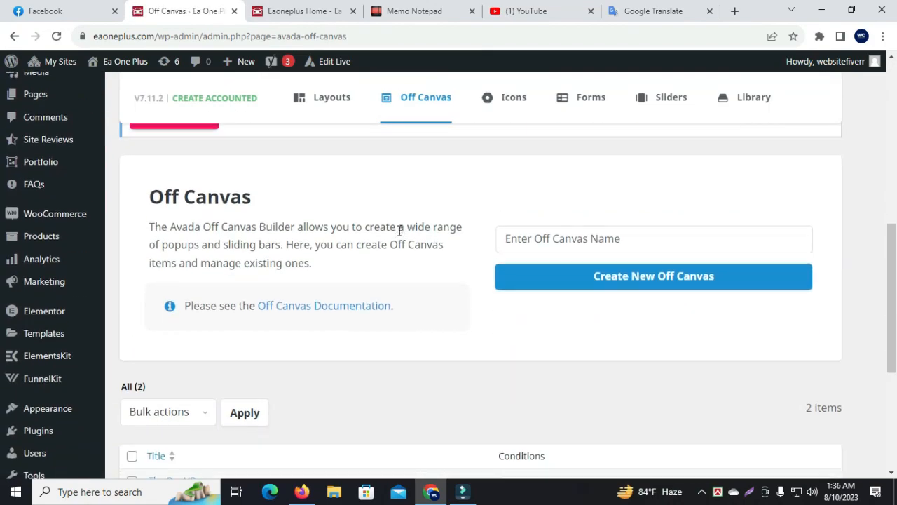
scroll(398, 230, "down", 4)
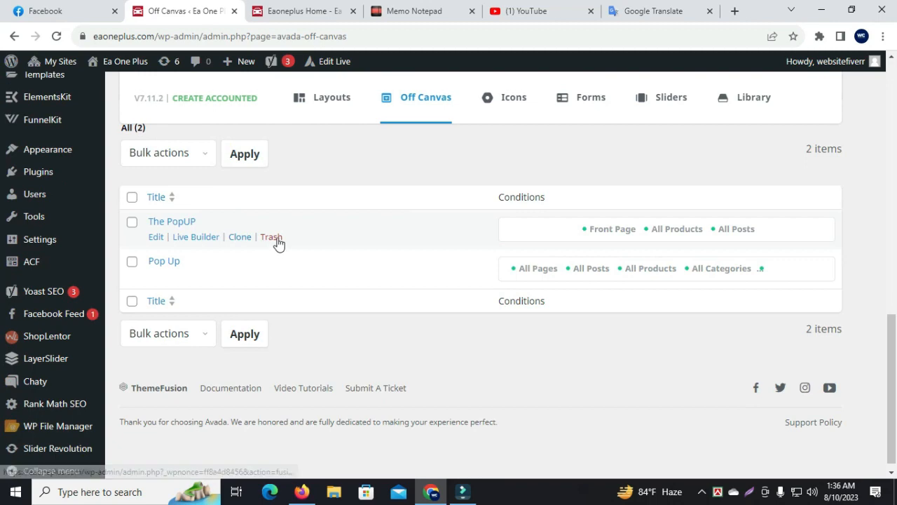
left_click(273, 239)
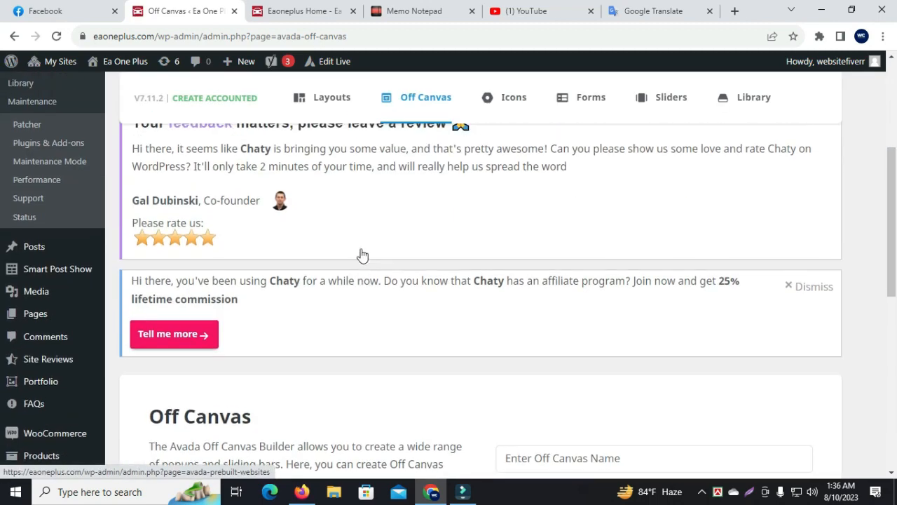
- Create a new Off Canvas named "new PopUp"
scroll(363, 256, "down", 5)
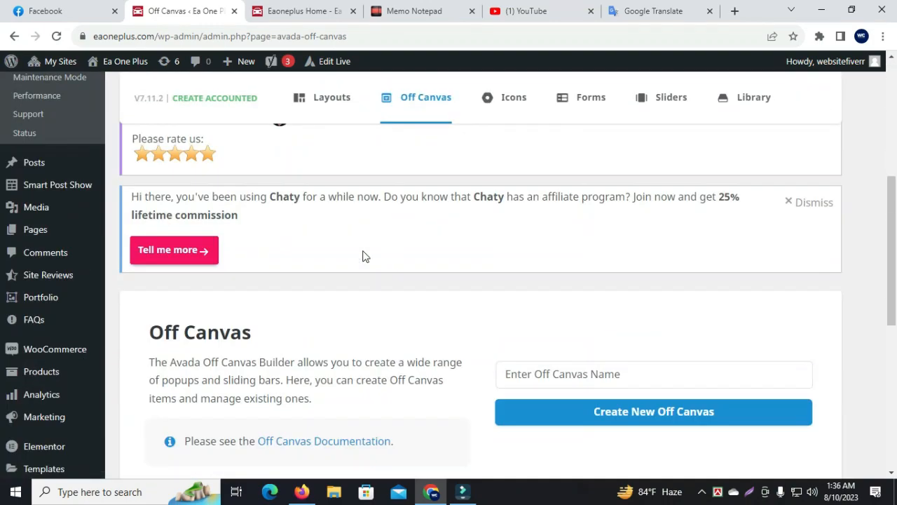
left_click(546, 246)
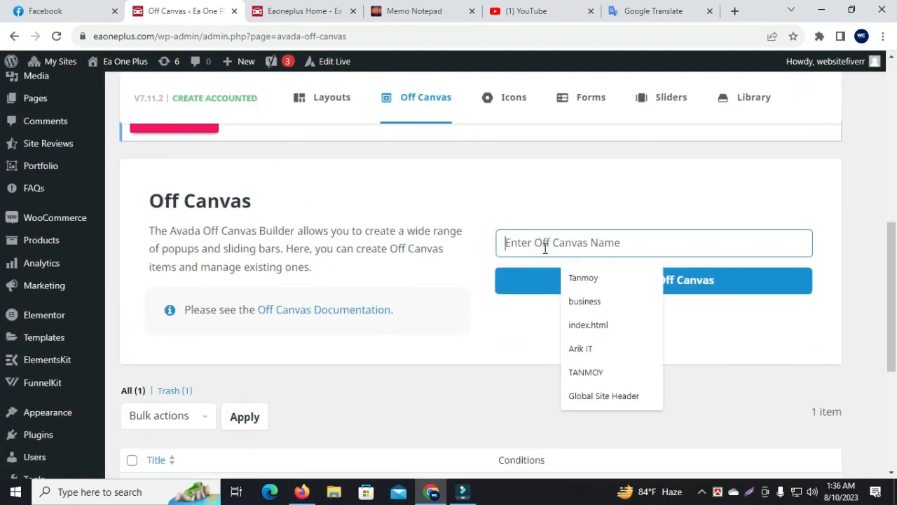
type("The")
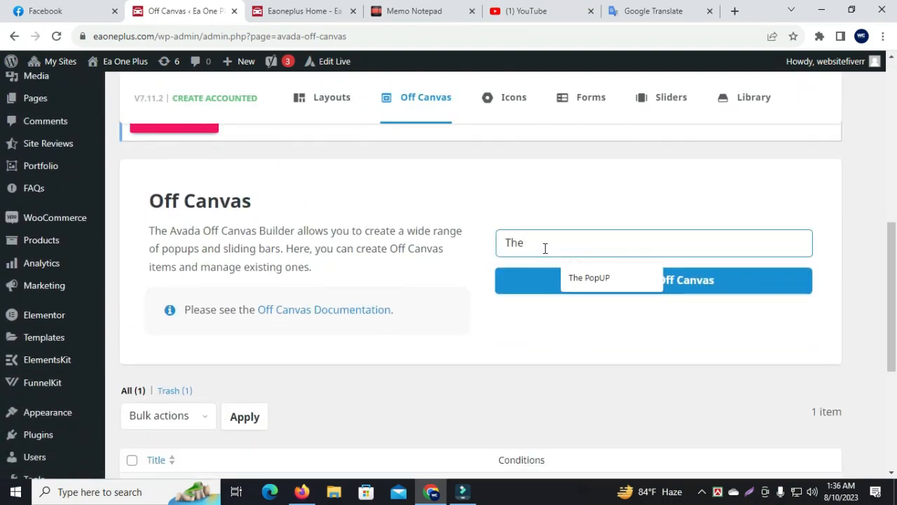
key("BackSpace")
key("BackSpace")
key("BackSpace")
type("new PopUp")
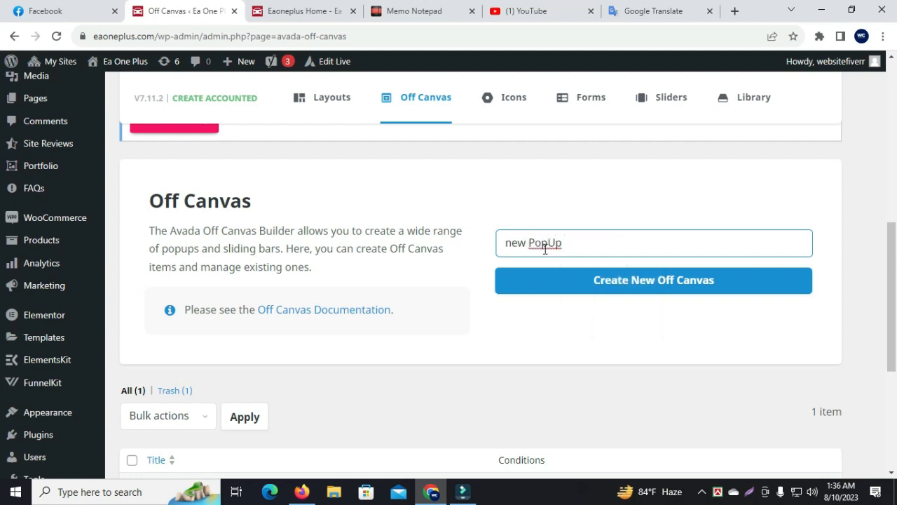
left_click(601, 282)
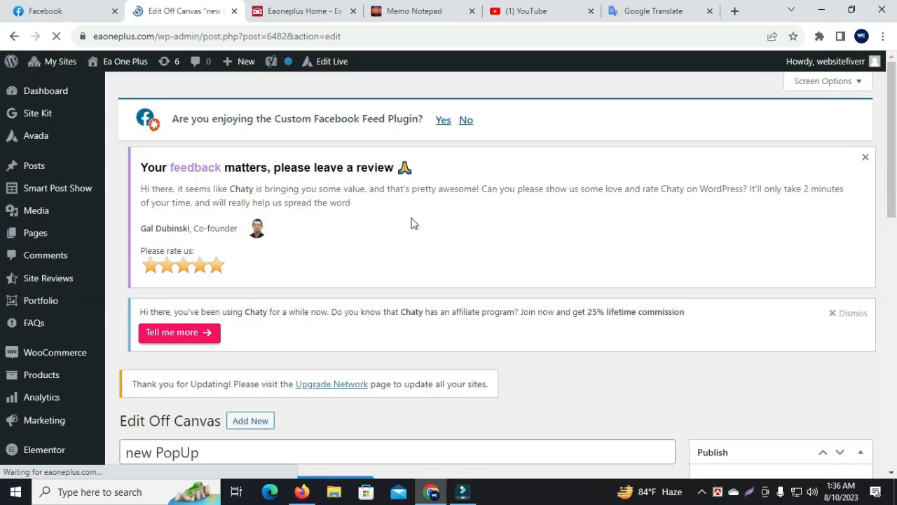
- Browse the prebuilt Studio Off Canvas designs and open the preview of Newsletter Off Canvas 1970
scroll(412, 223, "down", 3)
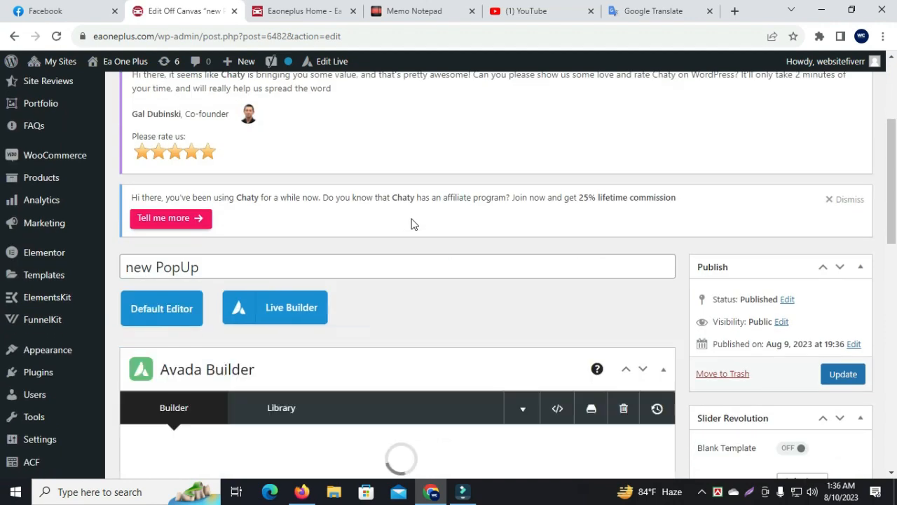
scroll(412, 225, "down", 4)
left_click(449, 302)
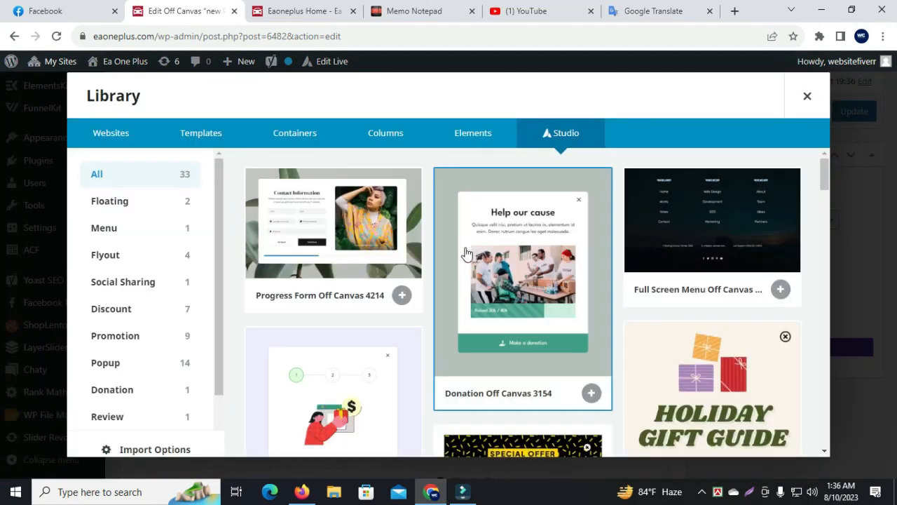
scroll(467, 252, "down", 4)
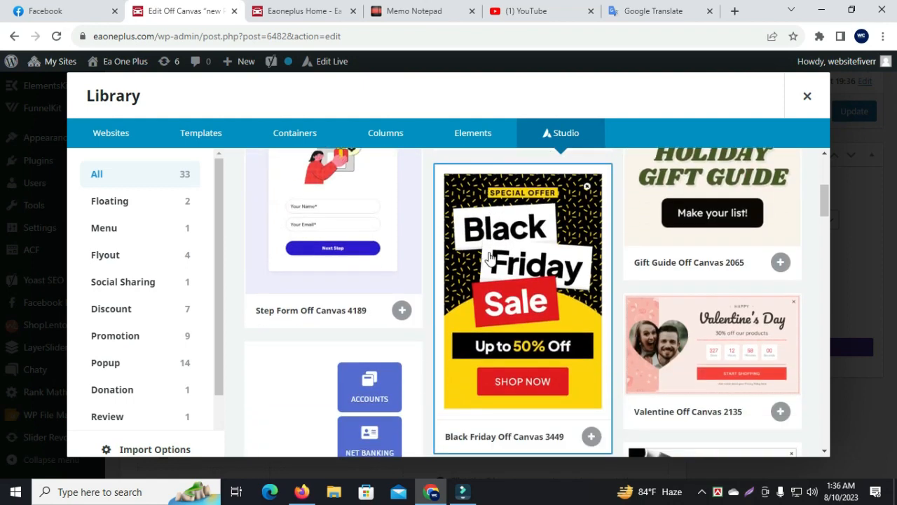
scroll(490, 258, "down", 7)
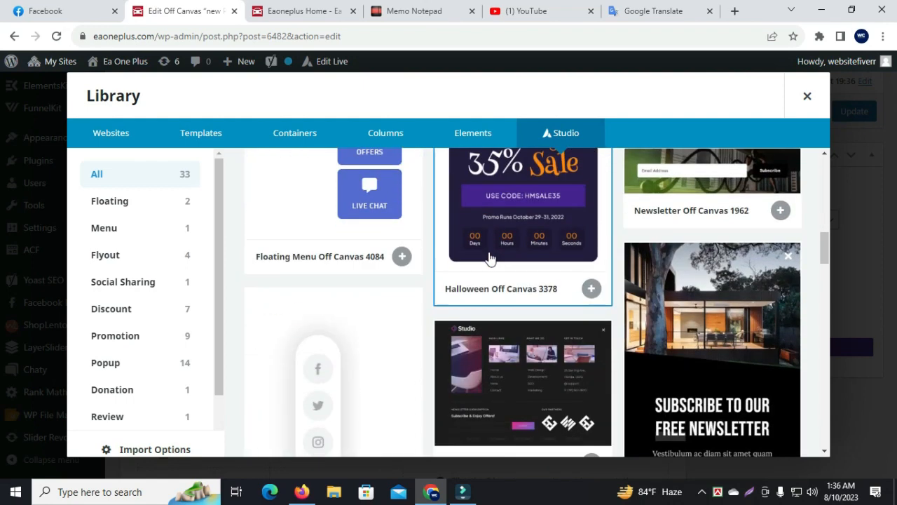
scroll(490, 258, "down", 3)
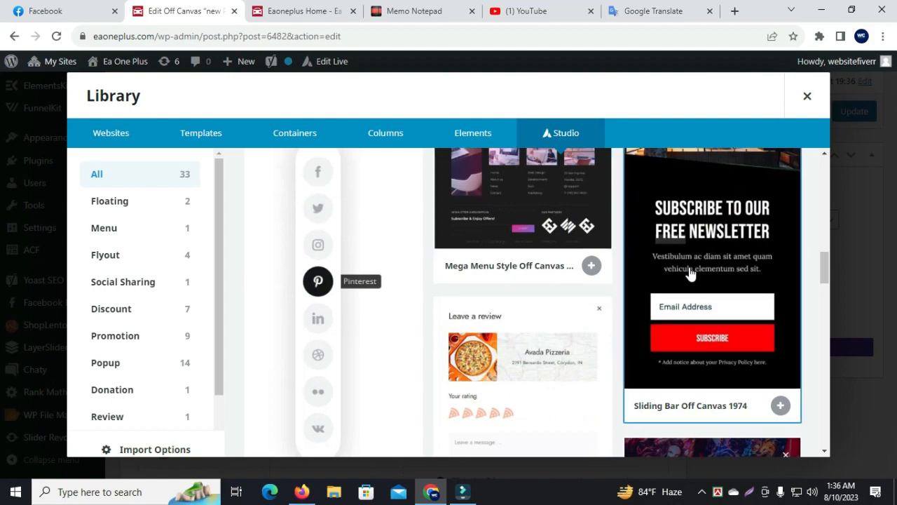
scroll(691, 270, "down", 3)
scroll(481, 254, "down", 2)
scroll(481, 253, "down", 1)
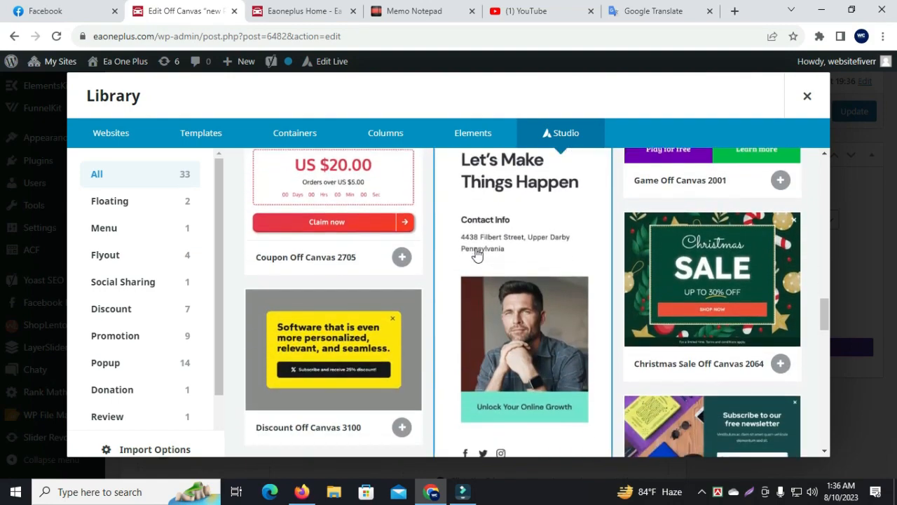
scroll(484, 255, "down", 3)
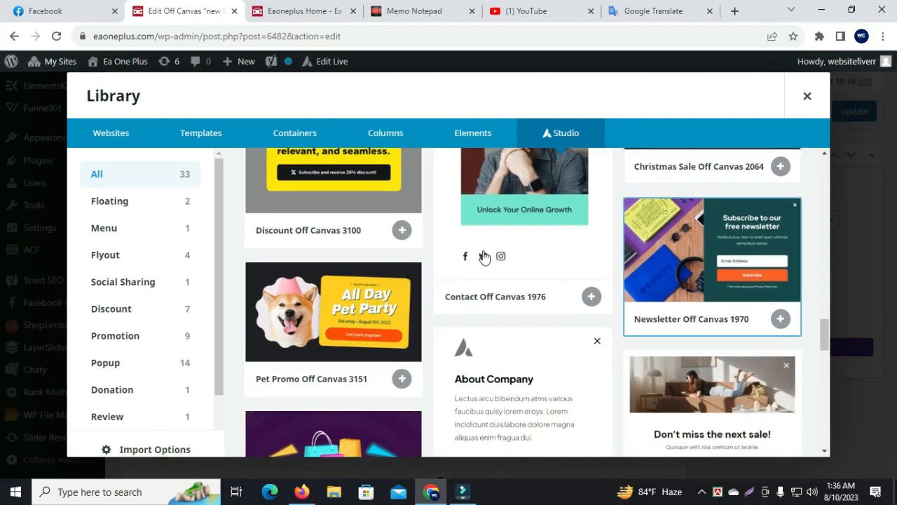
left_click(702, 270)
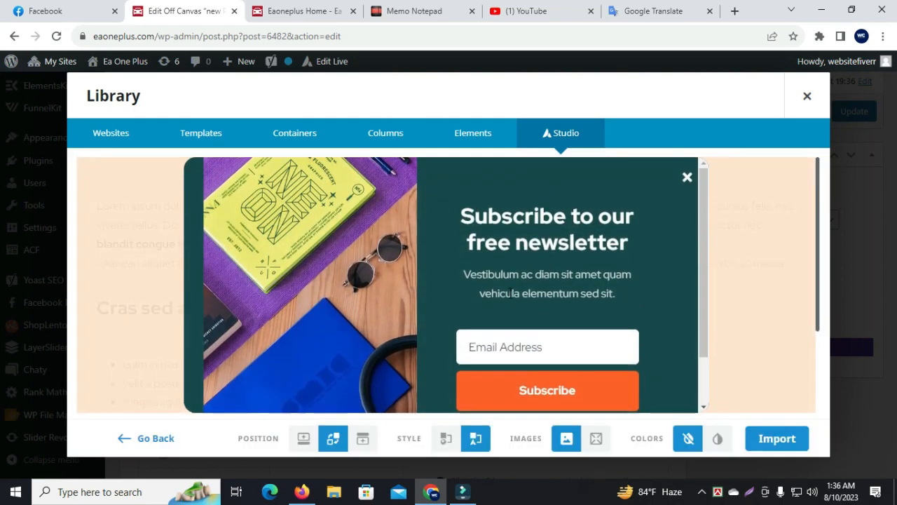
- Look over the newsletter popup preview and import the design into the Off Canvas
scroll(509, 295, "down", 2)
scroll(512, 298, "up", 2)
left_click(781, 438)
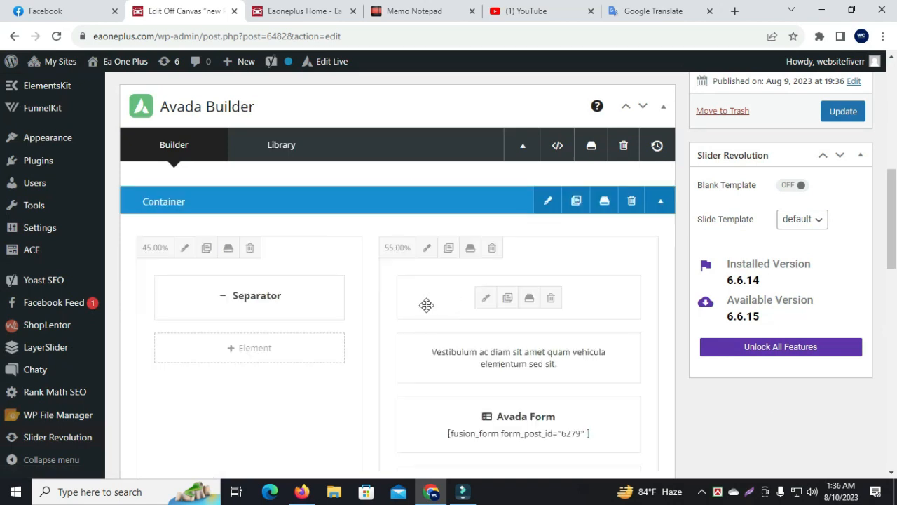
- Review the imported columns and the General options, and update the Off Canvas to save the newsletter design
scroll(426, 305, "down", 1)
scroll(425, 305, "down", 3)
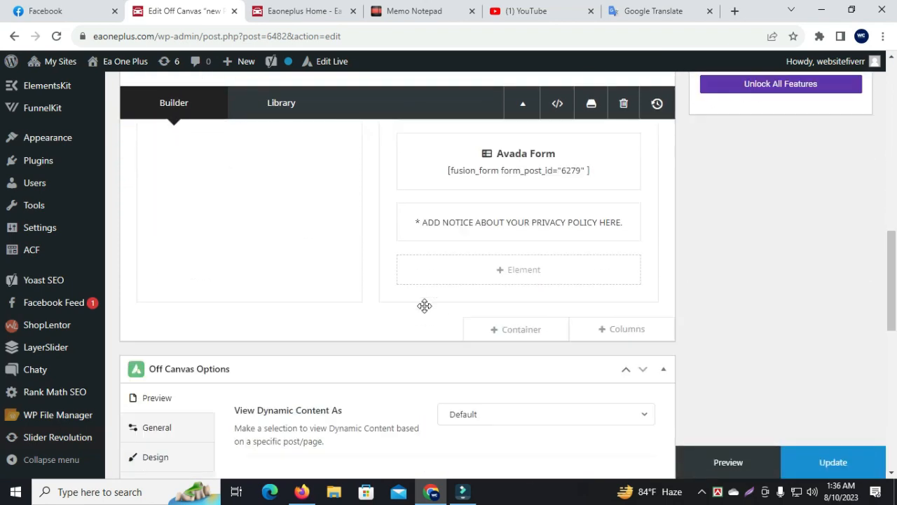
scroll(425, 306, "down", 2)
left_click(163, 295)
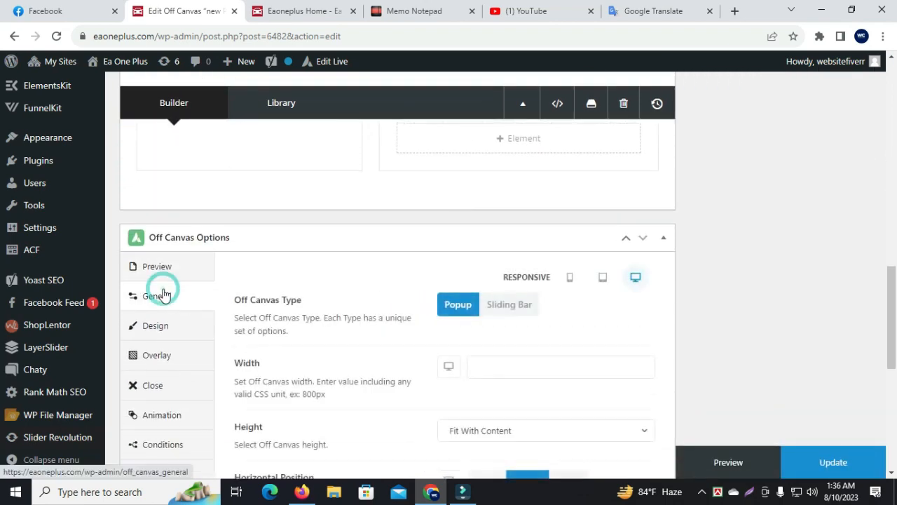
scroll(332, 314, "down", 1)
scroll(764, 229, "up", 3)
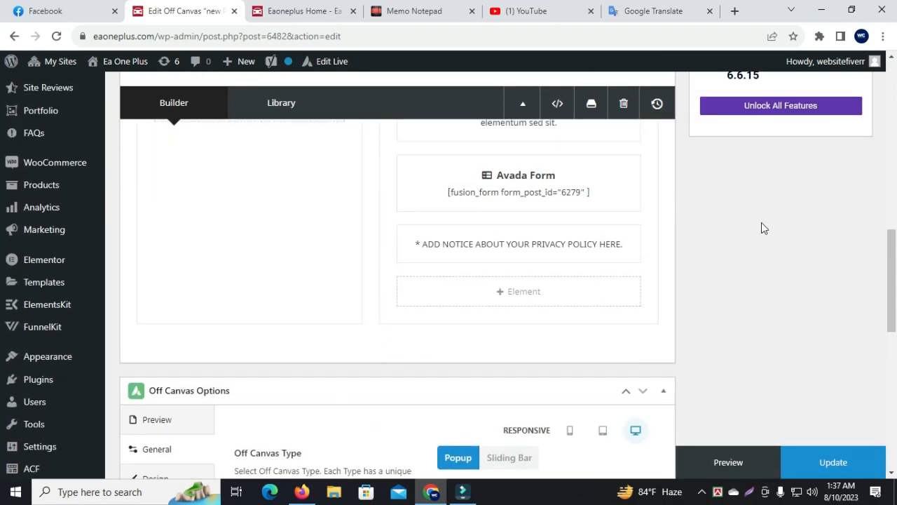
scroll(764, 228, "up", 5)
left_click(849, 246)
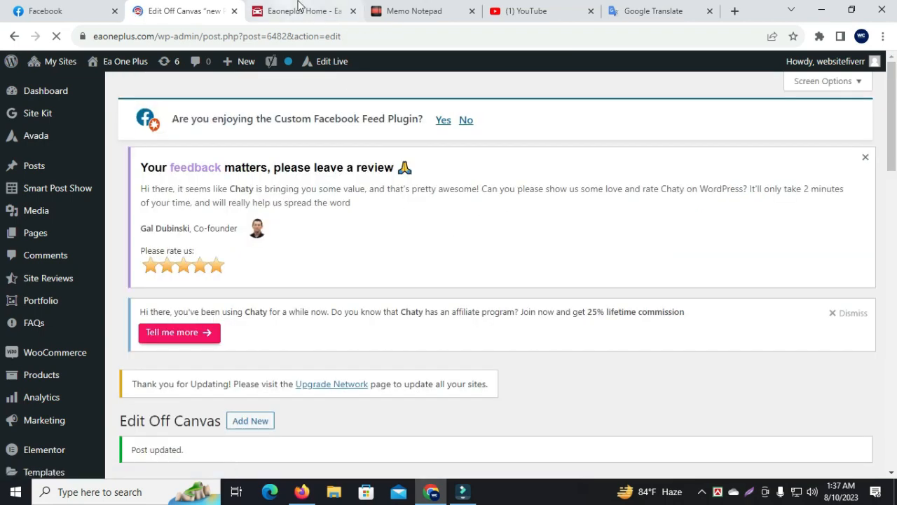
- Check the live home page for the new newsletter popup and return to the Off Canvas editor
left_click(298, 11)
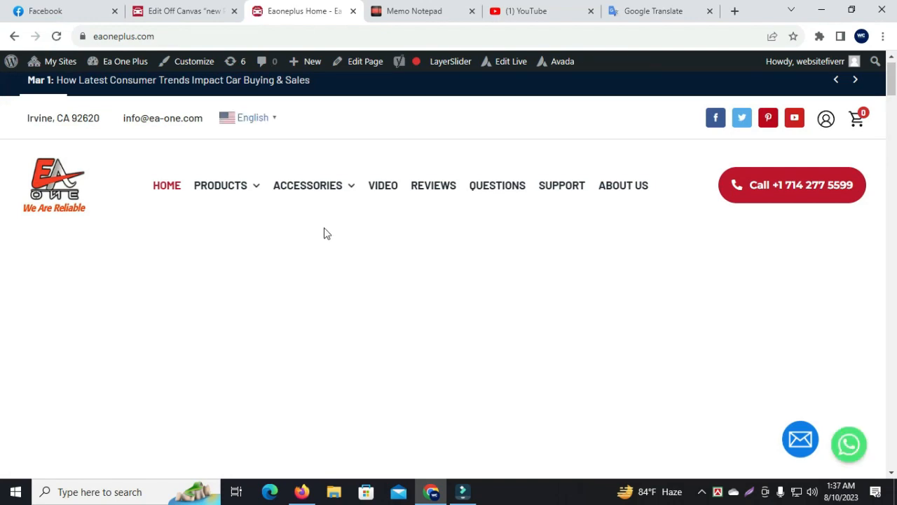
scroll(324, 231, "down", 5)
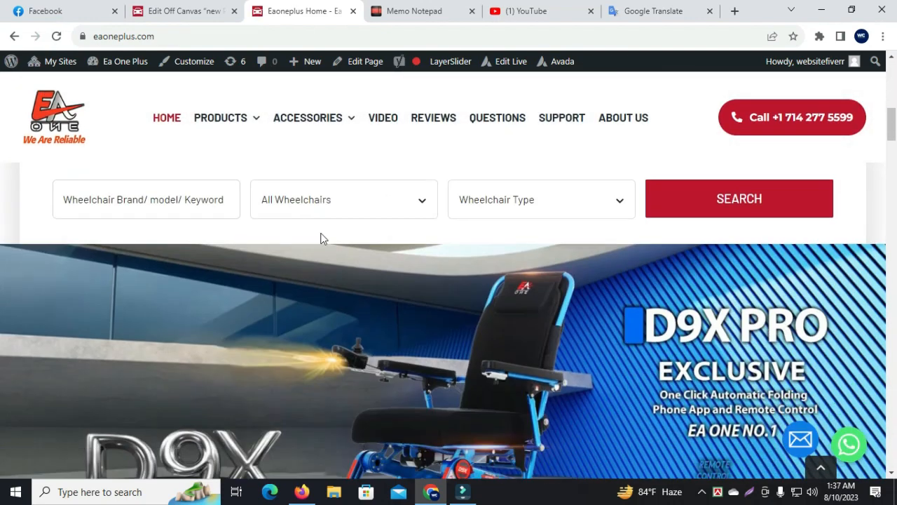
left_click(175, 10)
- Enable display conditions for the new popup in the Off Canvas Options
scroll(303, 256, "down", 8)
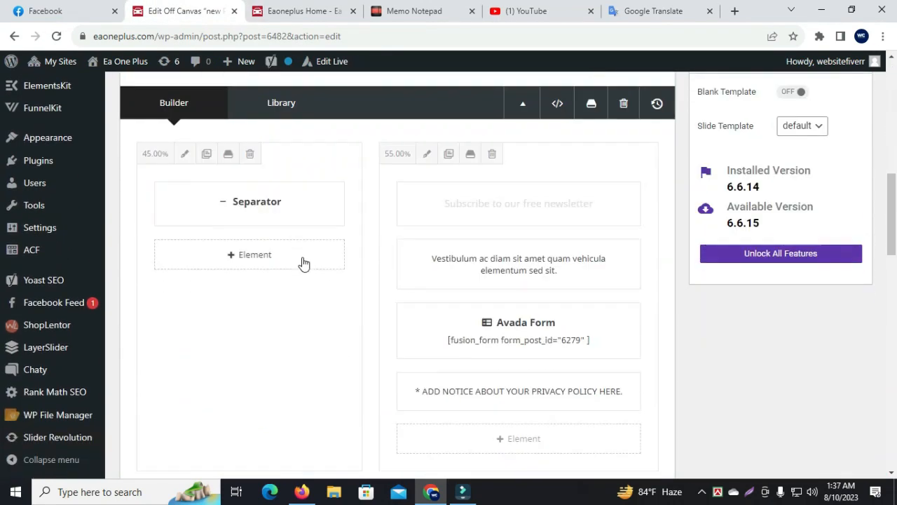
scroll(303, 263, "down", 6)
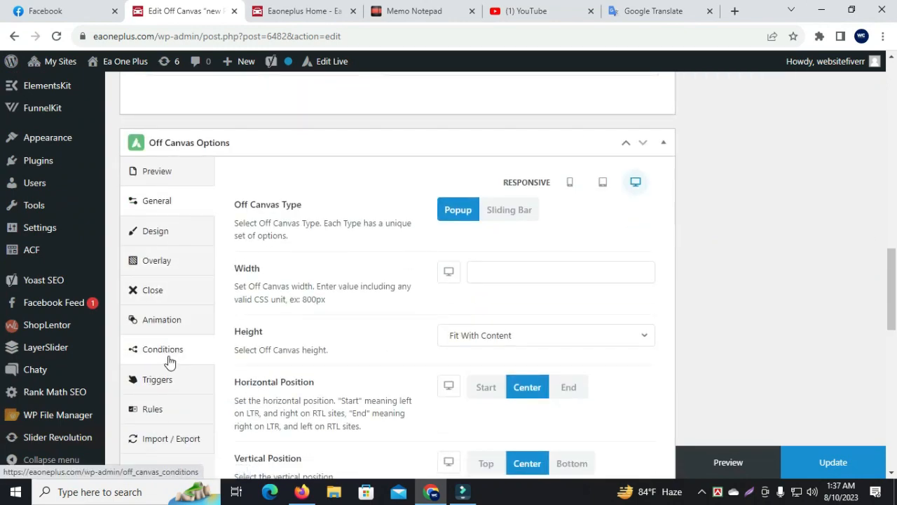
left_click(170, 358)
left_click(456, 191)
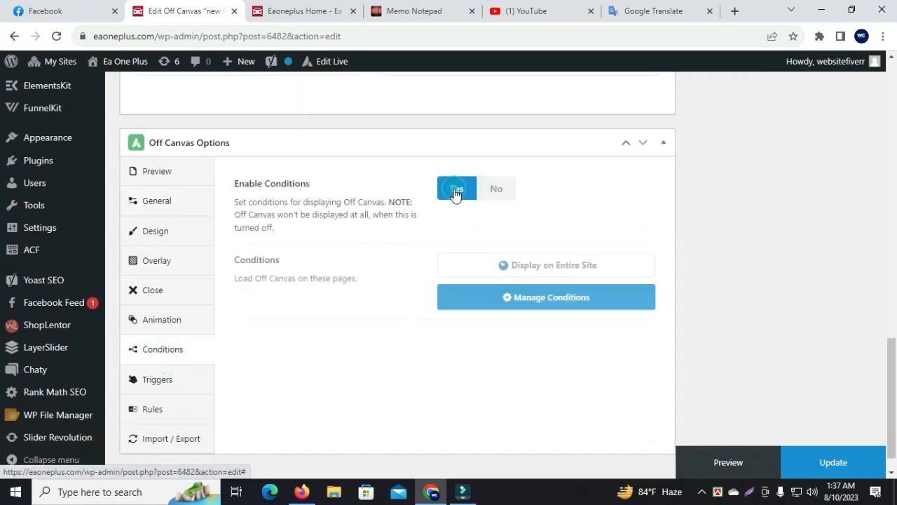
- Enable the On Page Load and Time On Page triggers, with a Time On Page Duration of 10 seconds
scroll(203, 358, "down", 1)
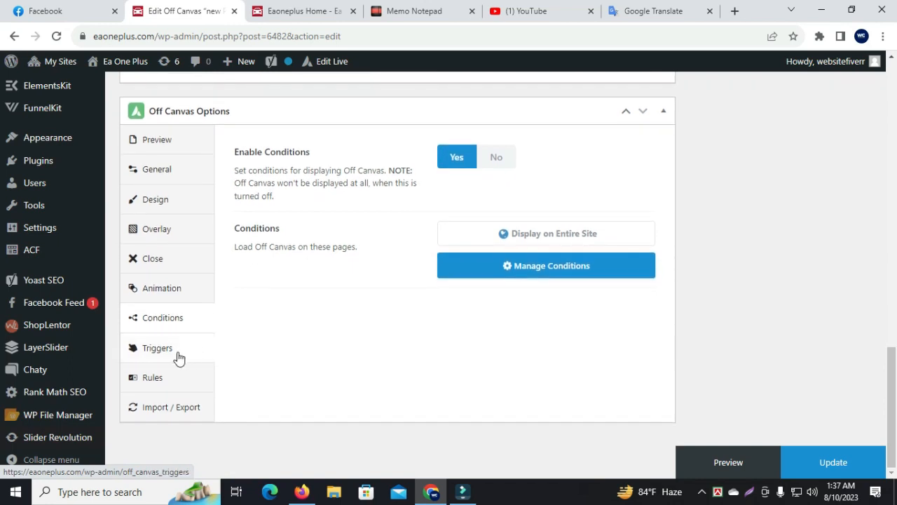
left_click(163, 348)
left_click(450, 162)
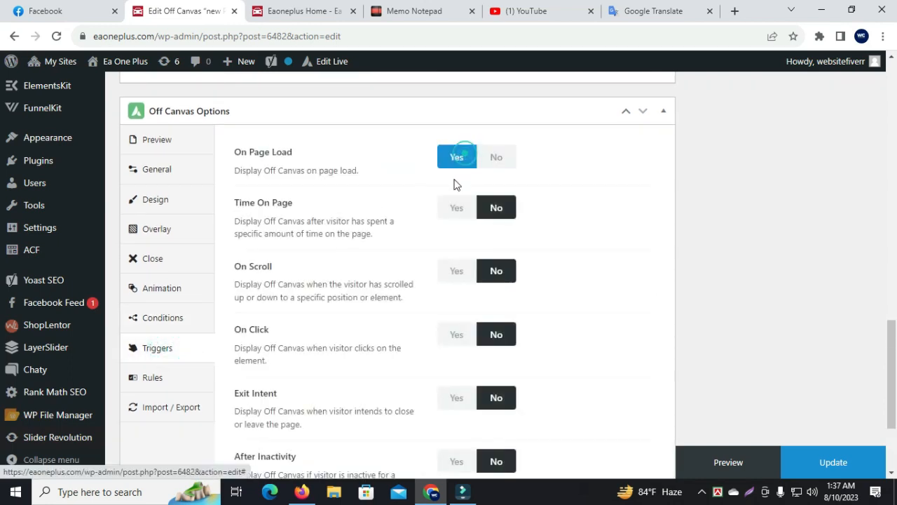
left_click(455, 208)
left_click(475, 272)
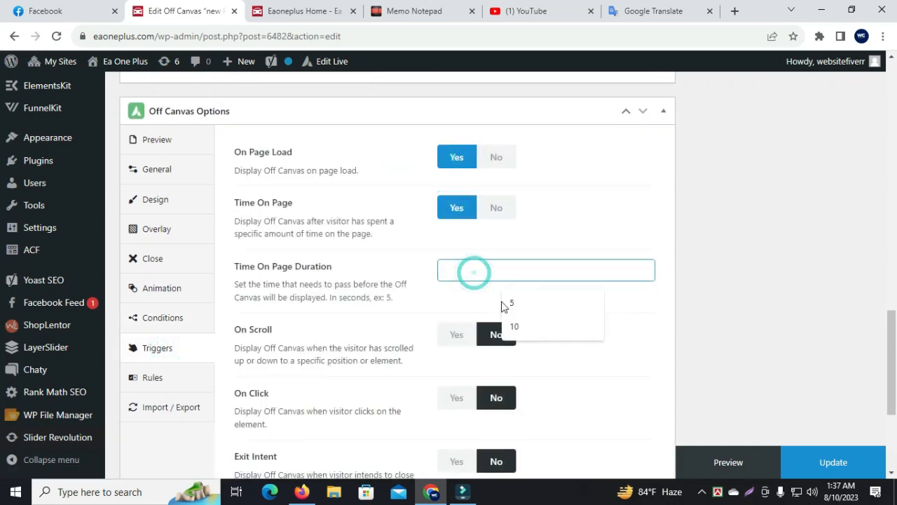
left_click(511, 327)
scroll(455, 280, "down", 2)
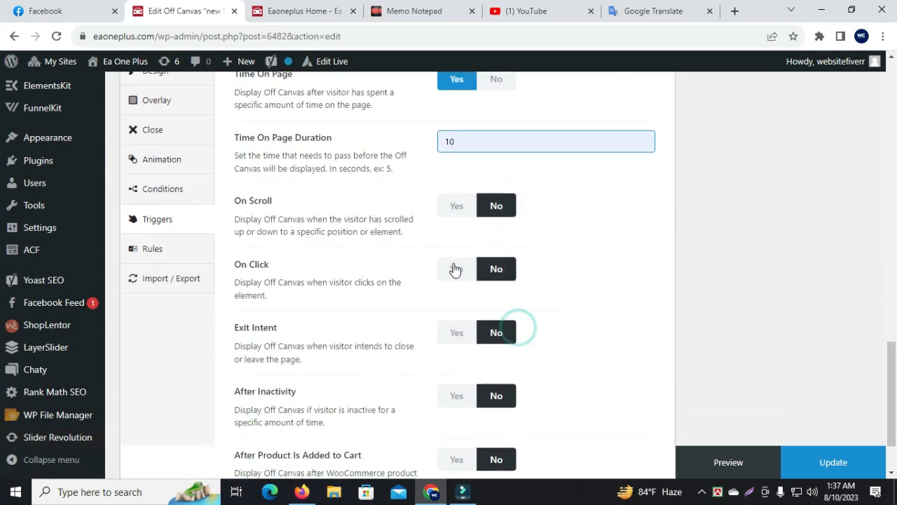
- Enable the On Scroll trigger for the newsletter popup and update the Off Canvas
left_click(451, 202)
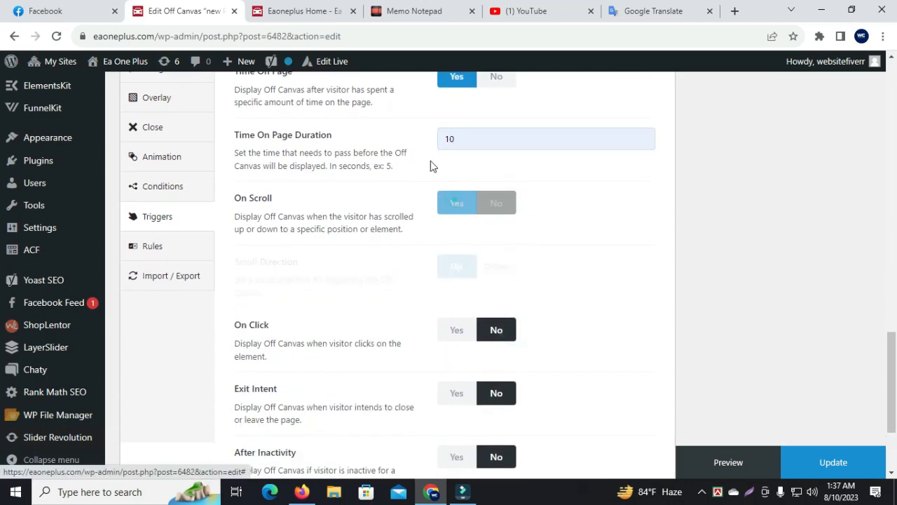
left_click(813, 461)
scroll(487, 289, "up", 3)
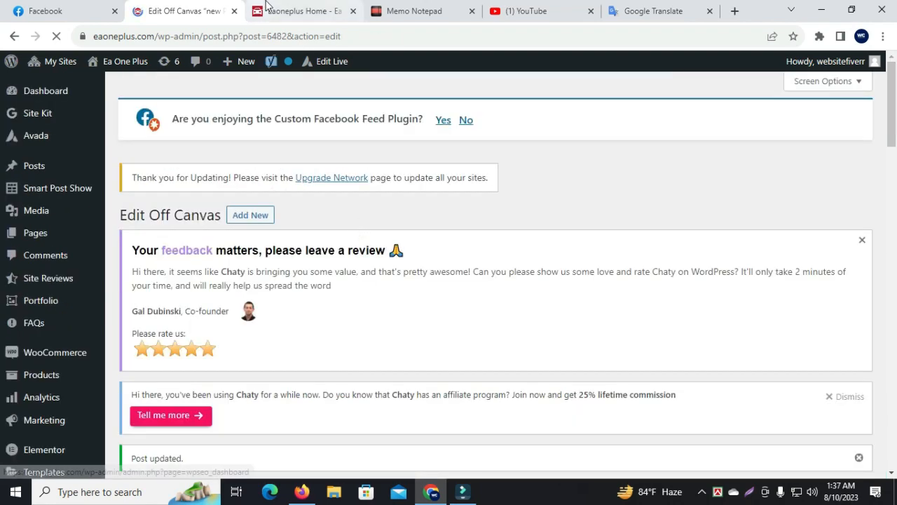
- Check how the newsletter popup and its overlay display on the live home page, and return to the Off Canvas editor
left_click(282, 9)
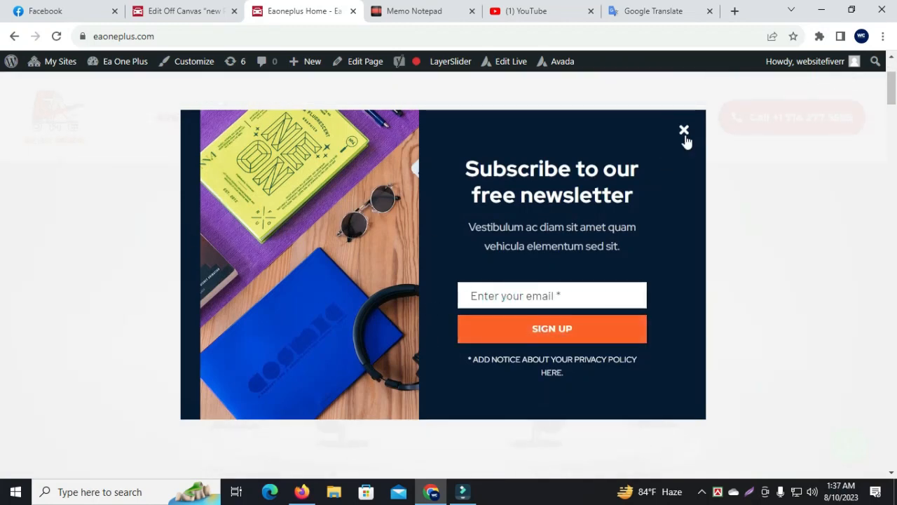
scroll(349, 277, "up", 3)
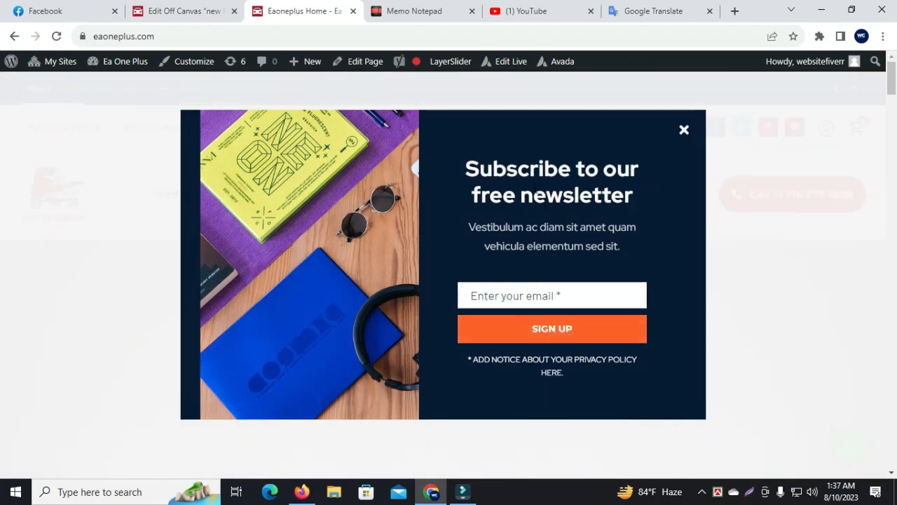
left_click(533, 188)
left_click(179, 10)
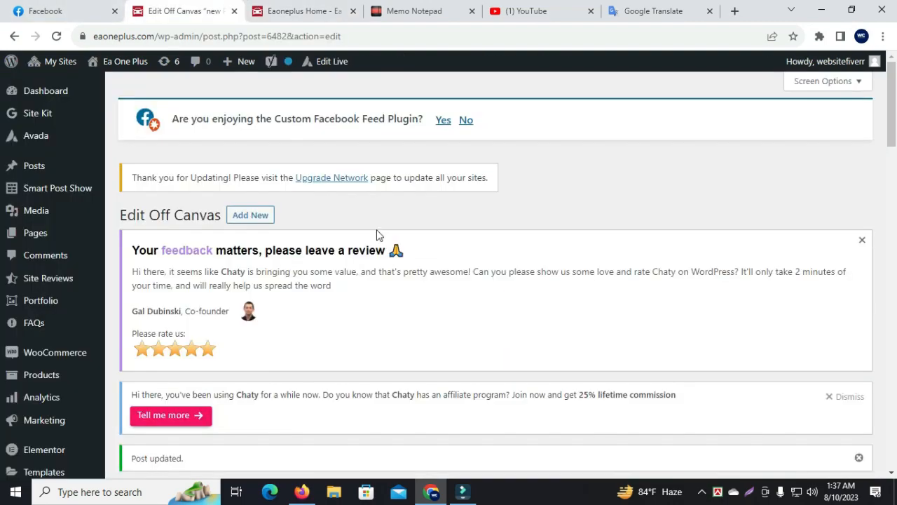
- Set the Overlay background color to the semi-transparent dark rgba(15,15,15,0.31) and update the Off Canvas
scroll(408, 263, "down", 8)
scroll(408, 263, "down", 2)
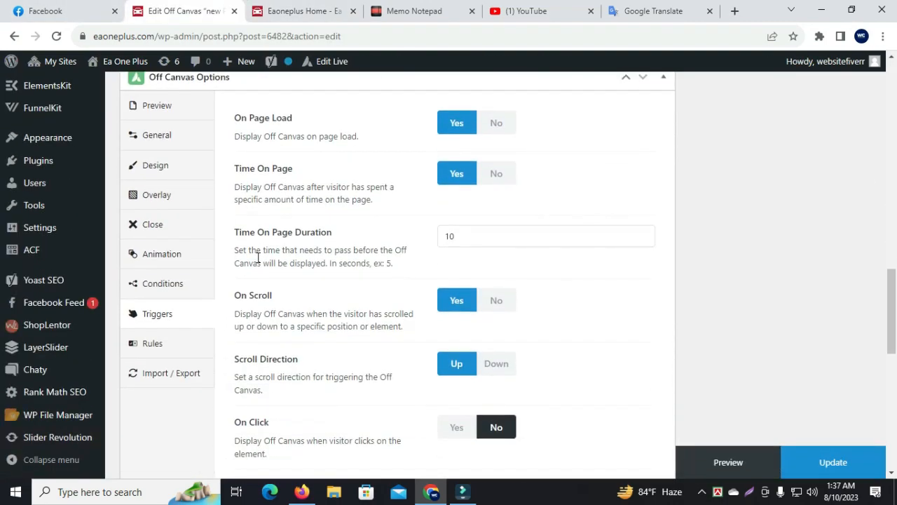
left_click(153, 194)
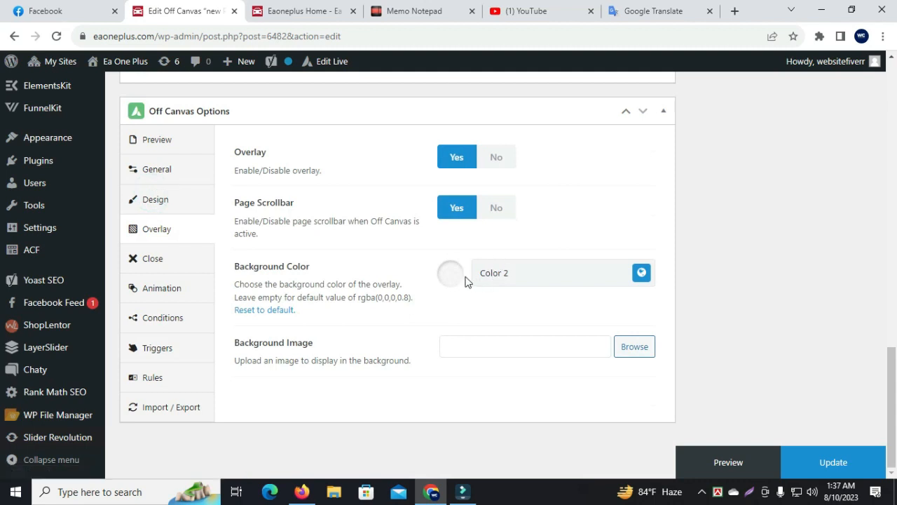
left_click(451, 273)
left_click(525, 421)
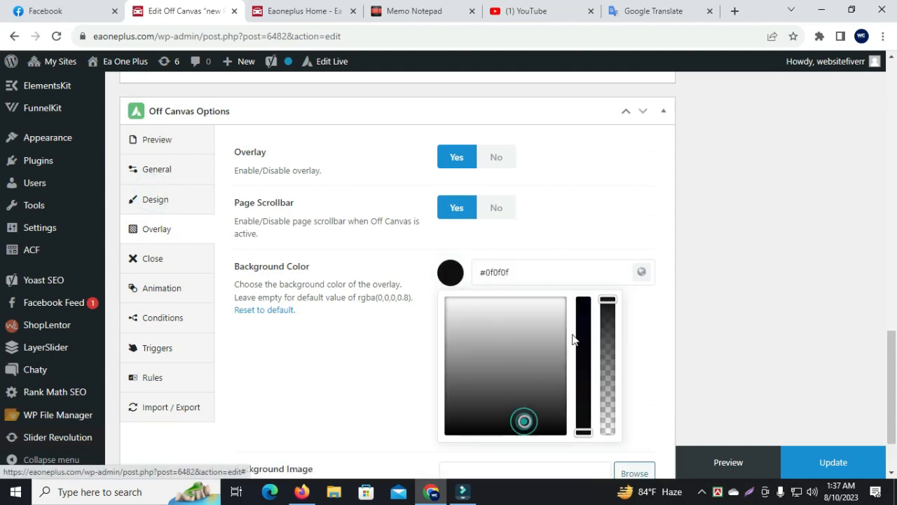
left_click_drag(607, 302, 645, 404)
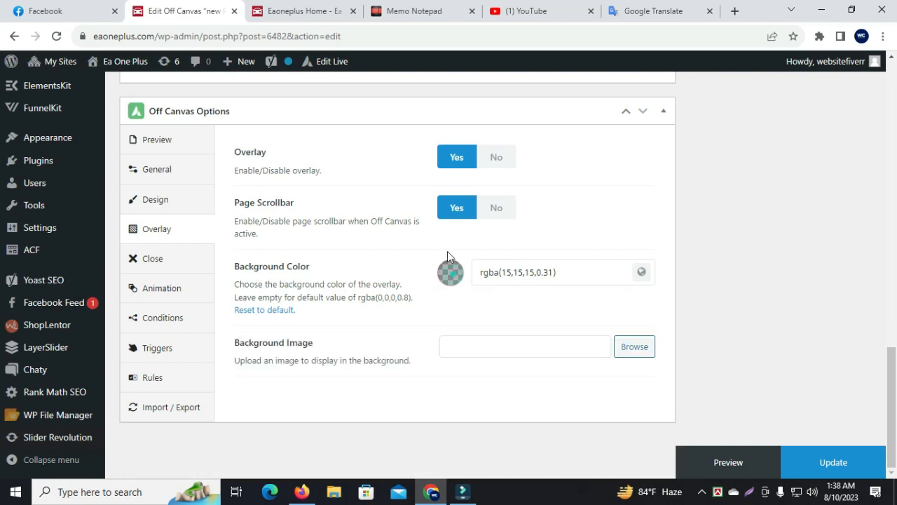
scroll(449, 256, "up", 3)
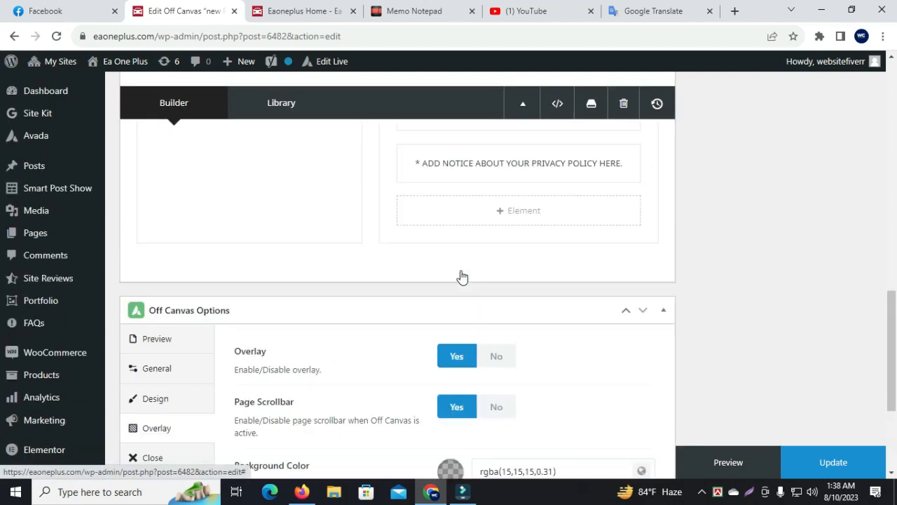
left_click(824, 455)
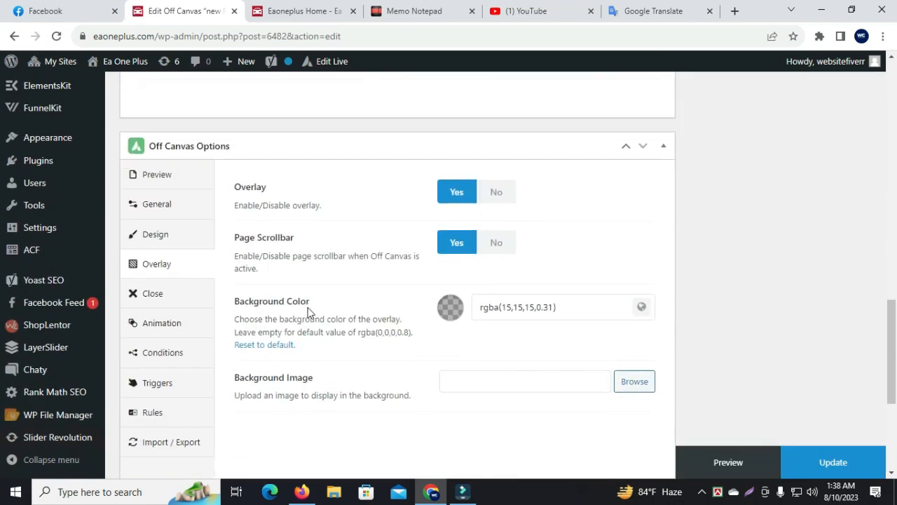
- Set the Scrollbar option in the Off Canvas Design settings to Hidden and update the Off Canvas
left_click(184, 237)
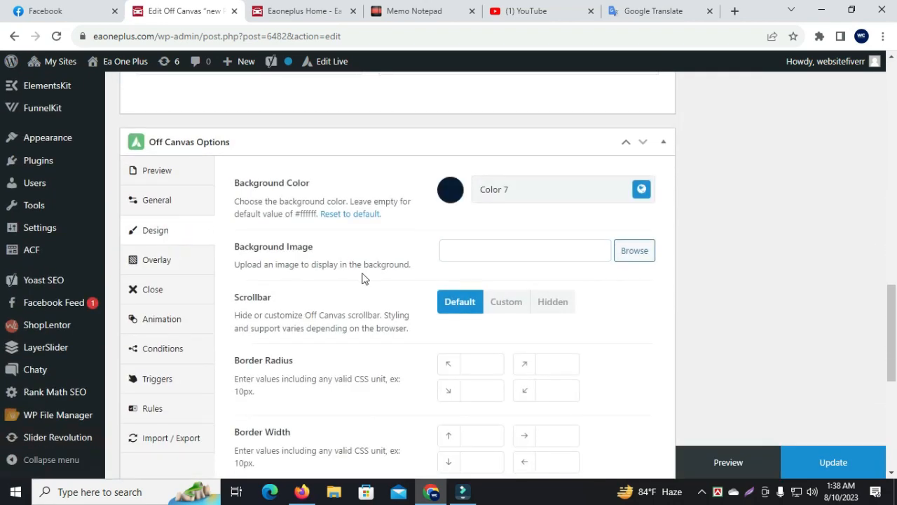
scroll(364, 279, "down", 1)
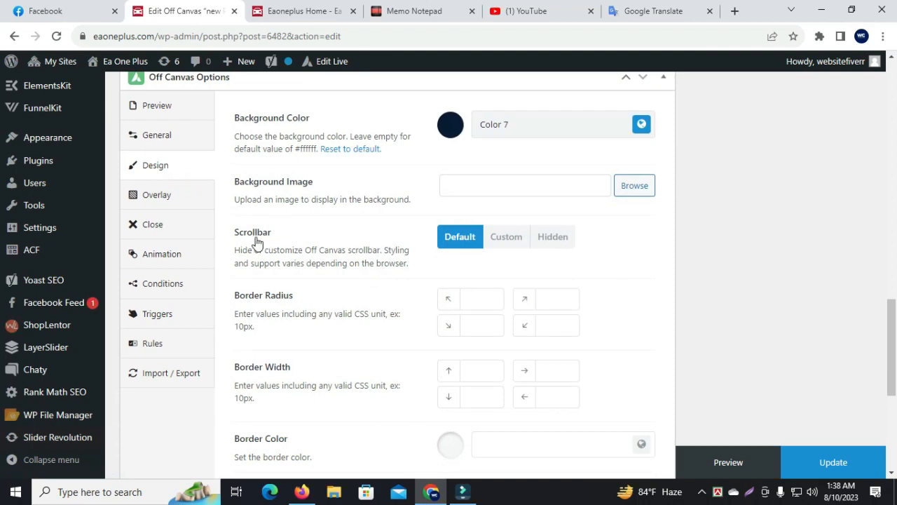
left_click(551, 242)
scroll(469, 273, "down", 2)
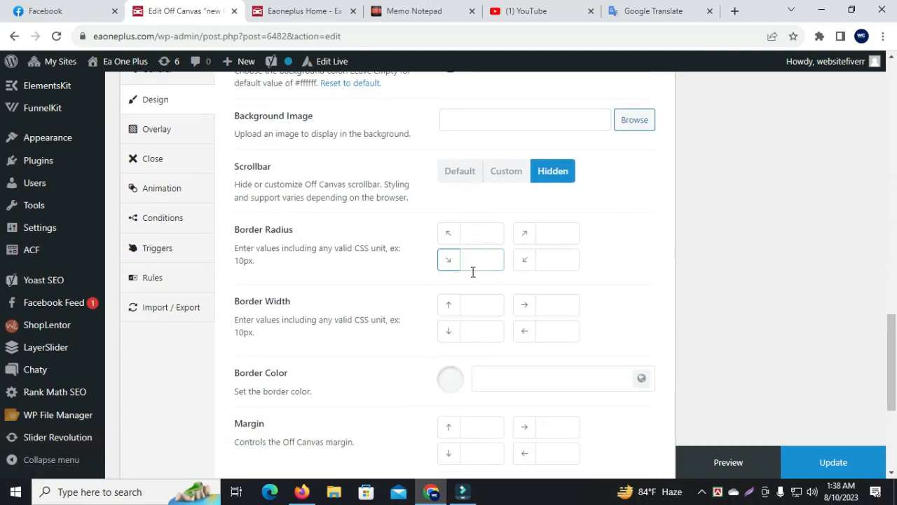
left_click(826, 465)
scroll(400, 302, "up", 7)
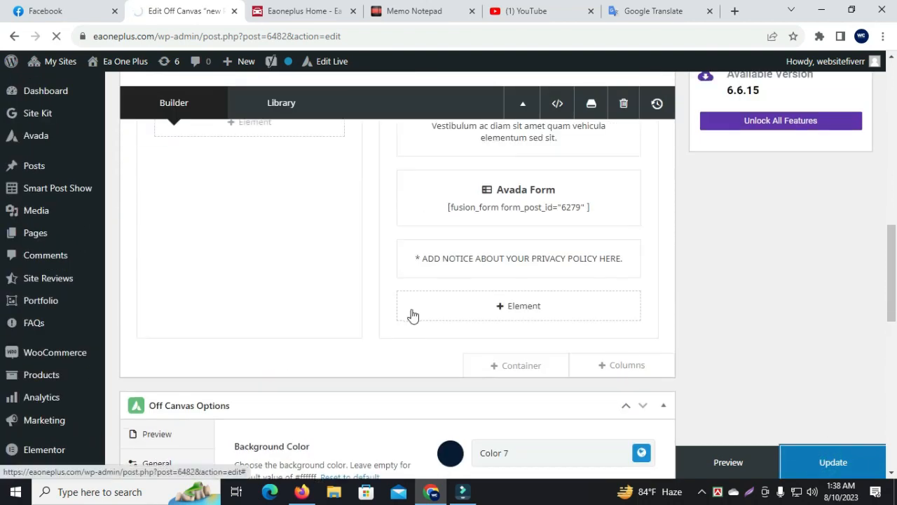
scroll(412, 315, "down", 2)
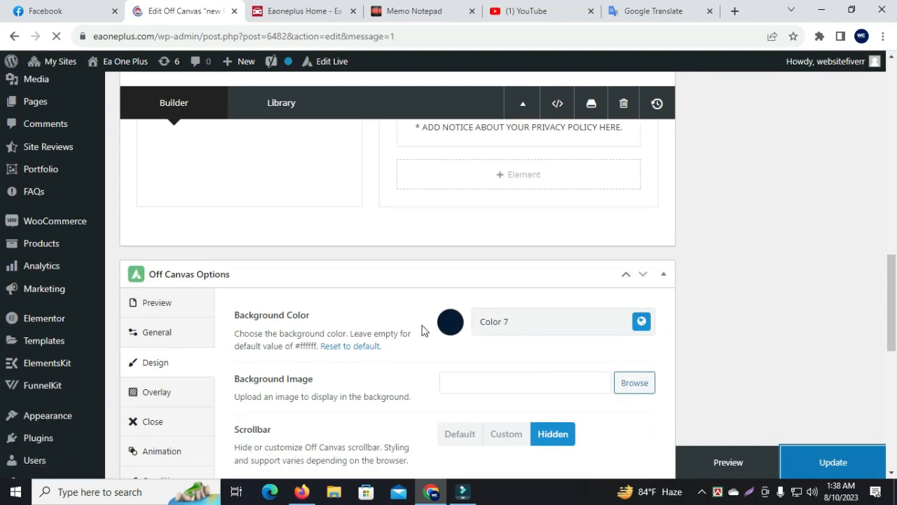
- Reload the live home page to check the popup with the new overlay, and return to the Off Canvas editor
left_click(301, 11)
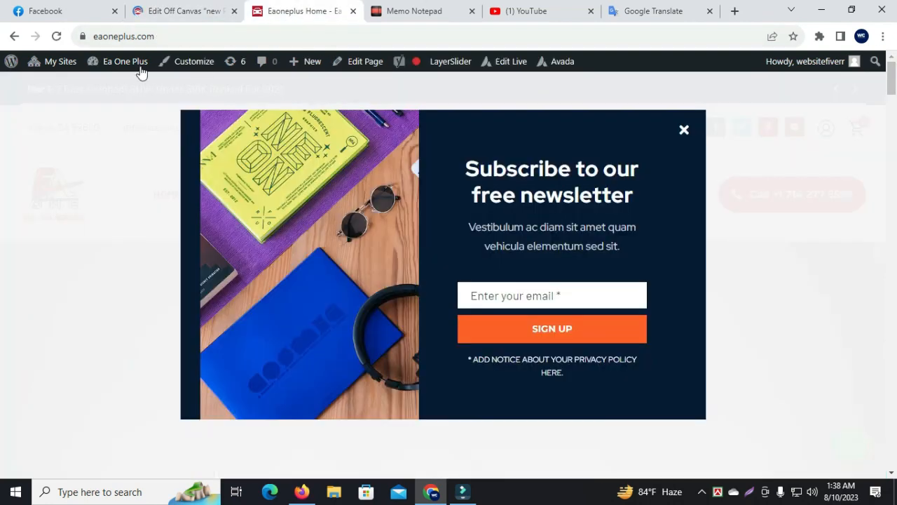
left_click(56, 37)
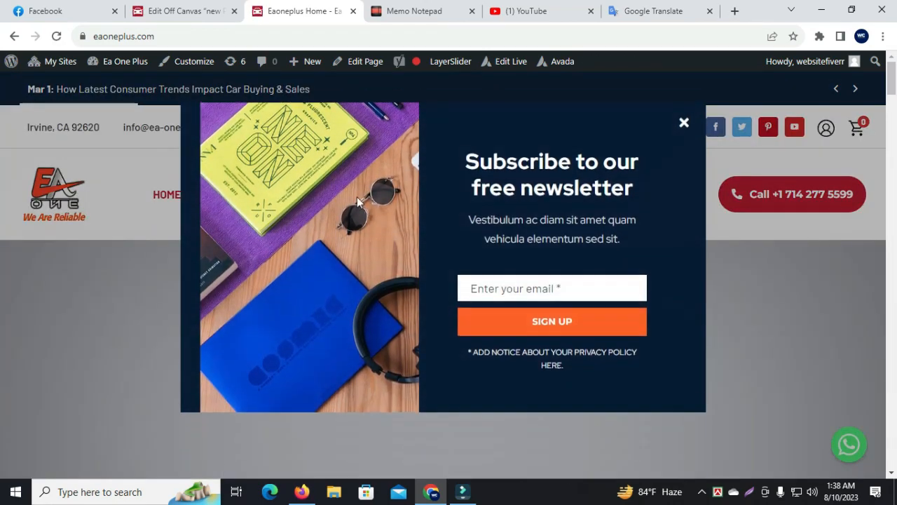
left_click(495, 298)
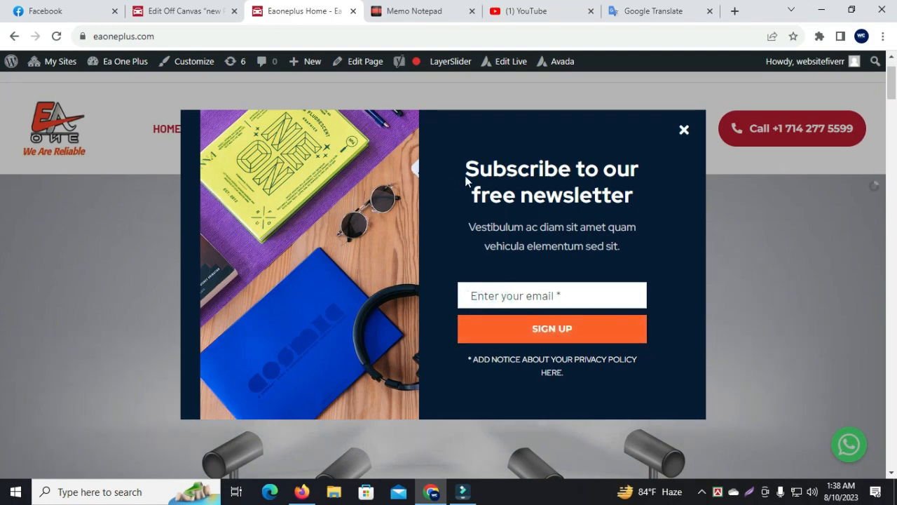
left_click(161, 13)
- Review the content of the "Subscribe to our free newsletter" title element and save it
scroll(286, 276, "down", 8)
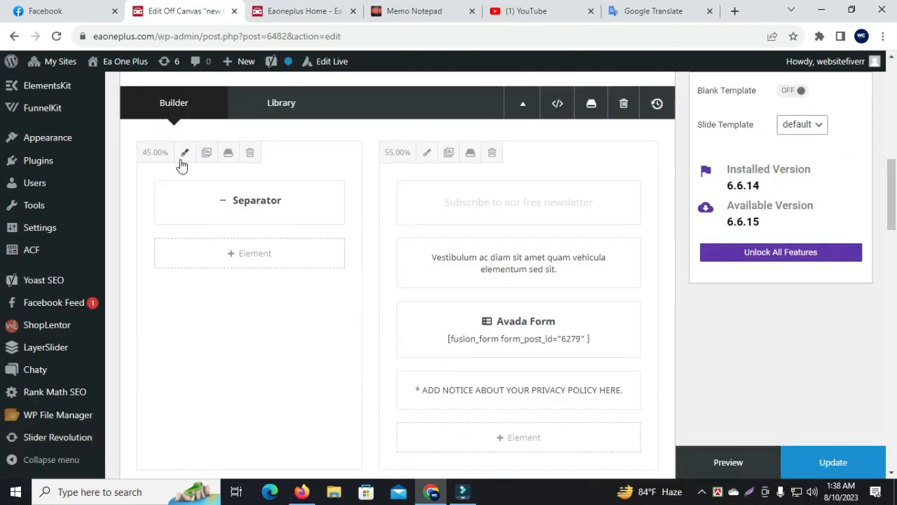
left_click(485, 203)
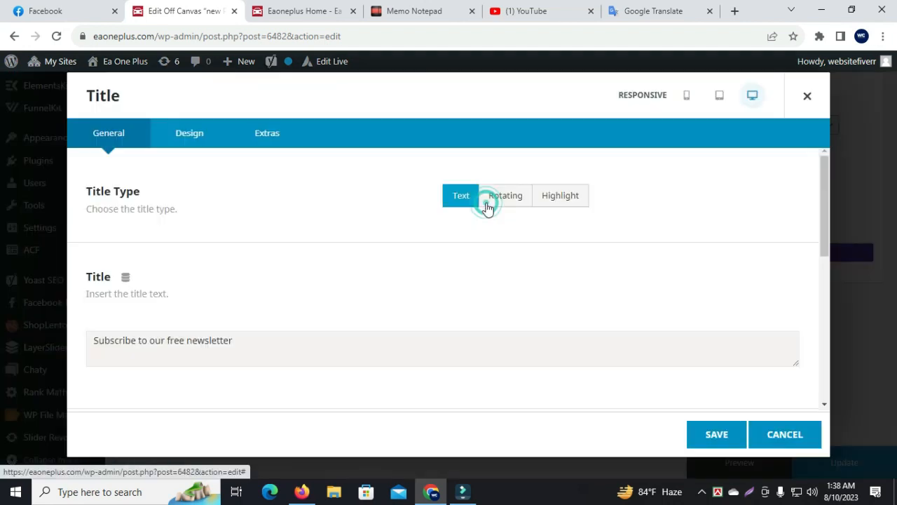
scroll(332, 277, "down", 3)
left_click(238, 202)
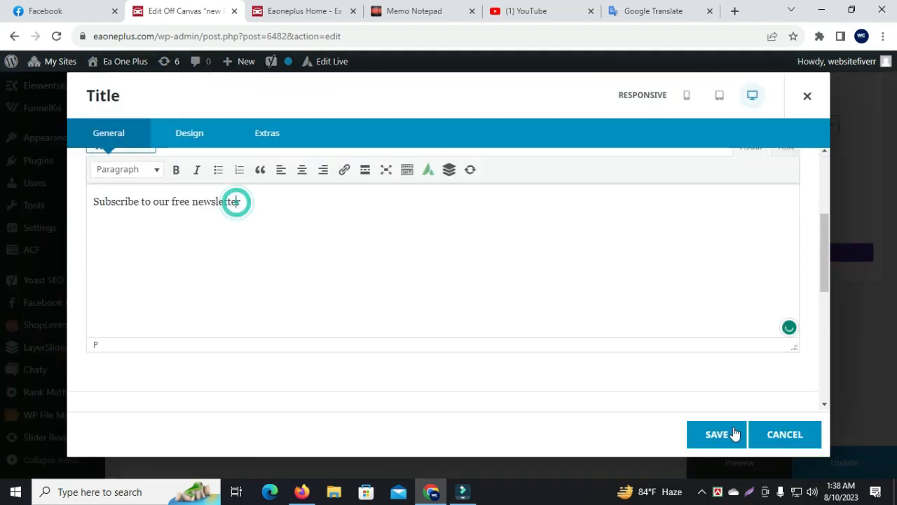
left_click(717, 434)
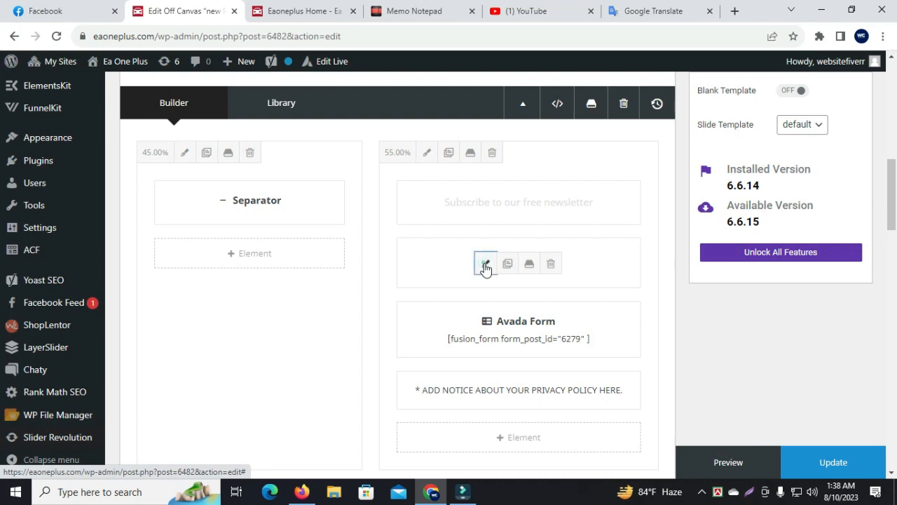
- Review the content of the description text block below the newsletter title and save it
left_click(485, 264)
scroll(537, 301, "down", 2)
left_click(405, 334)
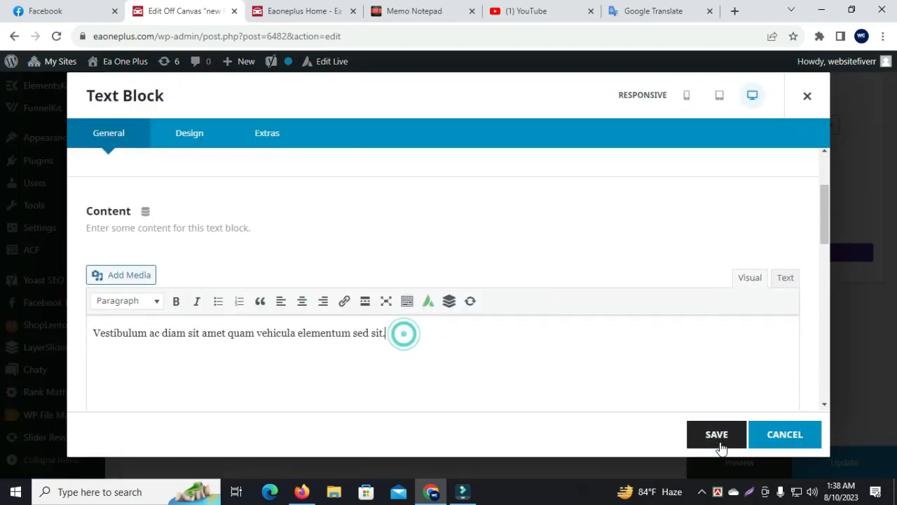
left_click(716, 434)
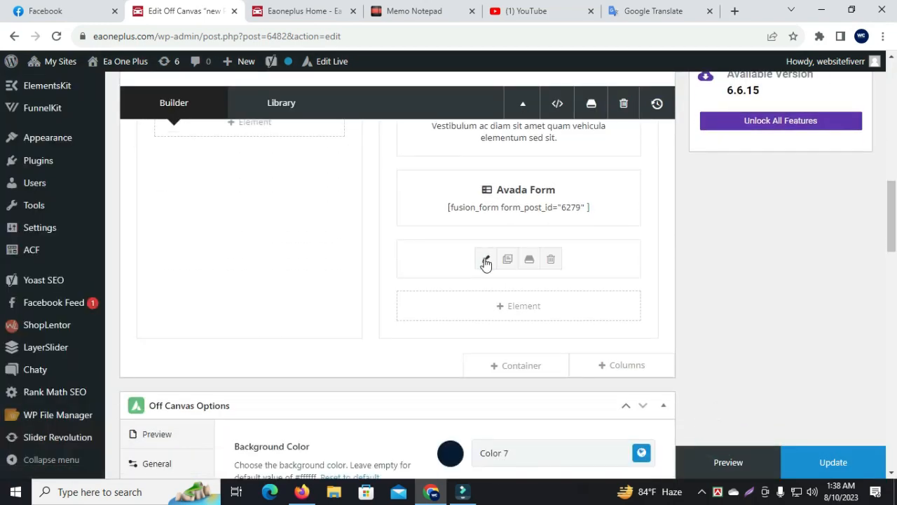
- Review the privacy policy notice text block, delete it from the newsletter column, and update the Off Canvas
left_click(485, 264)
scroll(529, 273, "down", 3)
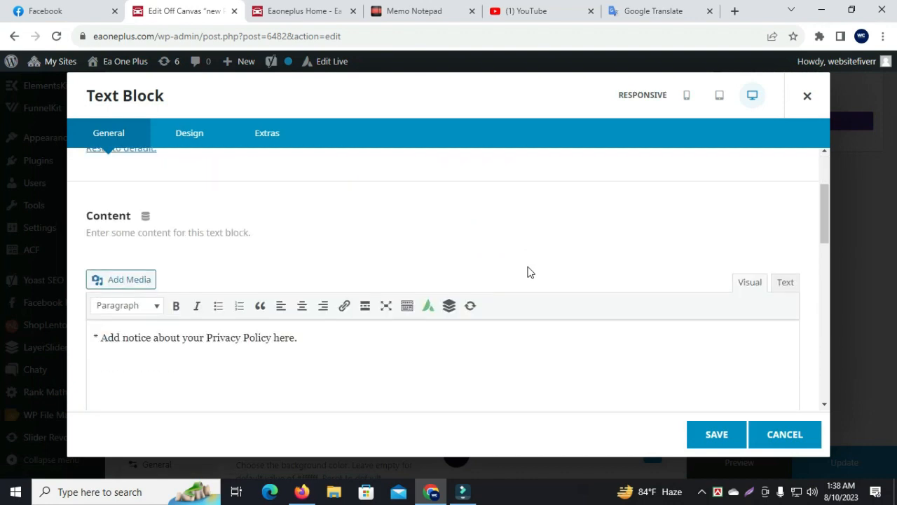
left_click(727, 435)
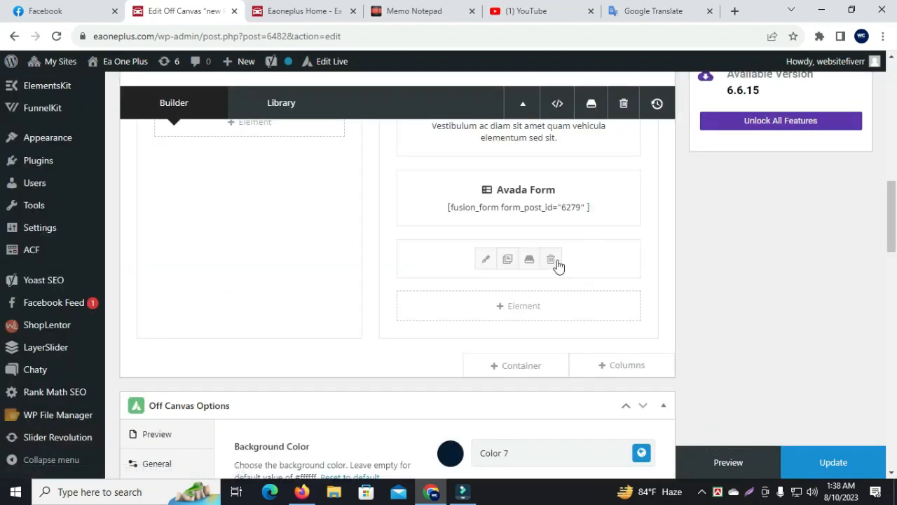
left_click(553, 261)
scroll(594, 295, "up", 6)
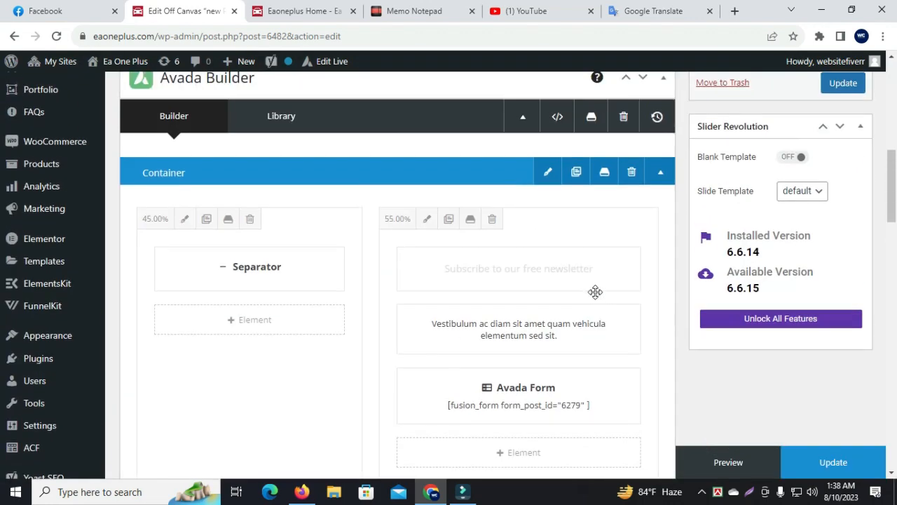
left_click(847, 345)
scroll(412, 276, "down", 10)
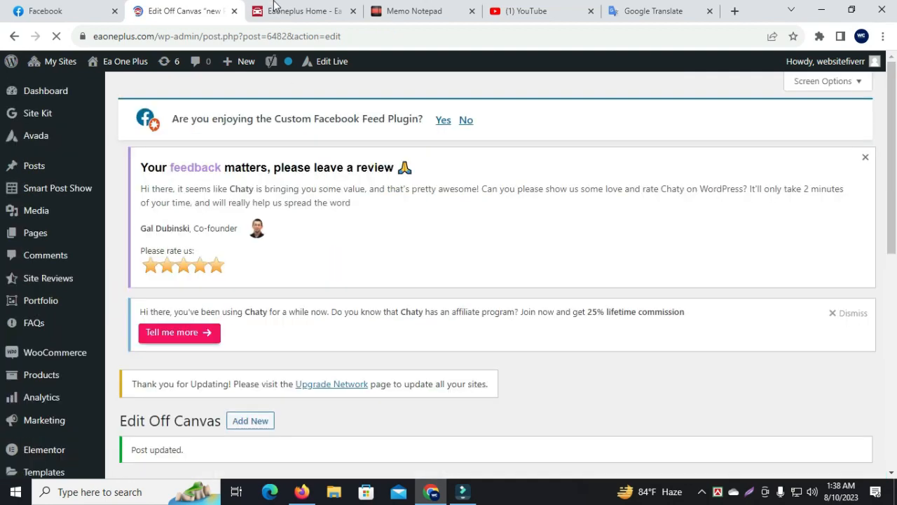
- Check the newsletter popup without the privacy notice on the live home page, and return to the editor
left_click(298, 11)
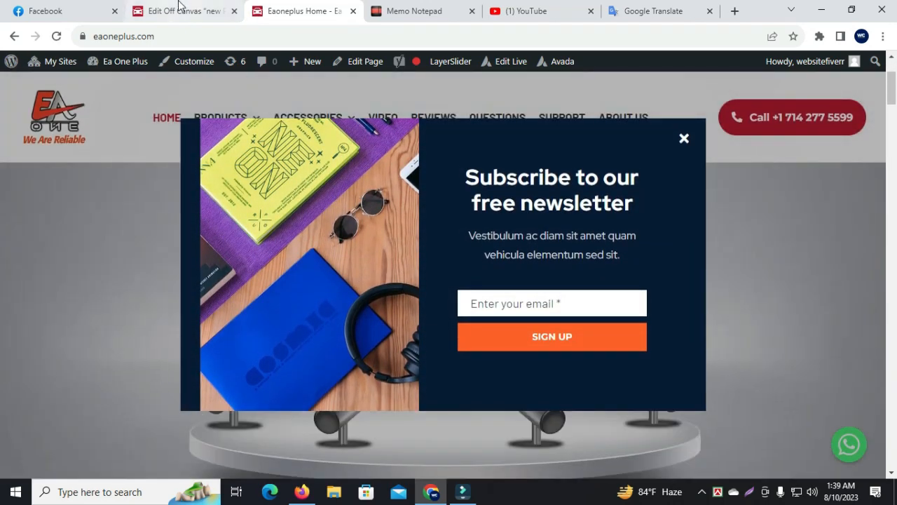
left_click(179, 7)
- Change the Off Canvas Type in the General options to Sliding Bar
scroll(347, 260, "down", 10)
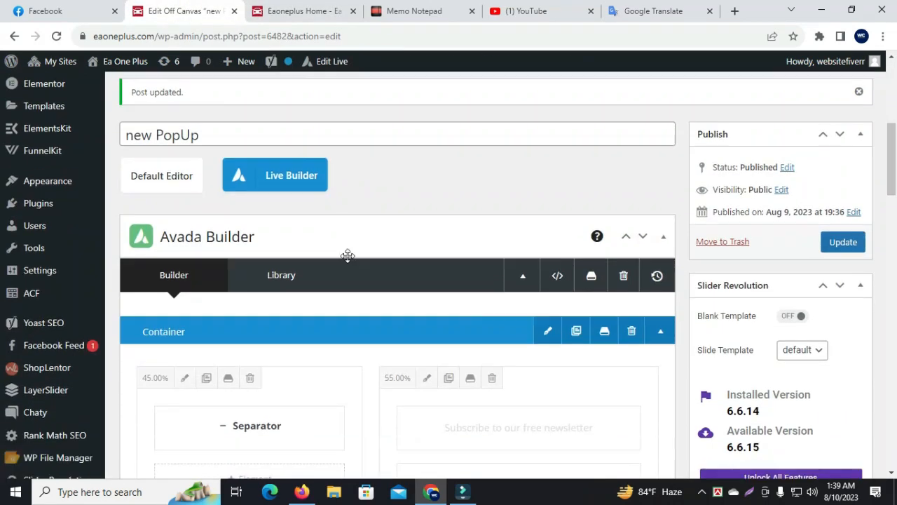
scroll(343, 261, "up", 2)
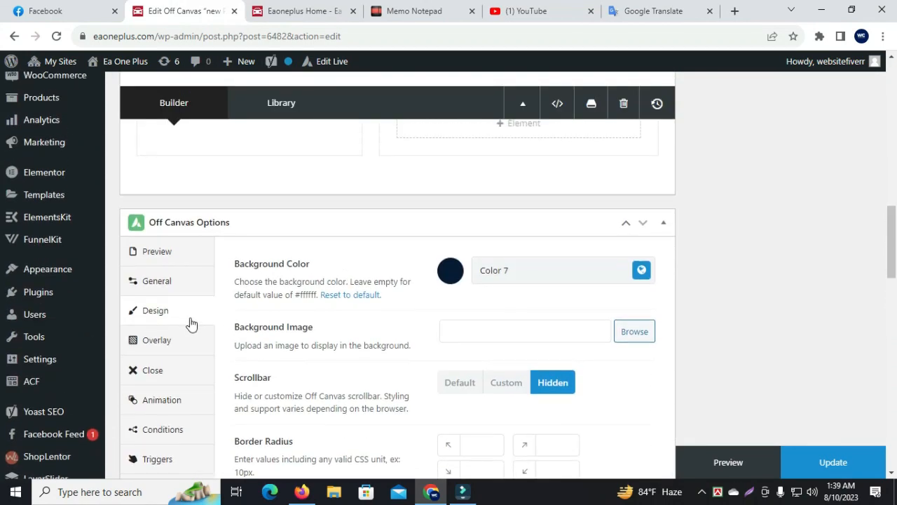
left_click(152, 253)
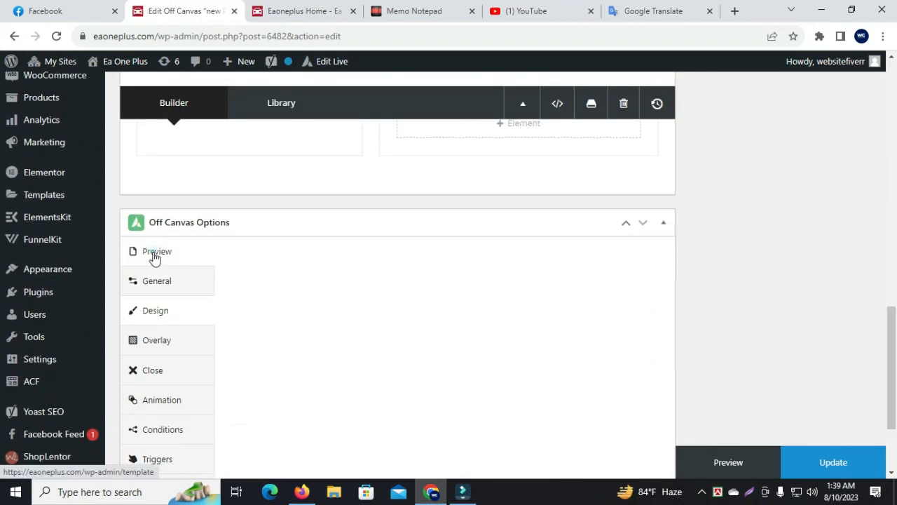
left_click(163, 281)
scroll(452, 268, "down", 1)
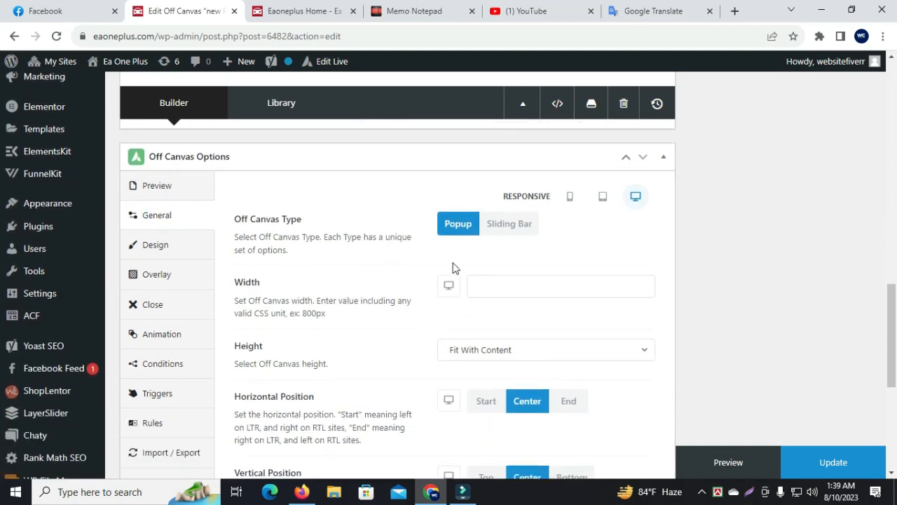
left_click(502, 226)
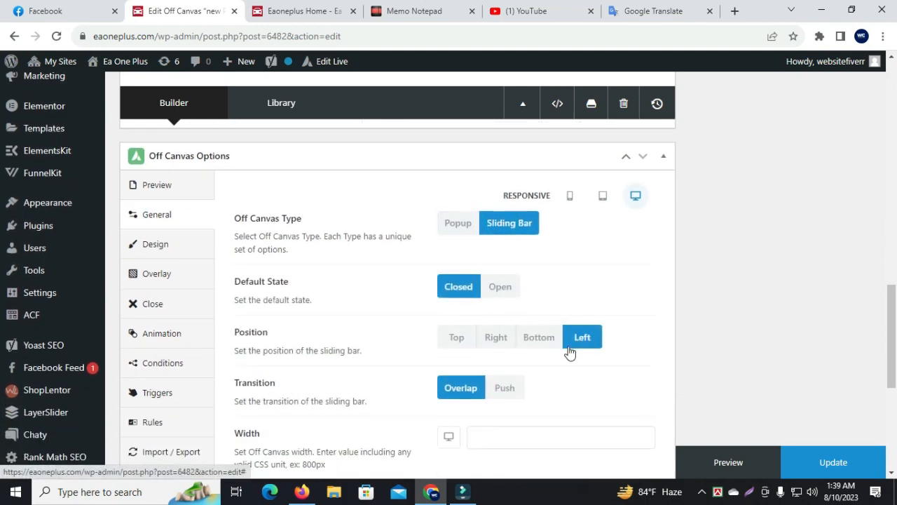
- Review the remaining sliding bar options, keeping the Left position and Overlap transition, and update the Off Canvas
scroll(537, 331, "down", 3)
scroll(535, 328, "down", 1)
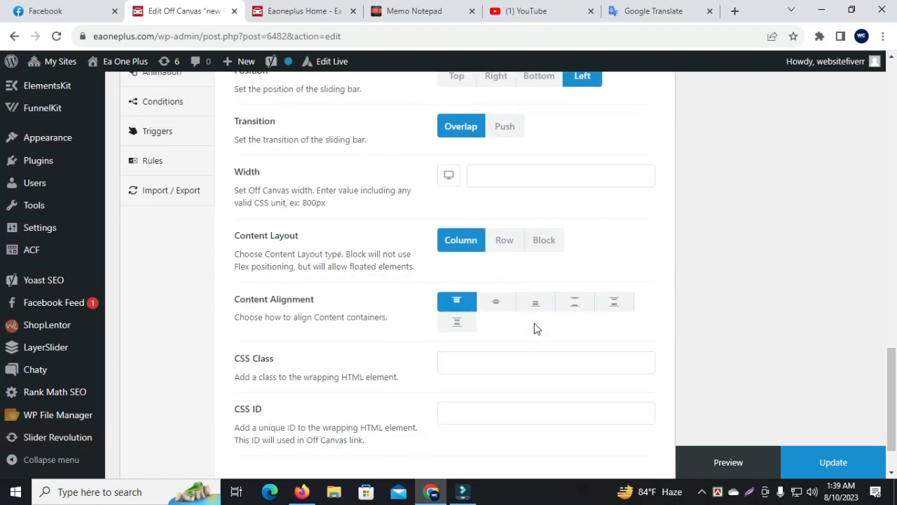
scroll(509, 283, "down", 1)
left_click(833, 462)
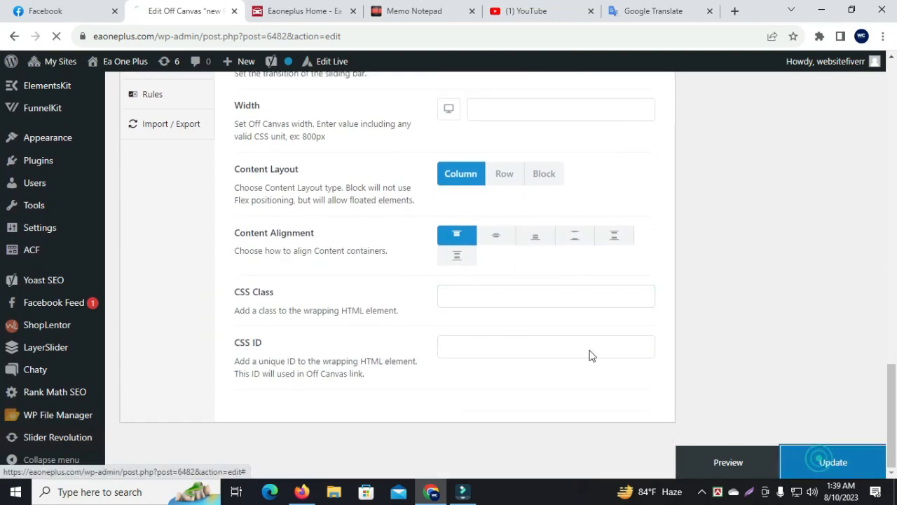
scroll(476, 315, "up", 6)
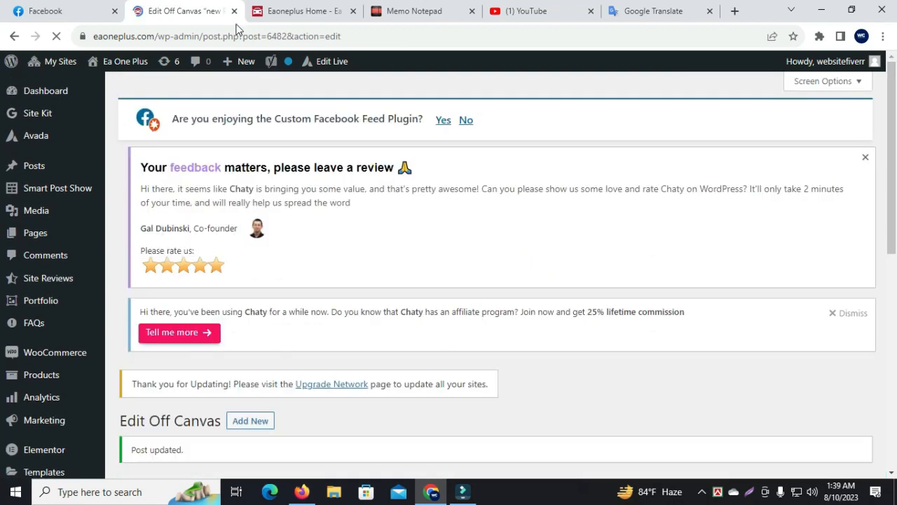
- Reload the live home page, check the newsletter sliding bar, close it, and return to the Off Canvas editor
left_click(283, 7)
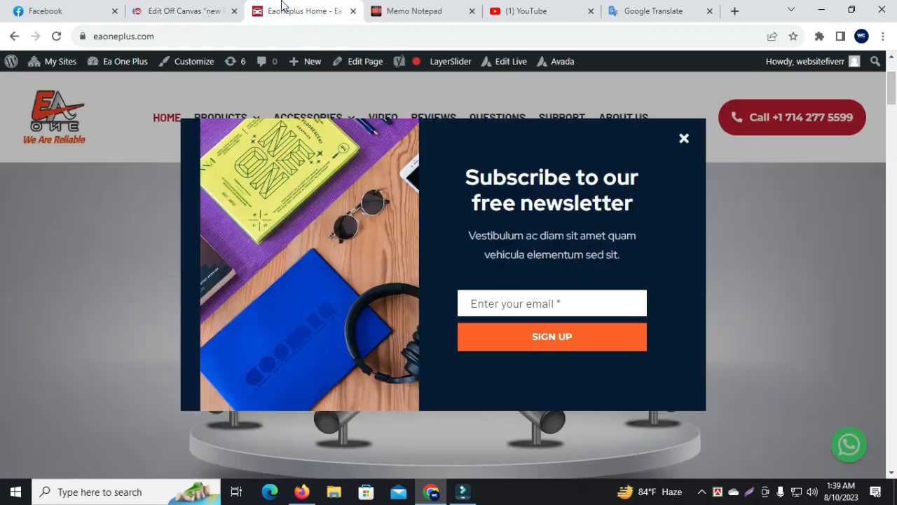
left_click(57, 37)
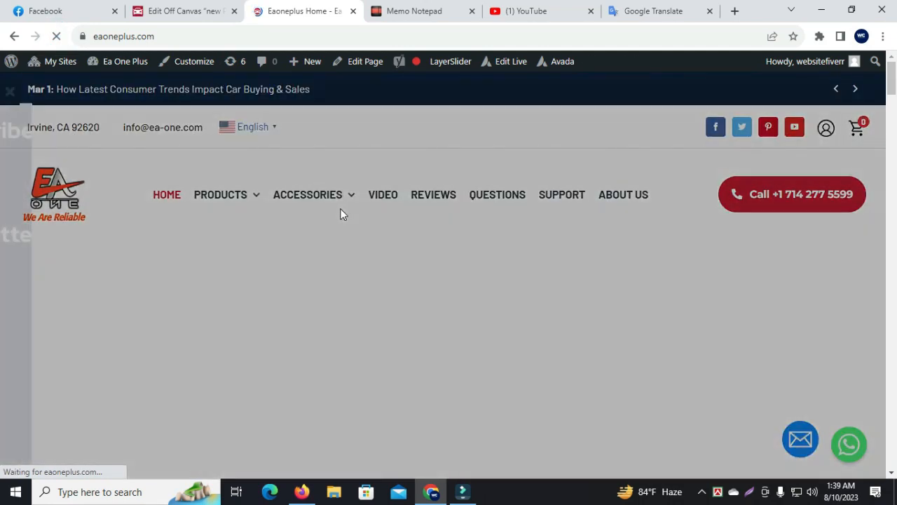
scroll(195, 363, "down", 1)
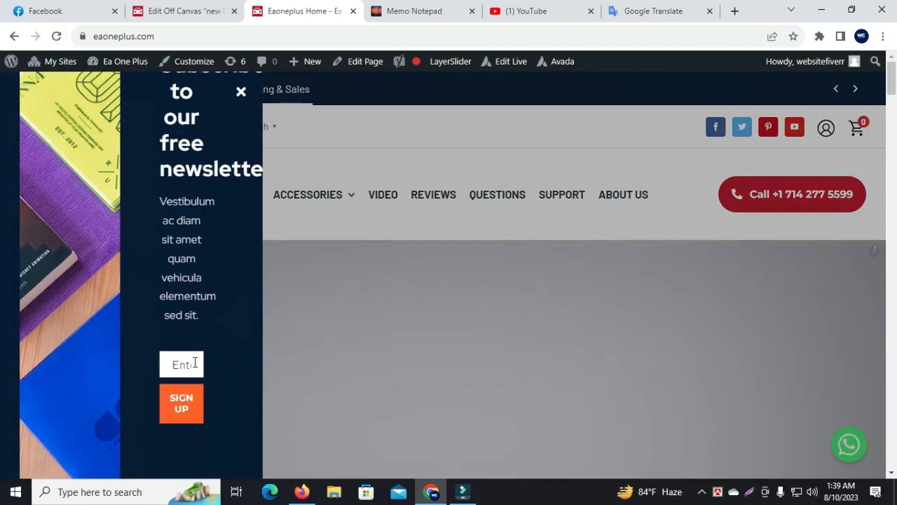
scroll(185, 350, "up", 1)
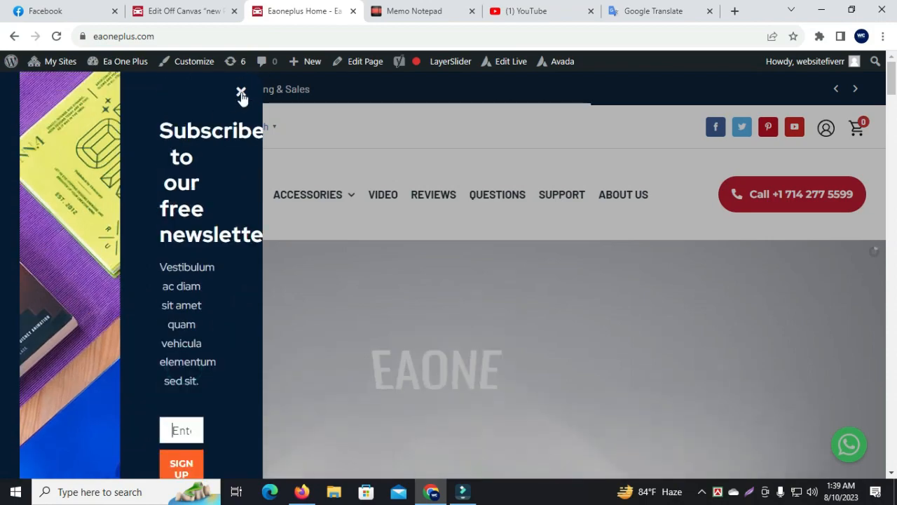
left_click(241, 92)
left_click(168, 11)
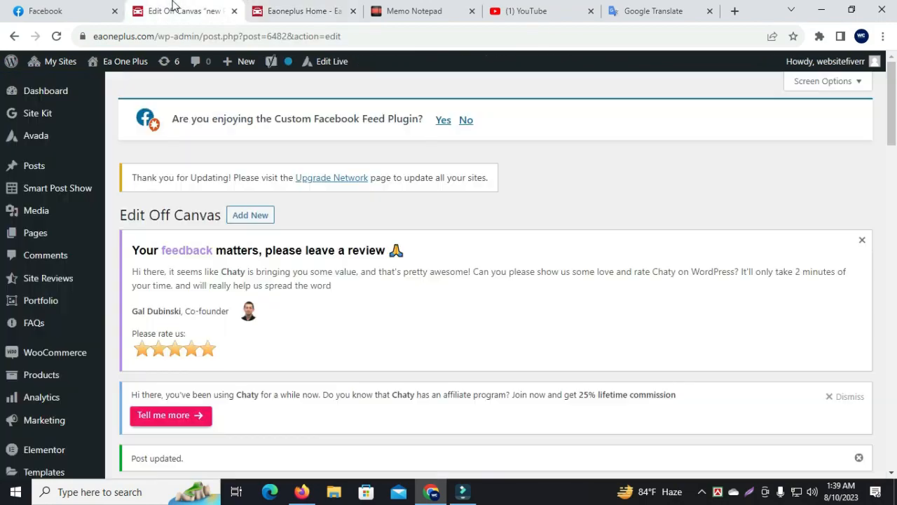
- Enable the On Click trigger with .css_class_here as its Element Selector and update the Off Canvas
scroll(334, 210, "down", 3)
scroll(333, 210, "down", 10)
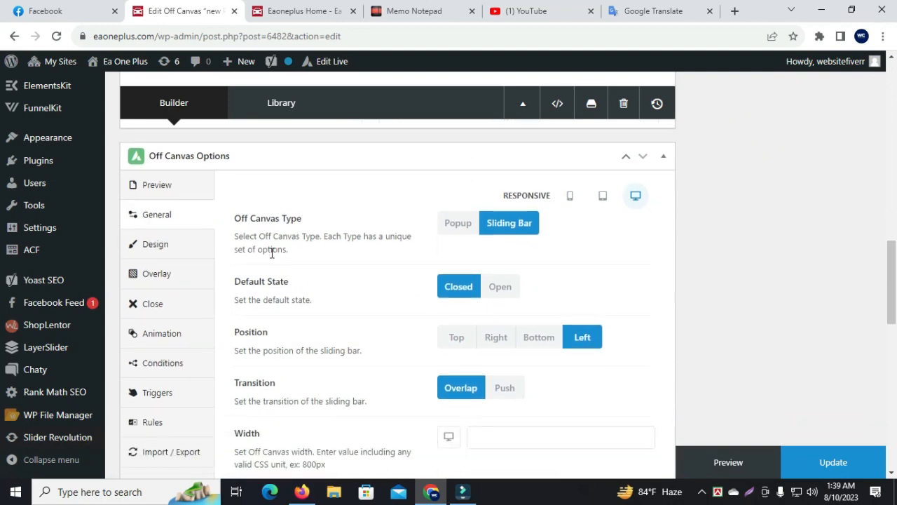
scroll(266, 253, "down", 1)
left_click(169, 327)
scroll(389, 233, "down", 1)
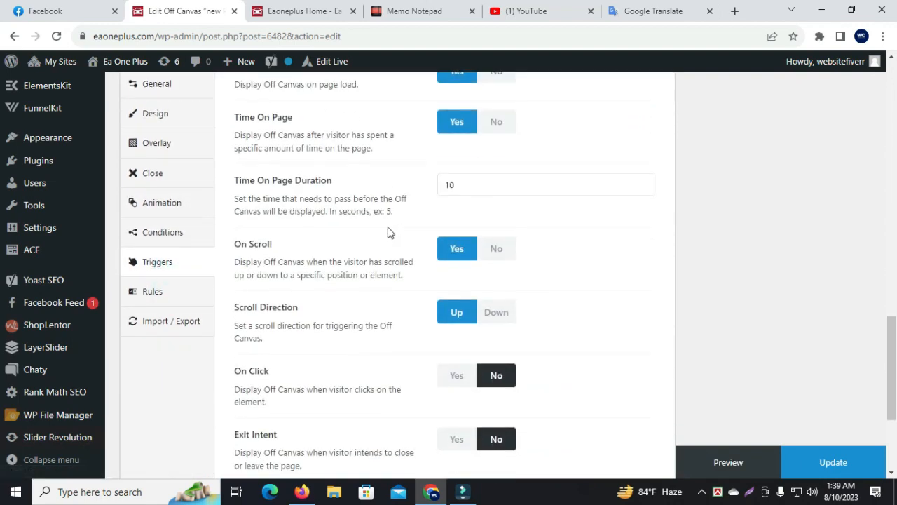
scroll(390, 232, "down", 2)
scroll(420, 236, "up", 3)
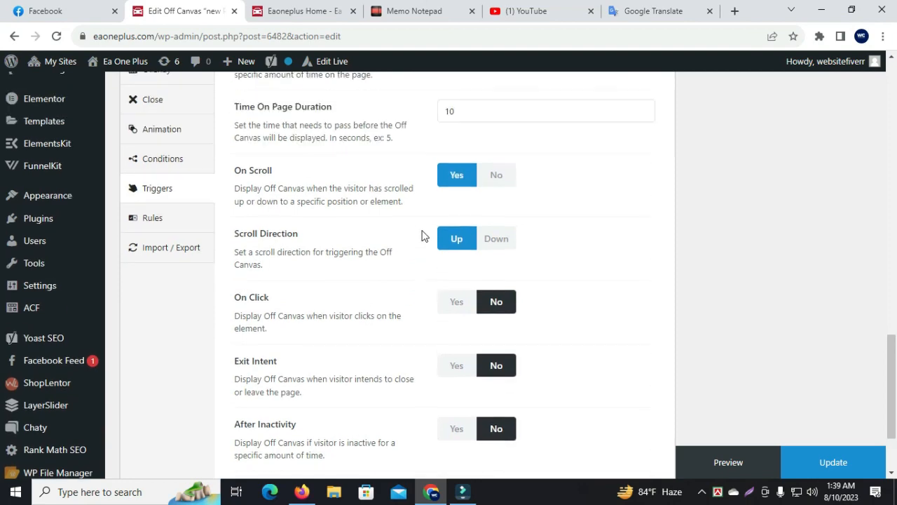
scroll(420, 237, "down", 3)
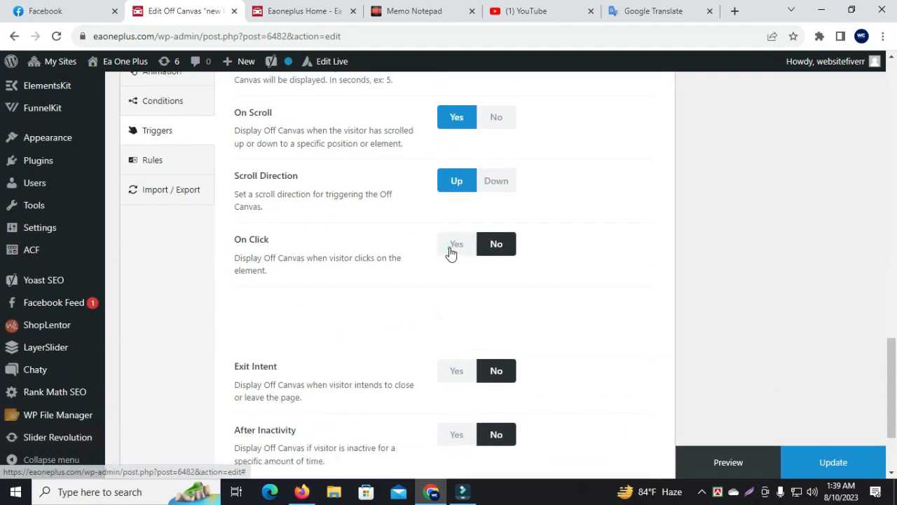
left_click(456, 245)
left_click(460, 310)
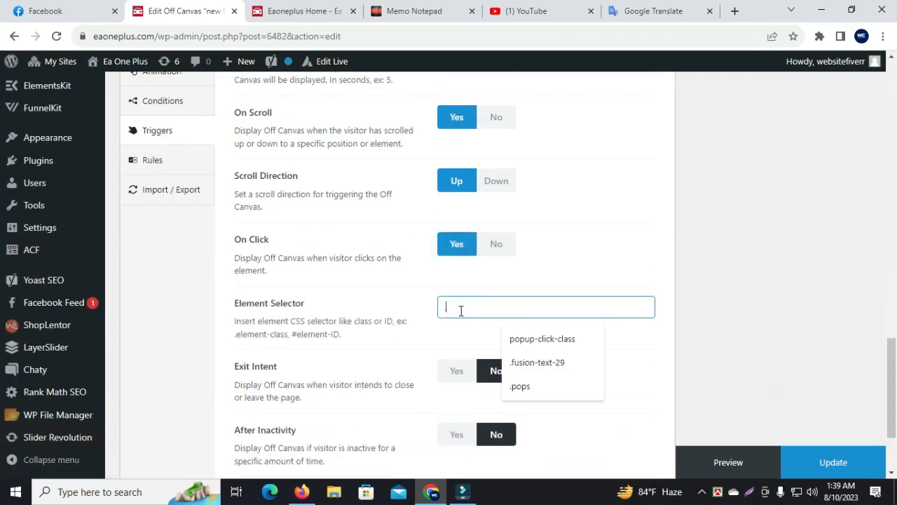
type(".css class here")
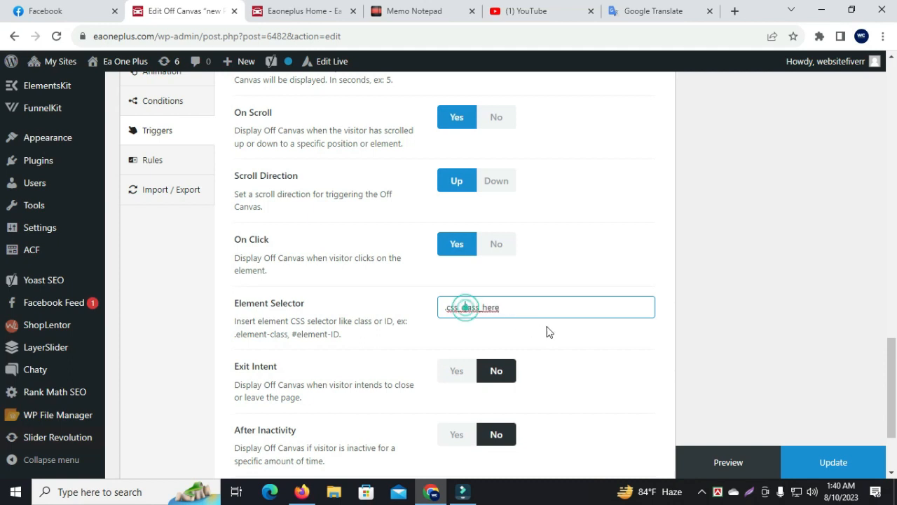
scroll(575, 330, "down", 1)
left_click(805, 464)
scroll(421, 284, "up", 2)
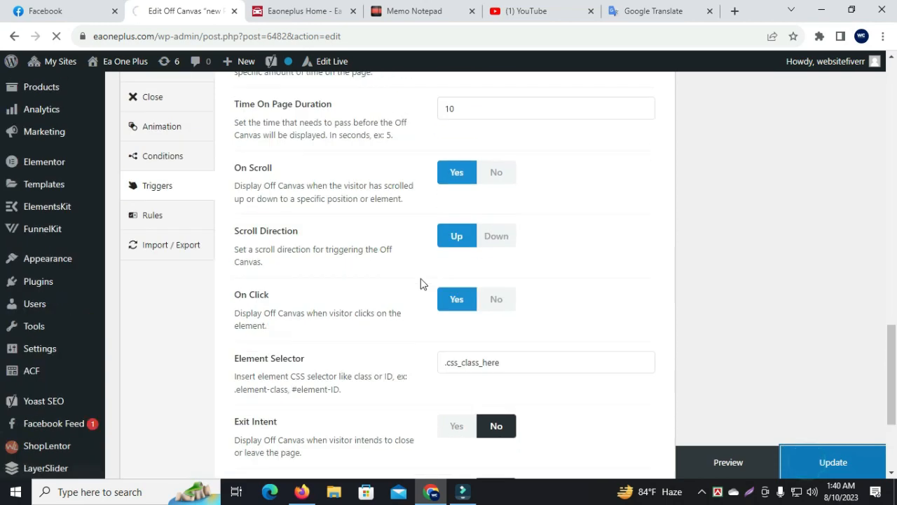
scroll(421, 284, "up", 2)
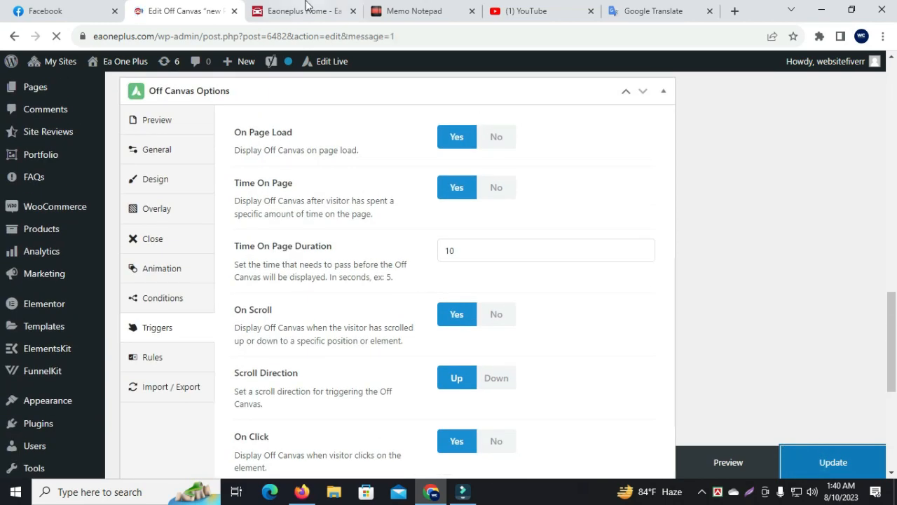
- Turn off the On Page Load, Time On Page and On Scroll triggers
scroll(387, 223, "down", 8)
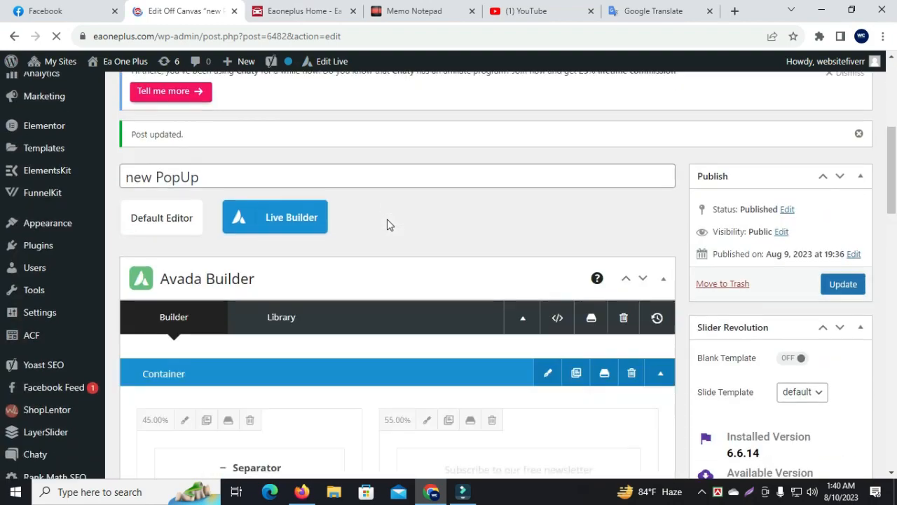
scroll(387, 224, "down", 8)
scroll(379, 231, "up", 3)
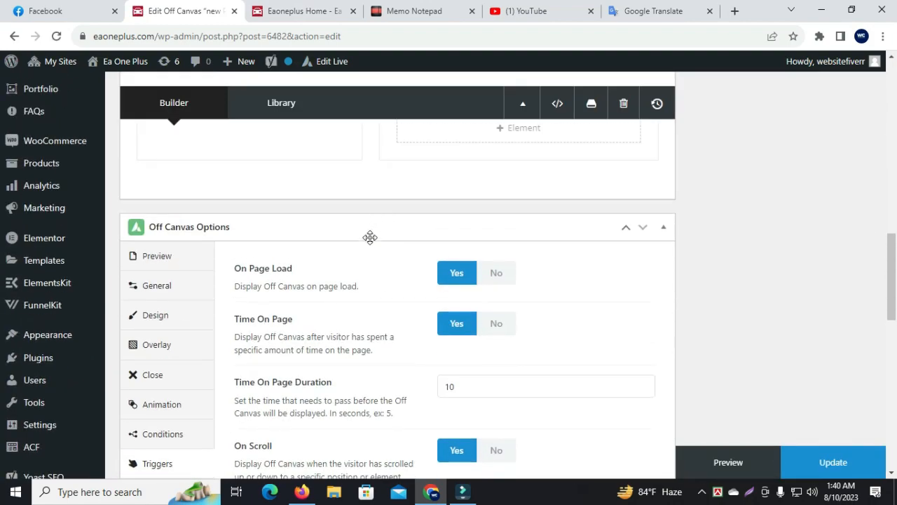
scroll(370, 237, "down", 1)
left_click(493, 205)
left_click(495, 258)
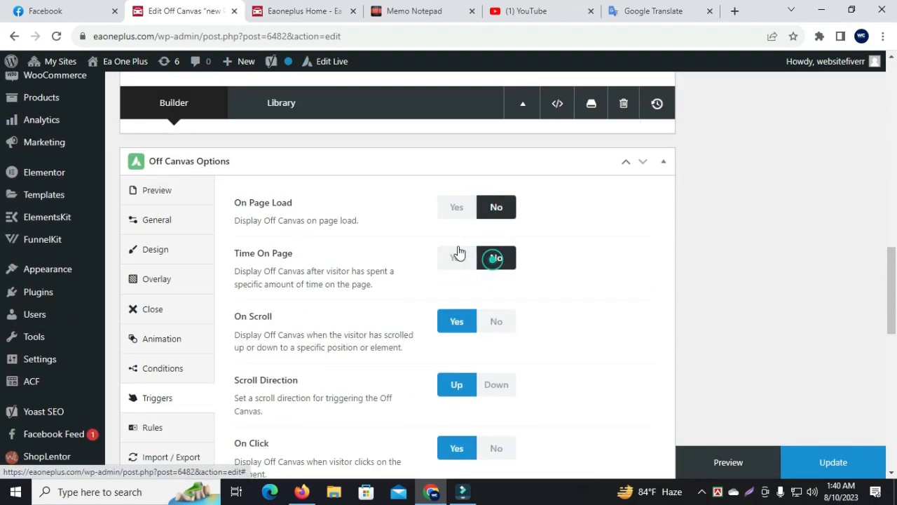
scroll(455, 253, "down", 1)
left_click(496, 255)
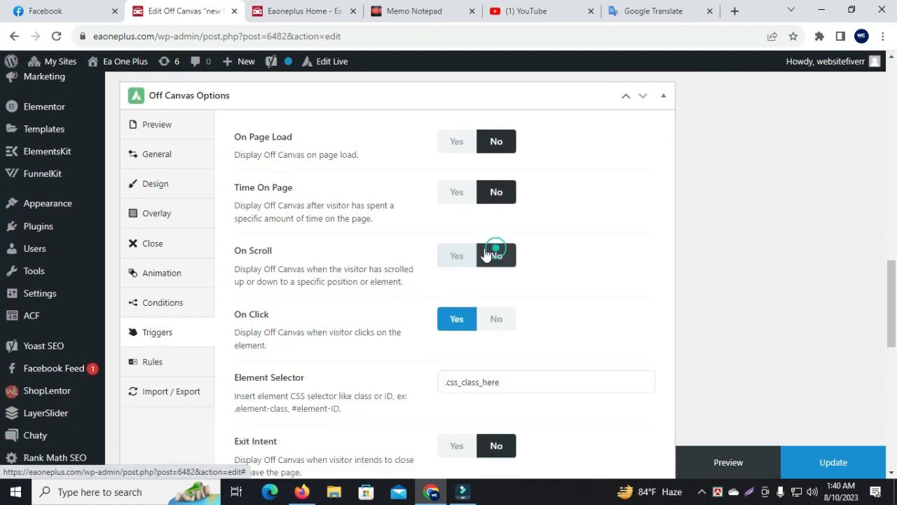
- Inspect the copyright text in the live home page's footer and copy its fusion-text-30 class name
scroll(491, 246, "down", 2)
left_click(501, 249)
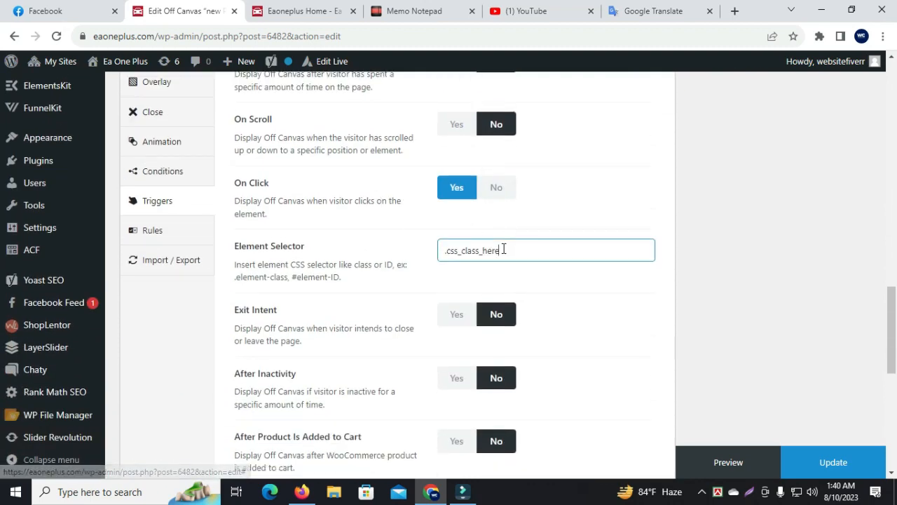
left_click(343, 6)
scroll(388, 231, "down", 4)
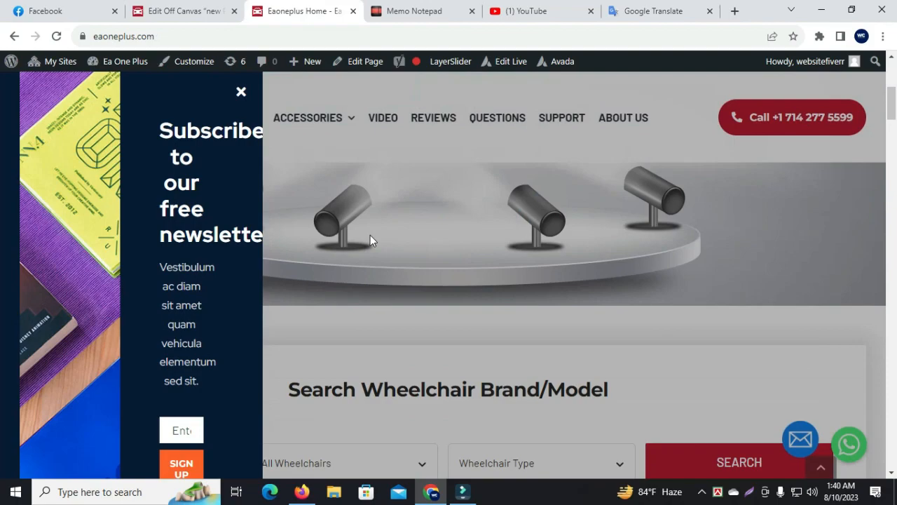
left_click(239, 95)
scroll(464, 277, "down", 5)
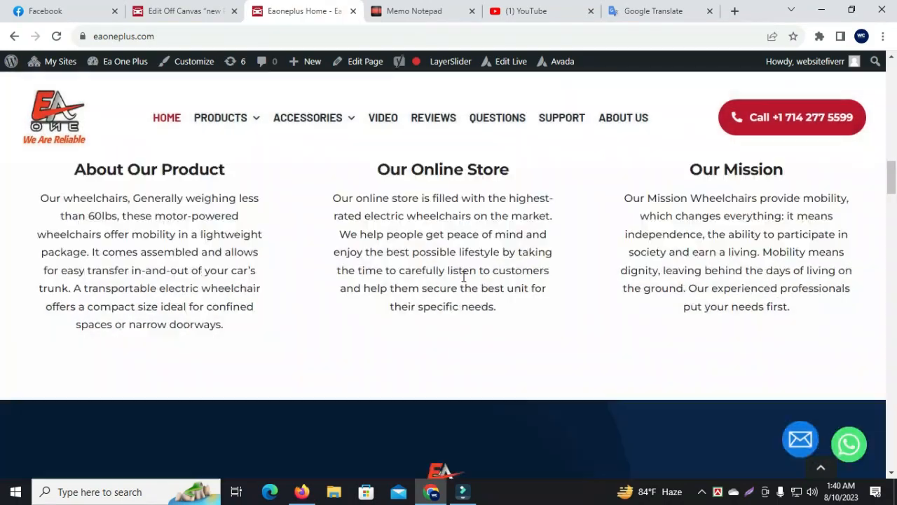
scroll(463, 277, "down", 12)
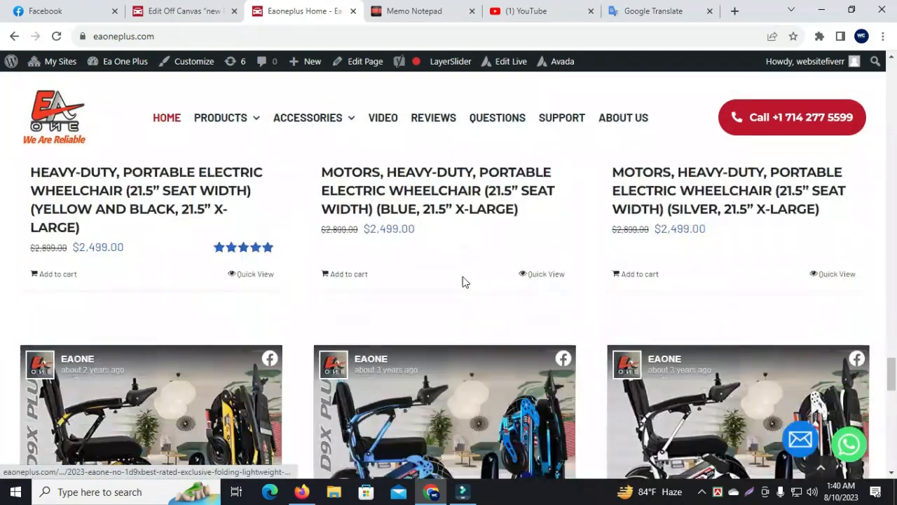
scroll(463, 282, "down", 12)
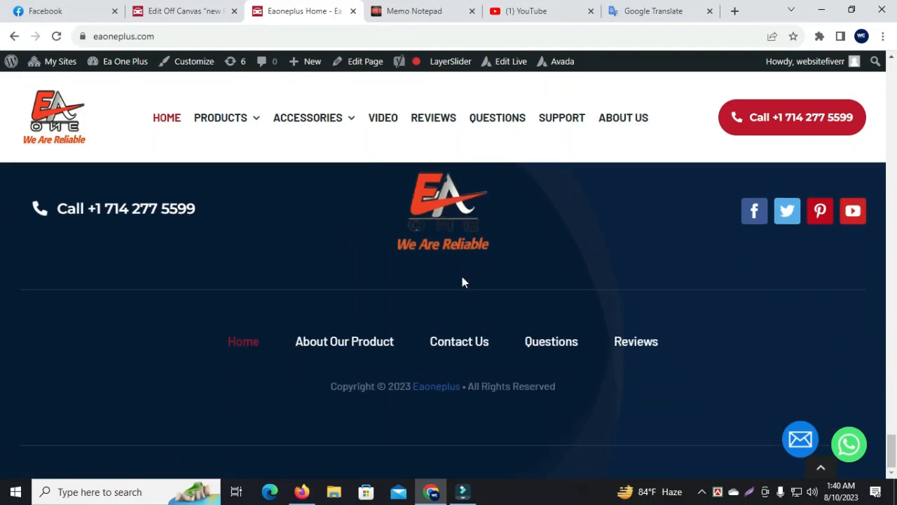
right_click(507, 391)
left_click(534, 381)
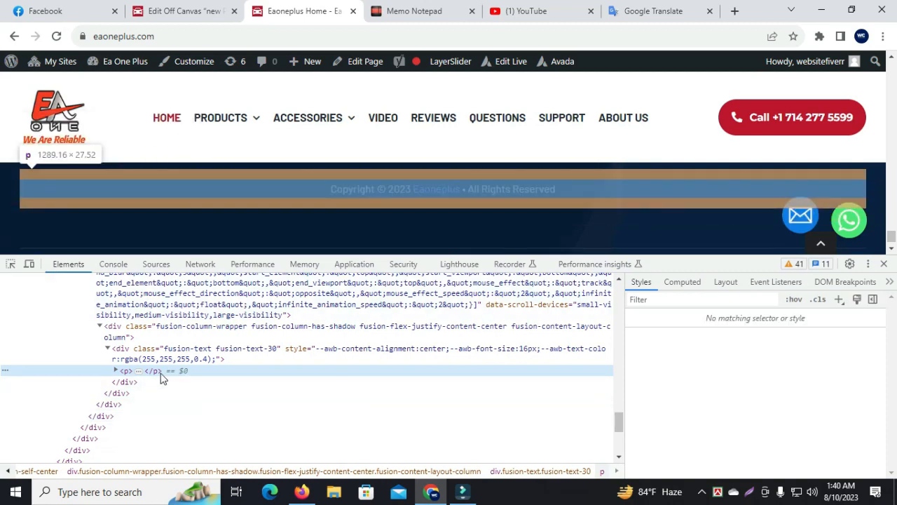
left_click(232, 350)
double_click(221, 351)
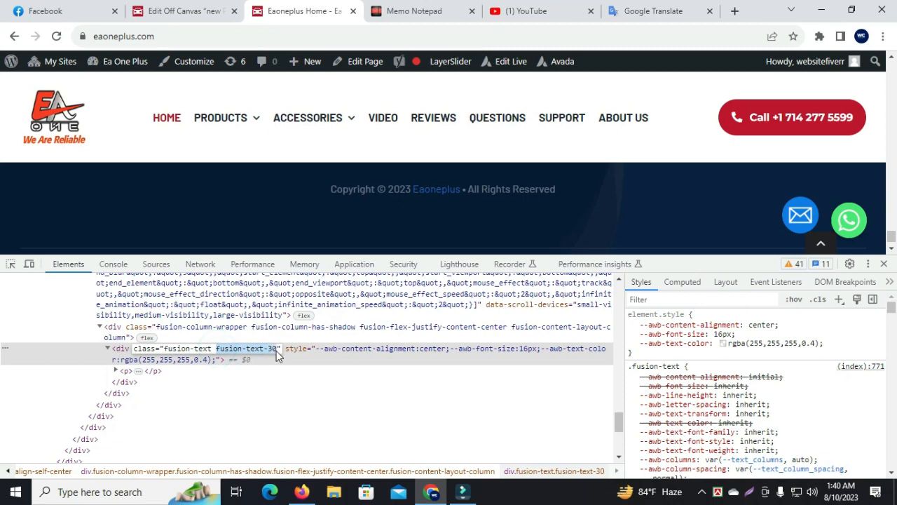
- Set the On Click trigger's Element Selector to .fusion-text-30 and update the Off Canvas
left_click(193, 10)
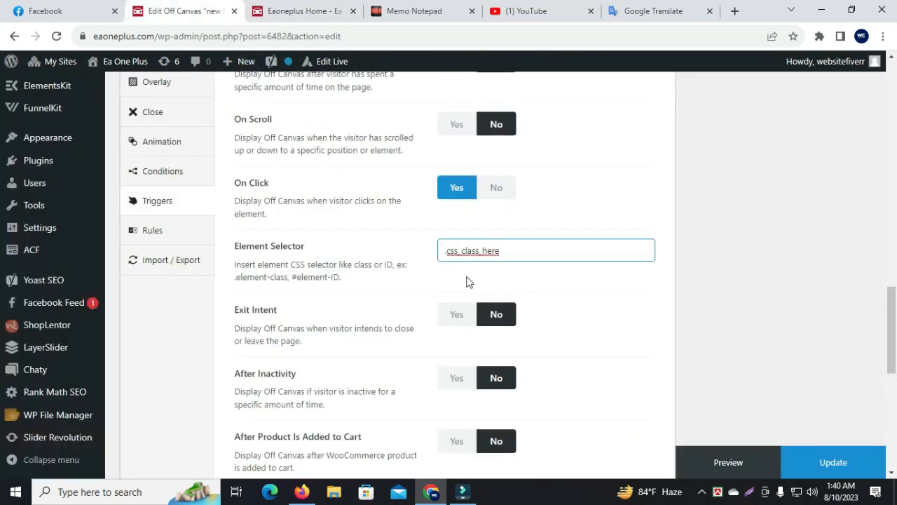
left_click_drag(447, 253, 494, 253)
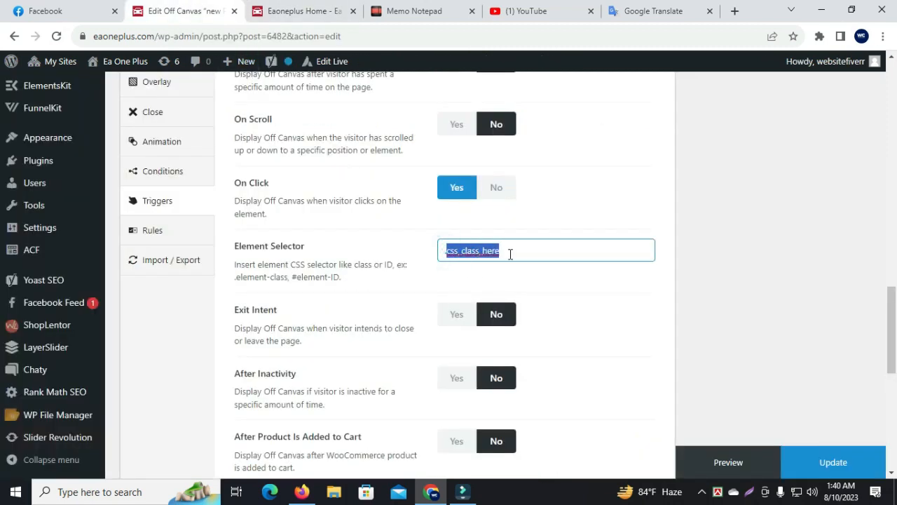
left_click(838, 463)
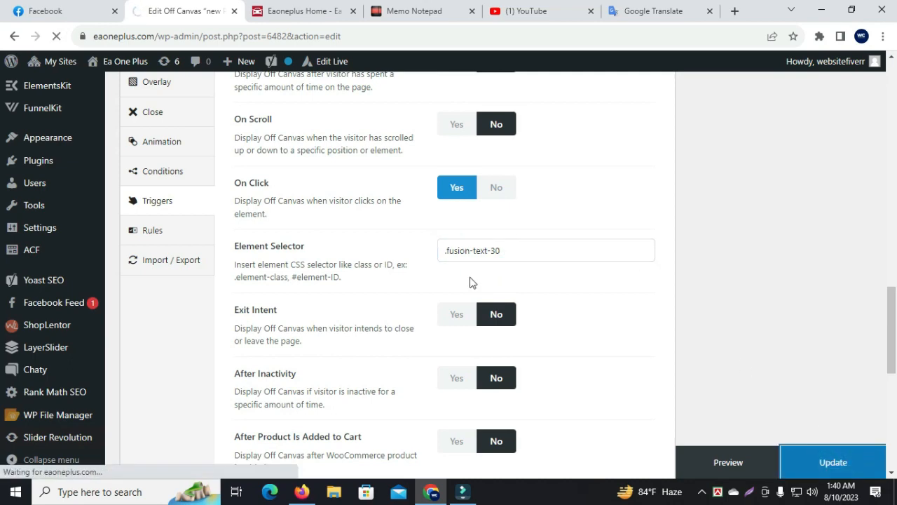
- Close the inspector, test the footer copyright text as the sliding bar's trigger on the live page, and return to the Off Canvas trigger options
left_click(305, 10)
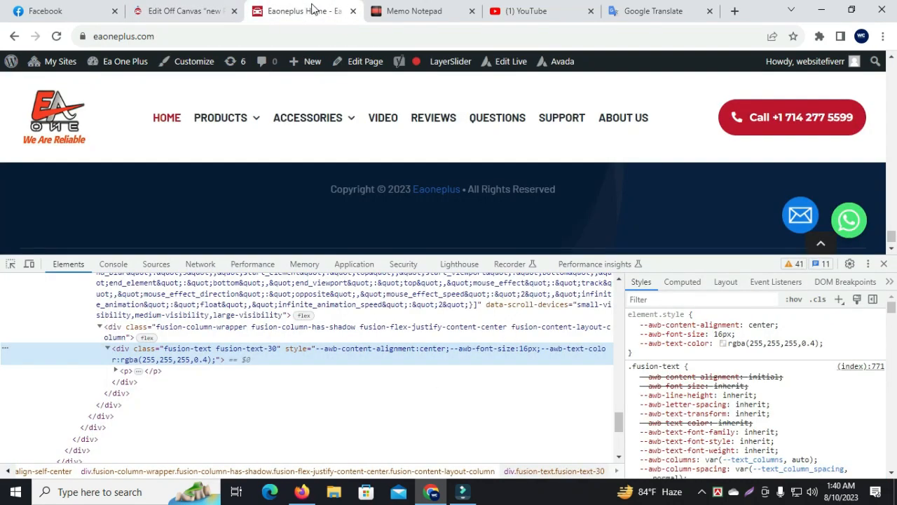
left_click(884, 264)
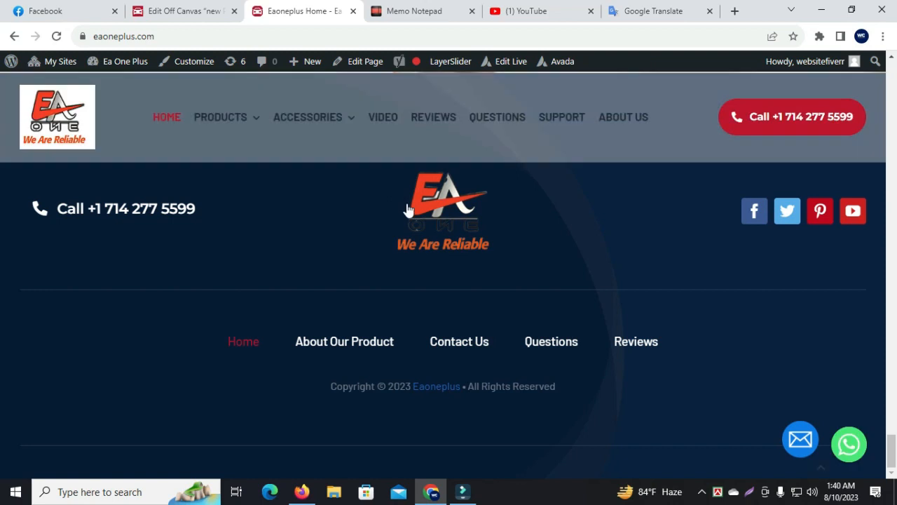
left_click(508, 389)
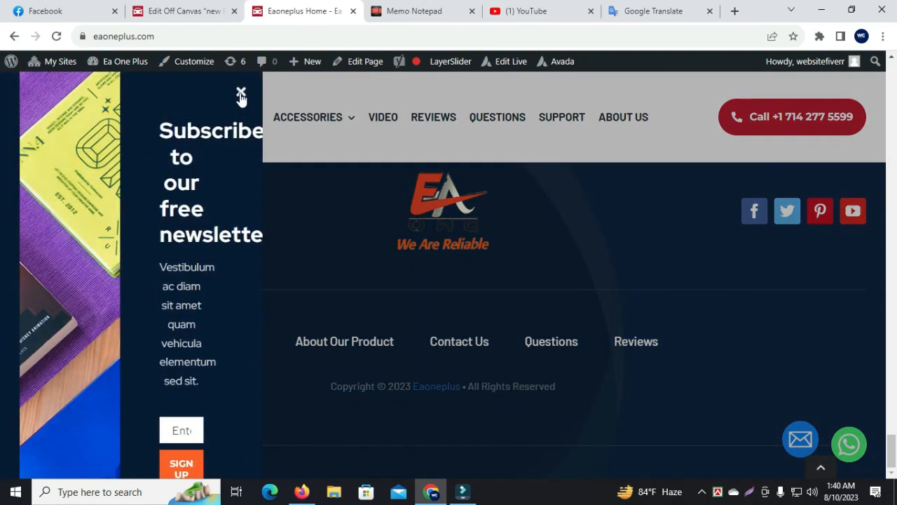
left_click(241, 95)
left_click(179, 11)
scroll(392, 267, "down", 5)
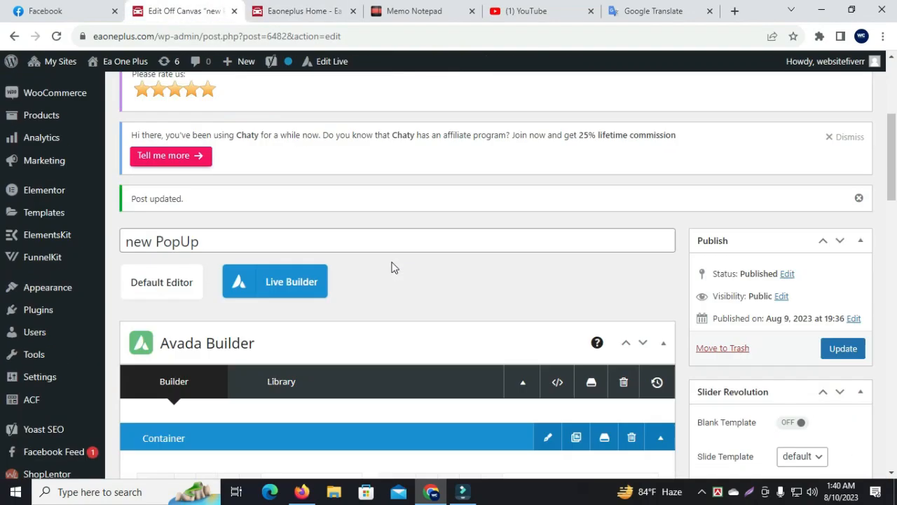
scroll(392, 267, "down", 10)
scroll(364, 258, "up", 2)
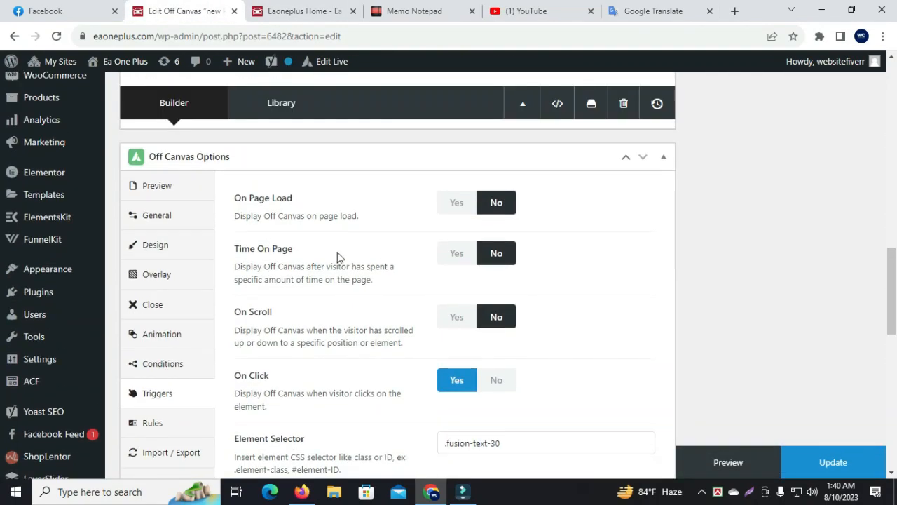
- In the Off Canvas general options, set the sliding bar's Position to Bottom
left_click(159, 220)
scroll(296, 246, "down", 1)
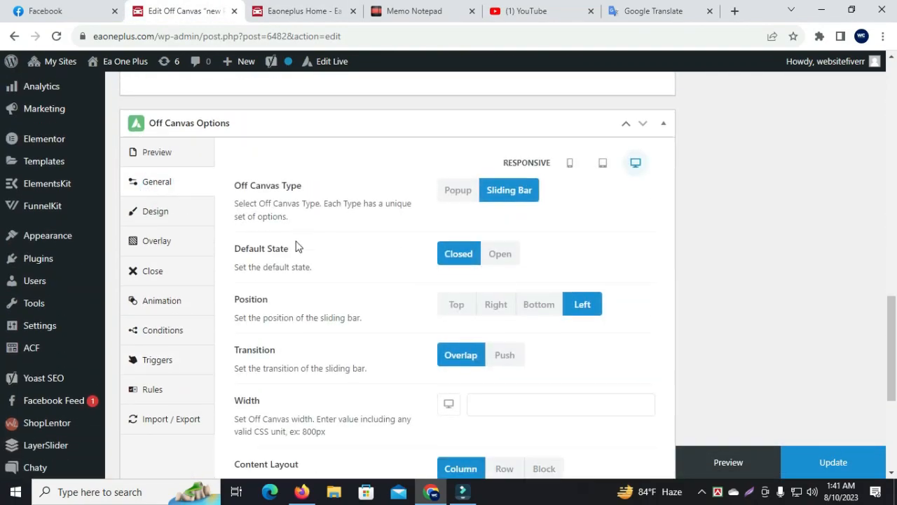
scroll(295, 245, "down", 1)
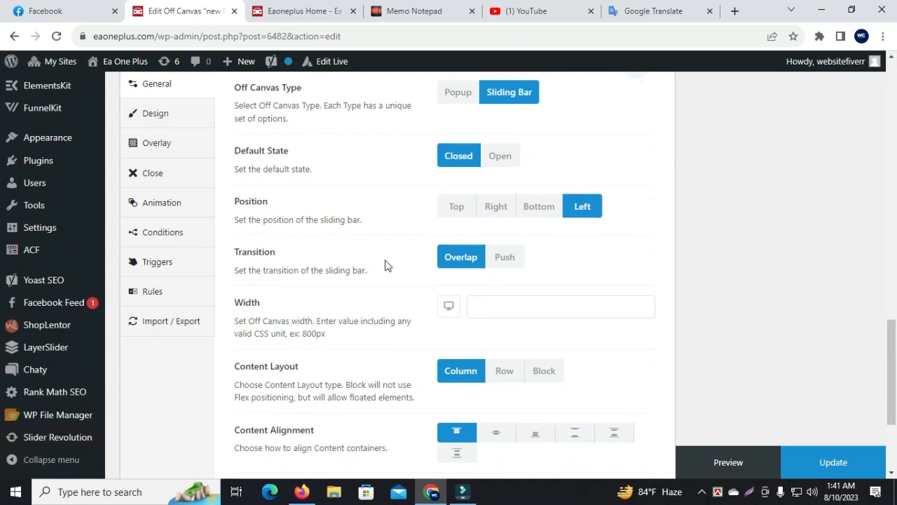
left_click(544, 213)
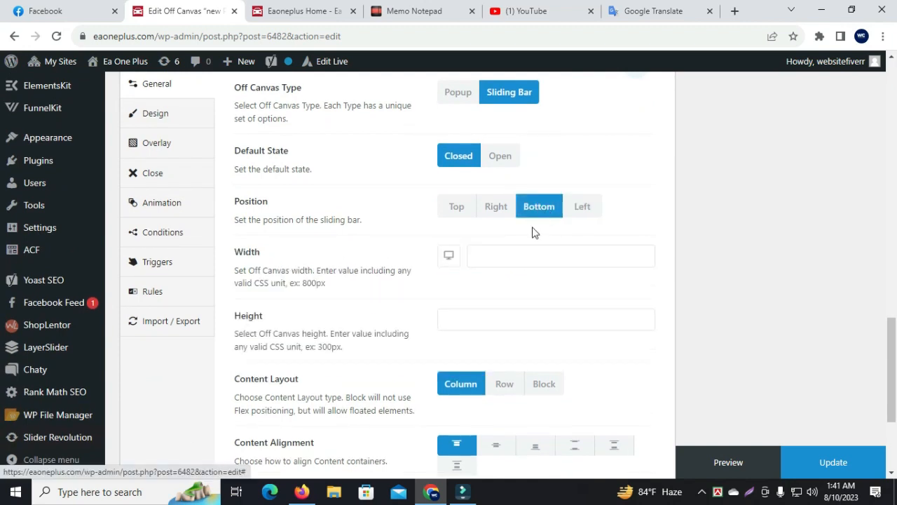
- Review the sliding bar's width, height and content layout options, leave them as they are, and update the Off Canvas
left_click(513, 266)
scroll(513, 266, "down", 1)
left_click(514, 266)
scroll(514, 265, "up", 1)
left_click(514, 266)
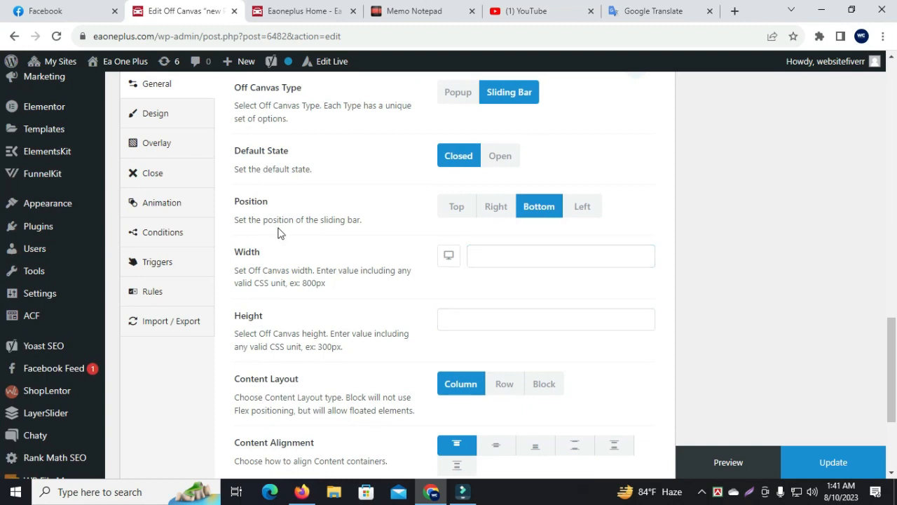
scroll(334, 304, "down", 2)
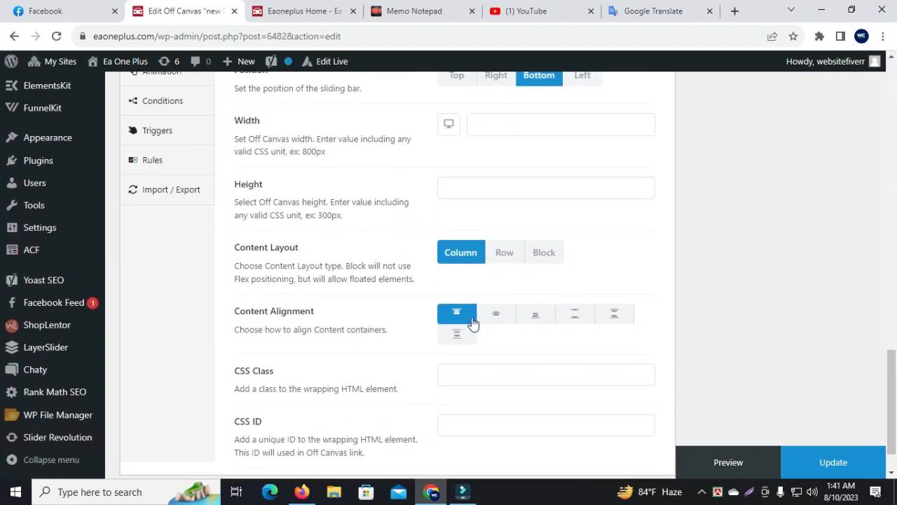
scroll(334, 295, "up", 2)
scroll(334, 295, "down", 2)
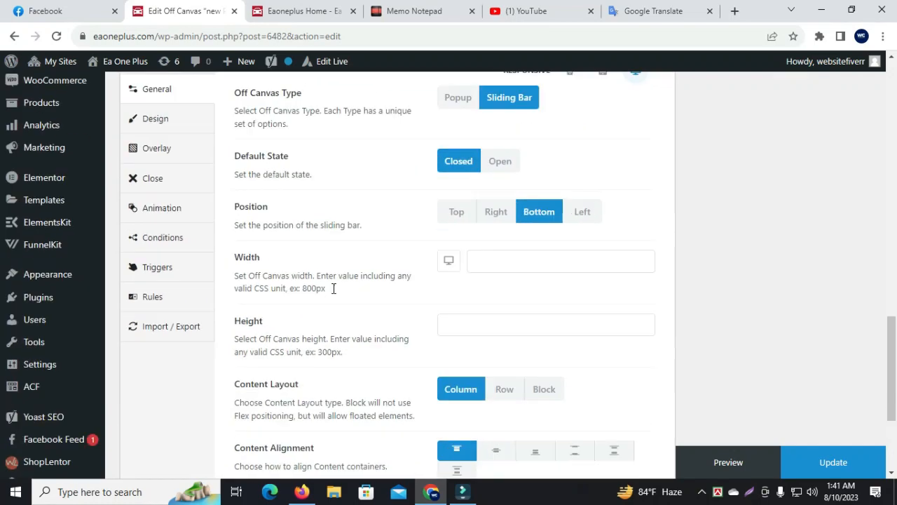
scroll(335, 295, "up", 6)
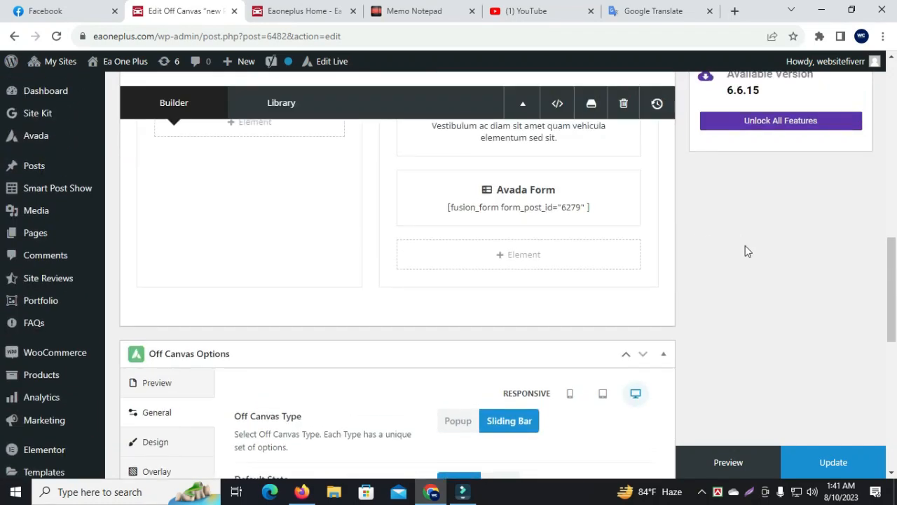
scroll(756, 340, "down", 3)
left_click(830, 462)
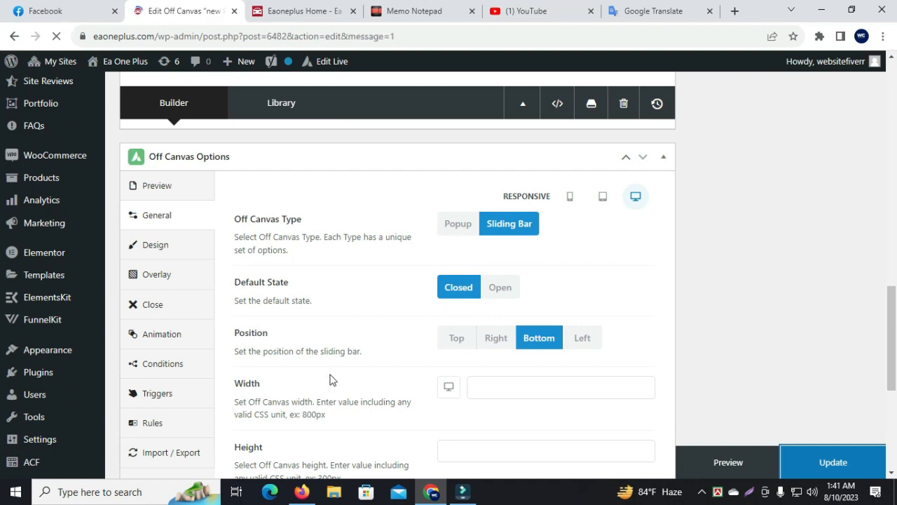
- Check the bottom sliding bar and its email field on the live home page, and close the bar
left_click(301, 11)
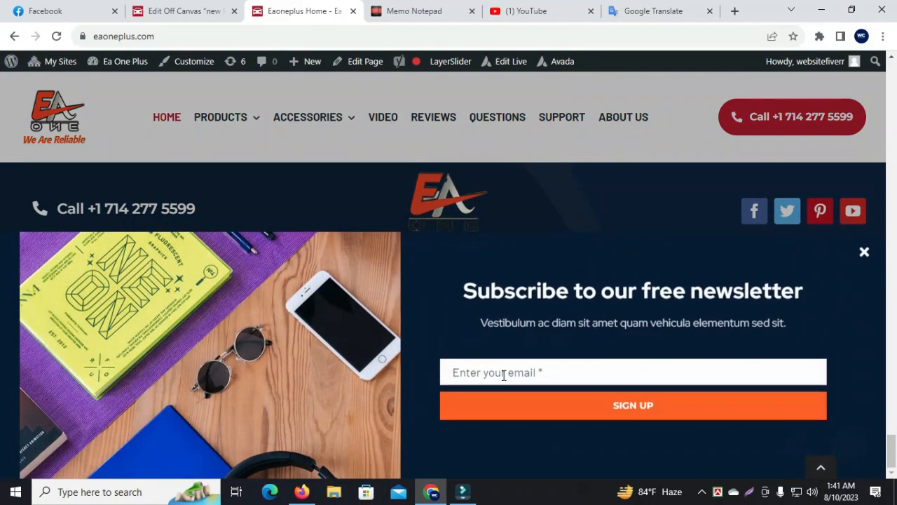
left_click(487, 364)
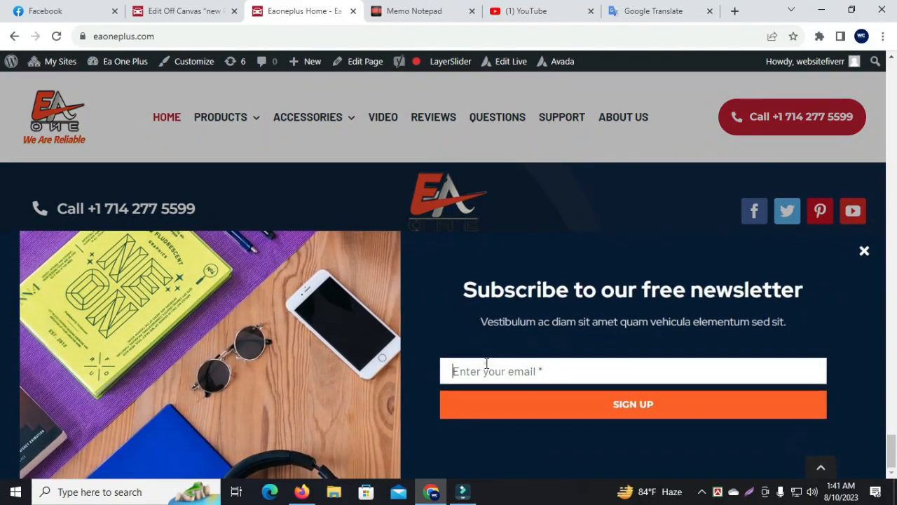
left_click(864, 253)
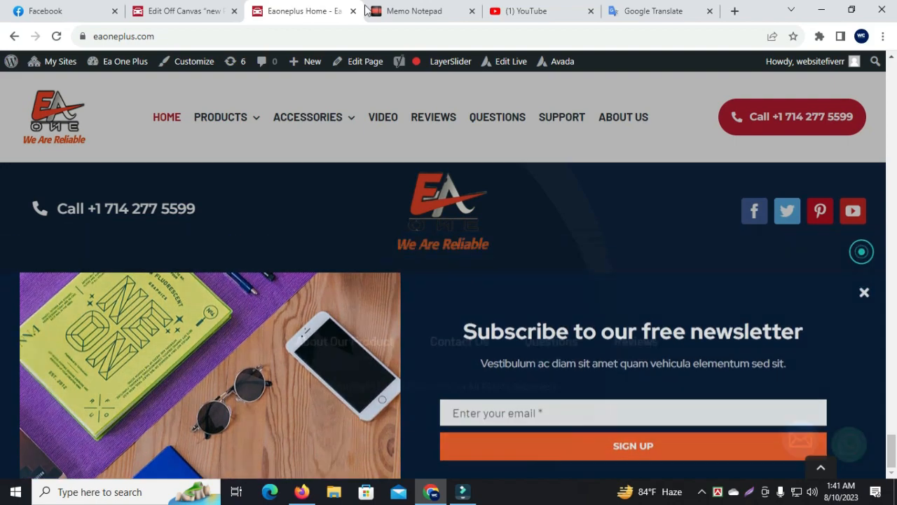
- Test the floating mail icon's newsletter popup by opening it, submitting its form without an email, and closing it
left_click(806, 449)
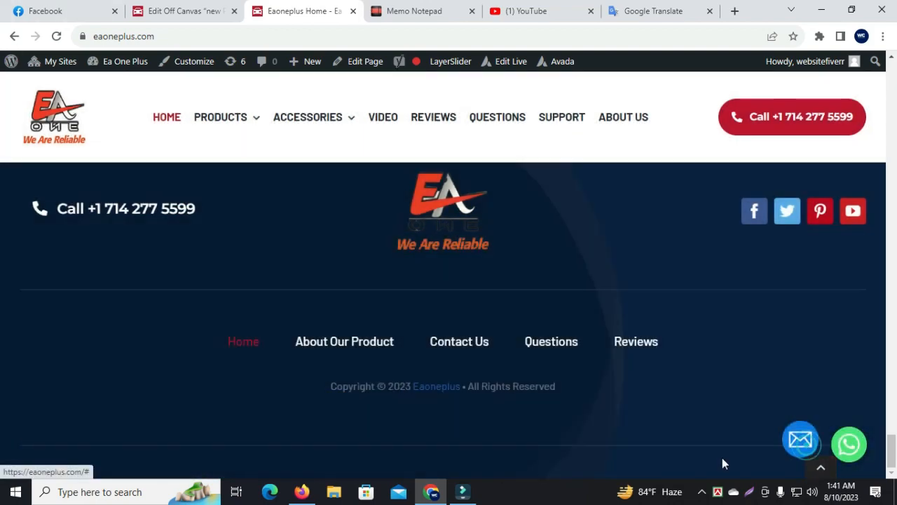
left_click(865, 270)
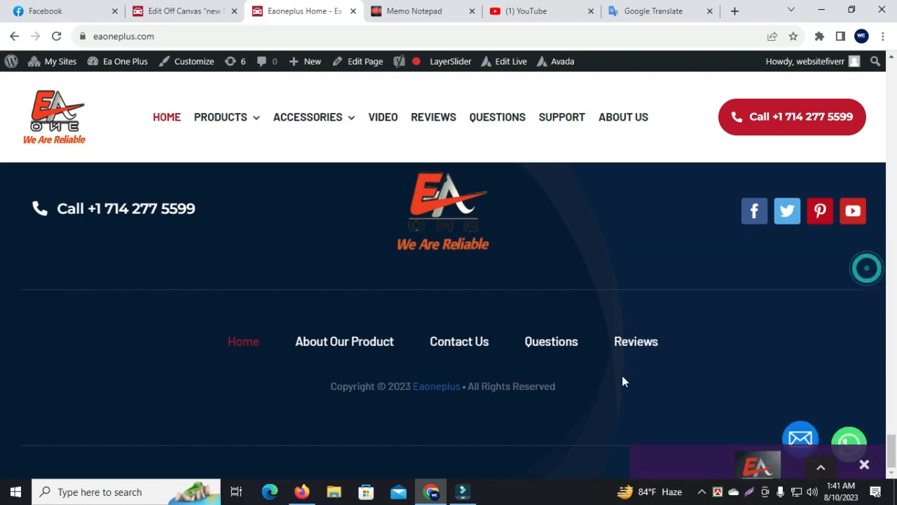
left_click(799, 438)
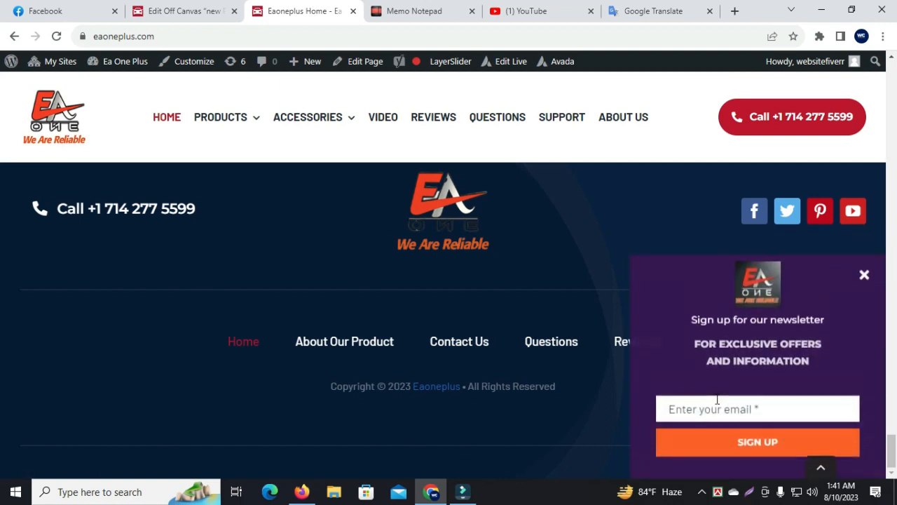
left_click(726, 433)
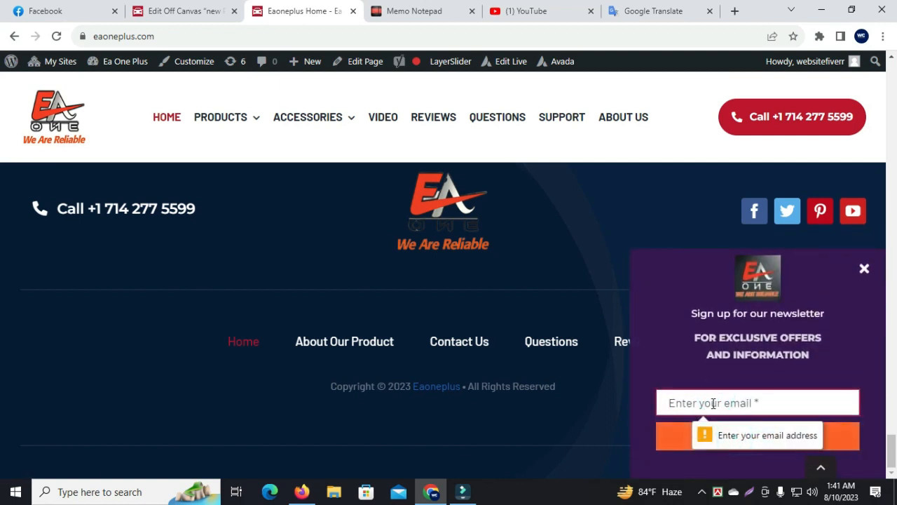
left_click(867, 270)
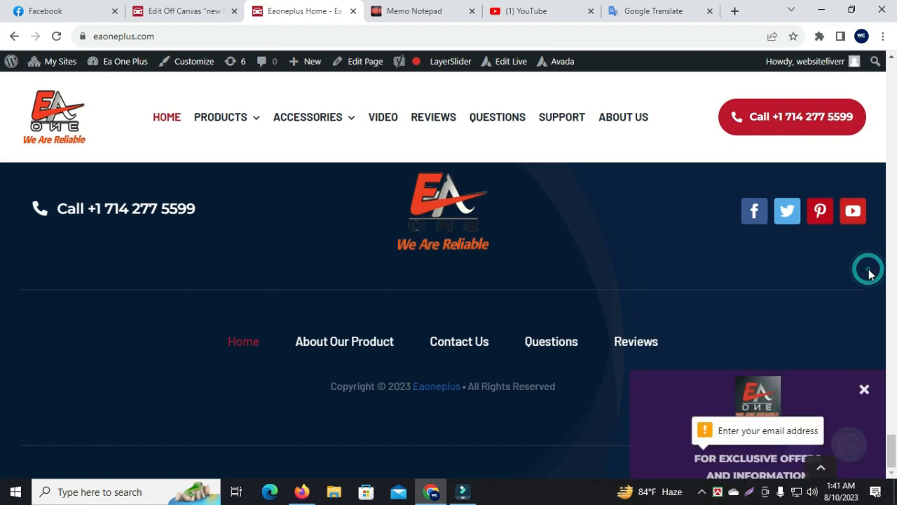
- Return to the Off Canvas editor and look through its animation, conditions, rules and import/export options
scroll(553, 361, "up", 4)
left_click(155, 7)
scroll(337, 266, "down", 15)
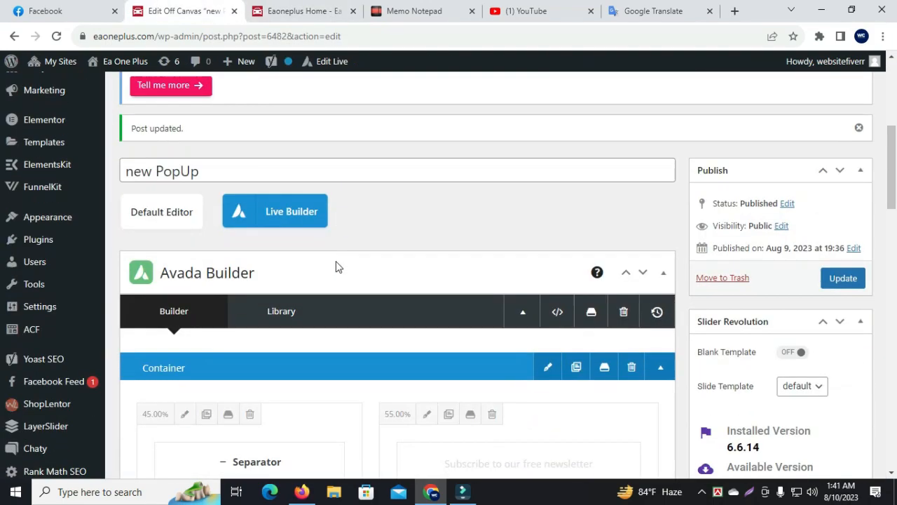
scroll(336, 267, "down", 2)
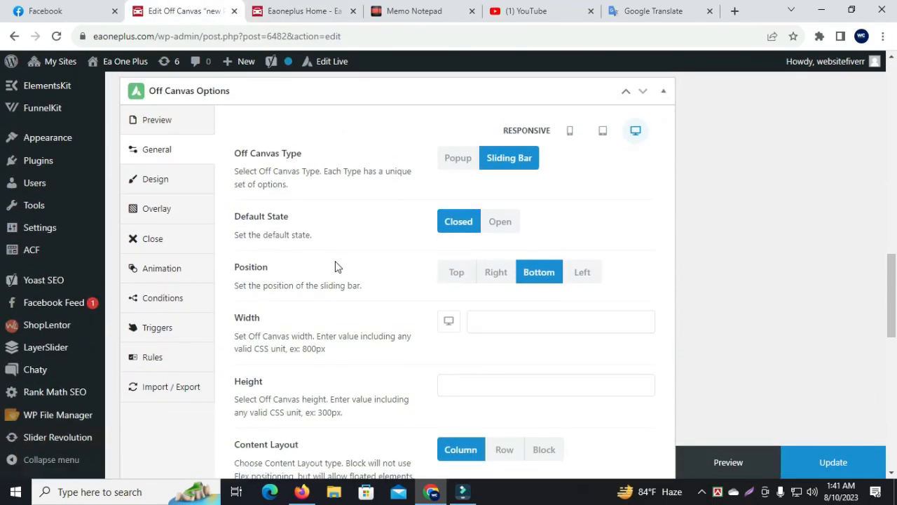
left_click(182, 271)
left_click(164, 317)
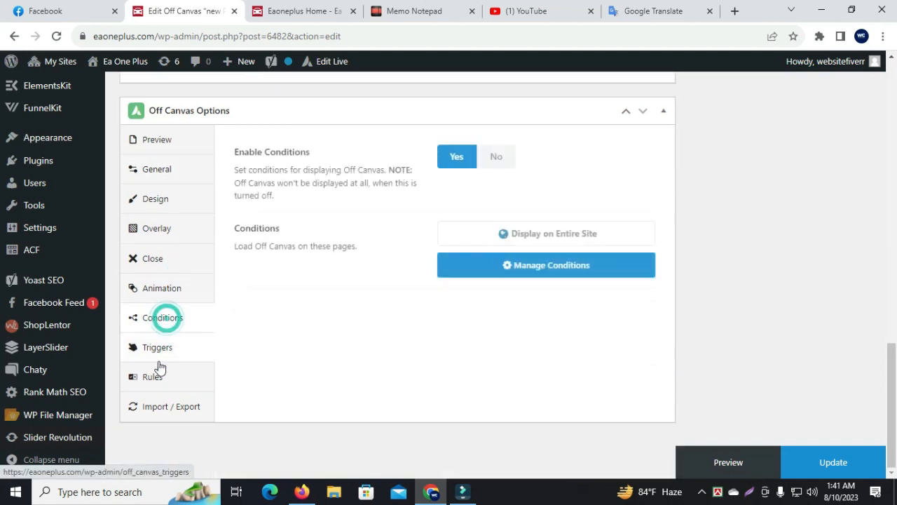
left_click(153, 377)
left_click(155, 406)
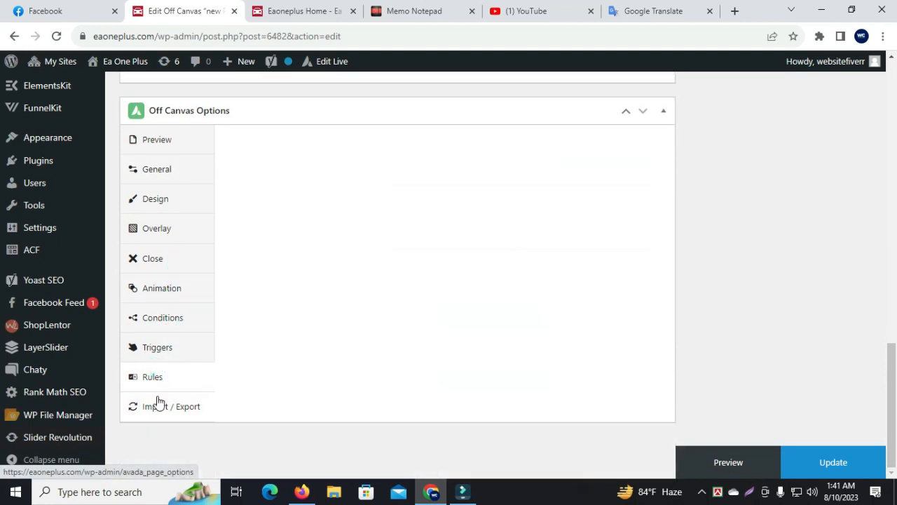
- Turn off the sliding bar's Overlay and review its Close options
left_click(157, 240)
left_click(499, 157)
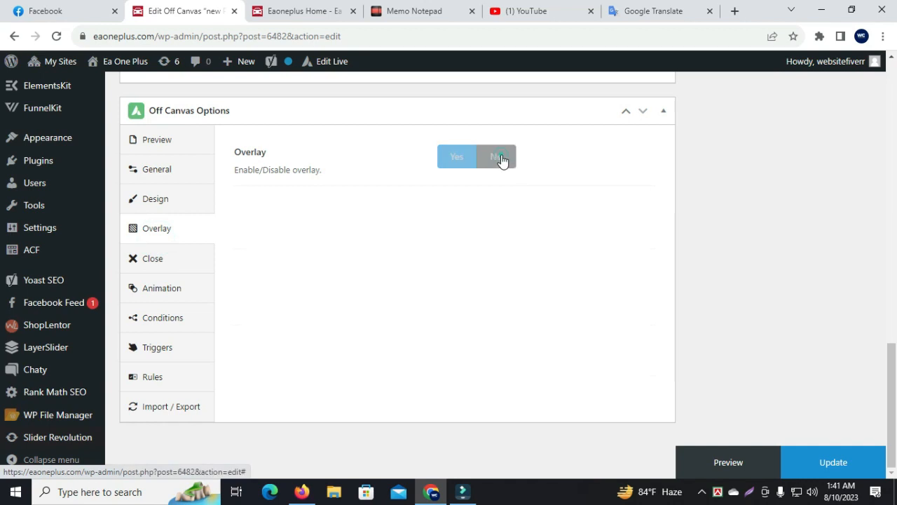
left_click(152, 263)
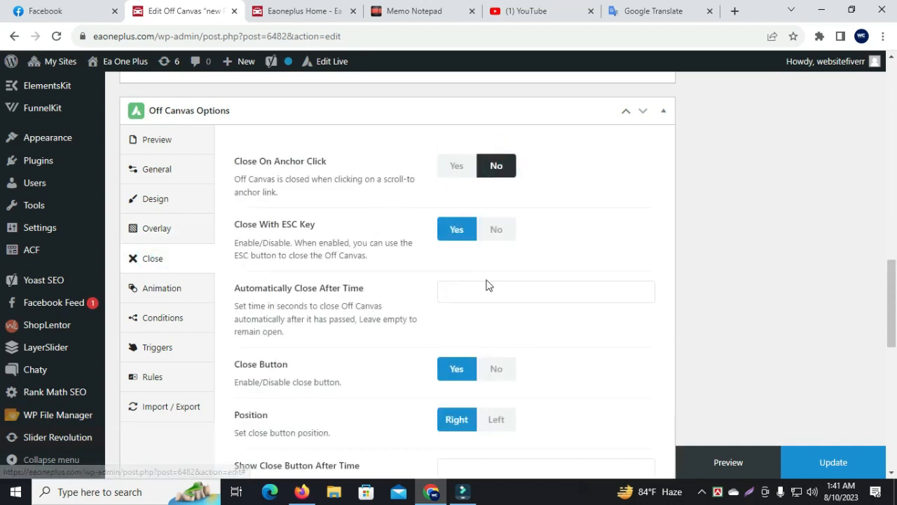
scroll(484, 285, "down", 3)
scroll(459, 290, "up", 3)
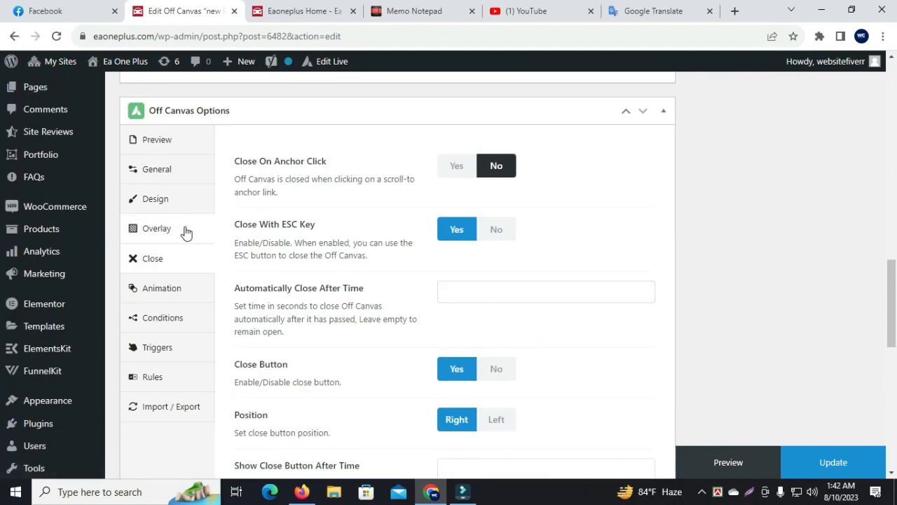
- In the design options, set the sliding bar's Background Color to green #169348
left_click(159, 200)
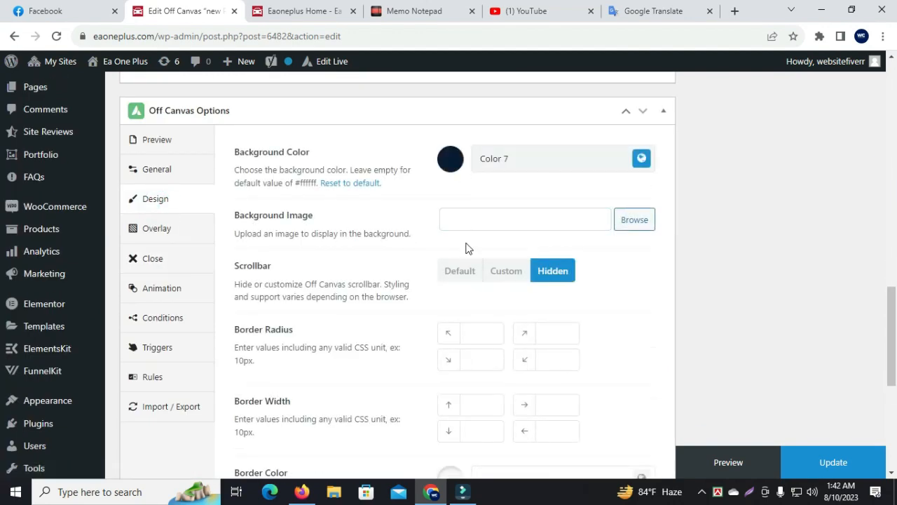
left_click(451, 161)
left_click(494, 238)
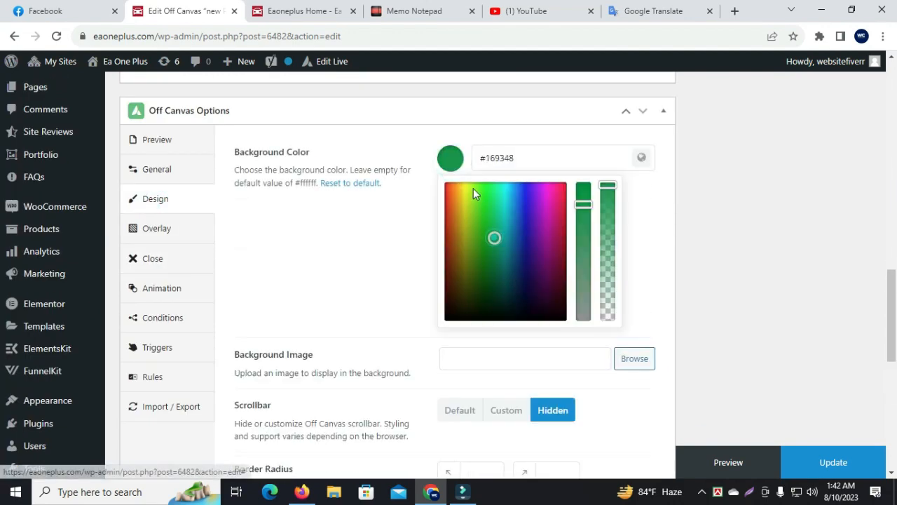
left_click(415, 249)
- Look over the border, margin and padding options, update the Off Canvas, and reload the live home page
scroll(413, 251, "down", 4)
scroll(414, 251, "down", 2)
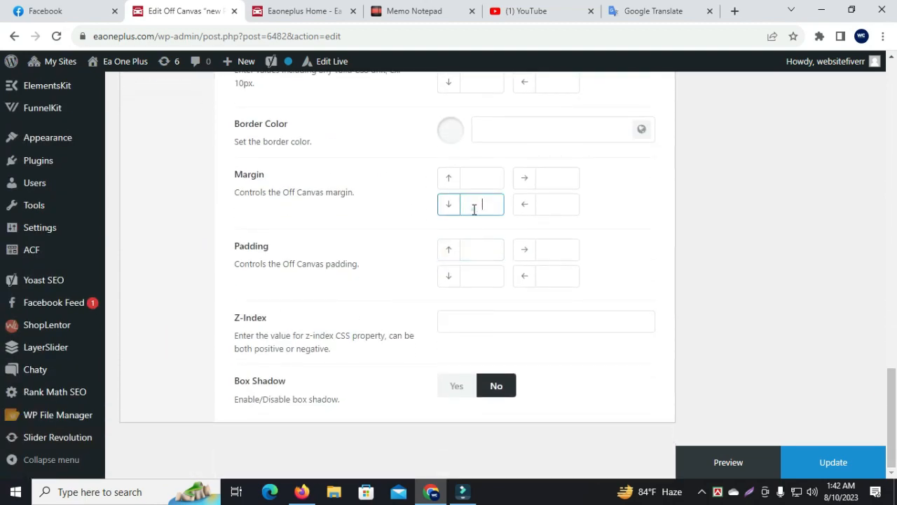
left_click(476, 183)
scroll(786, 308, "up", 15)
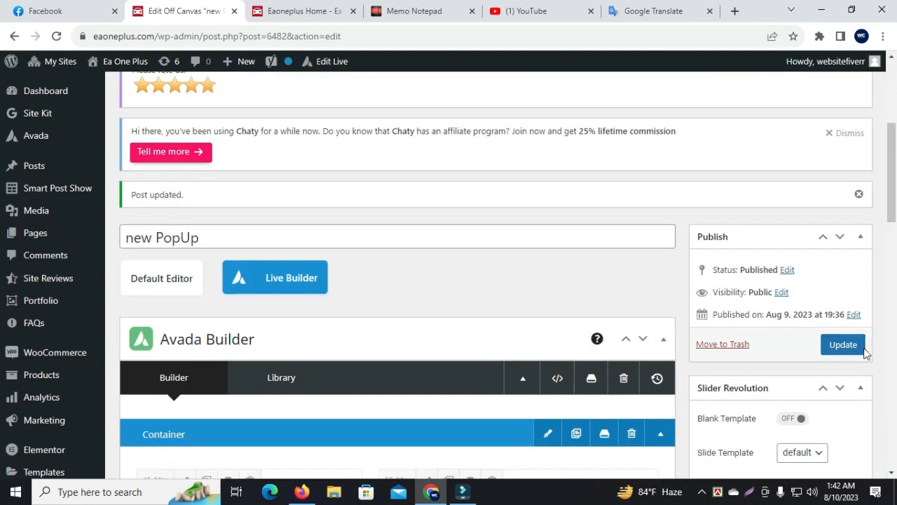
left_click(864, 348)
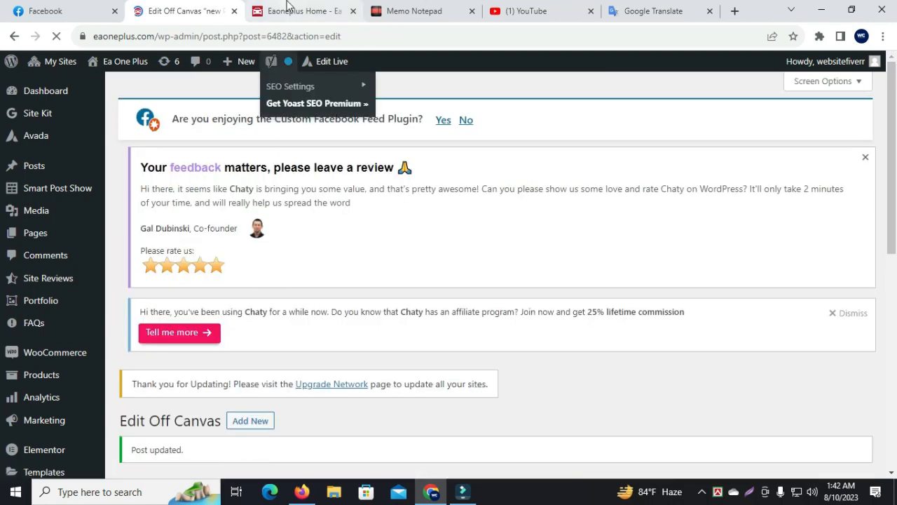
left_click(302, 11)
left_click(57, 36)
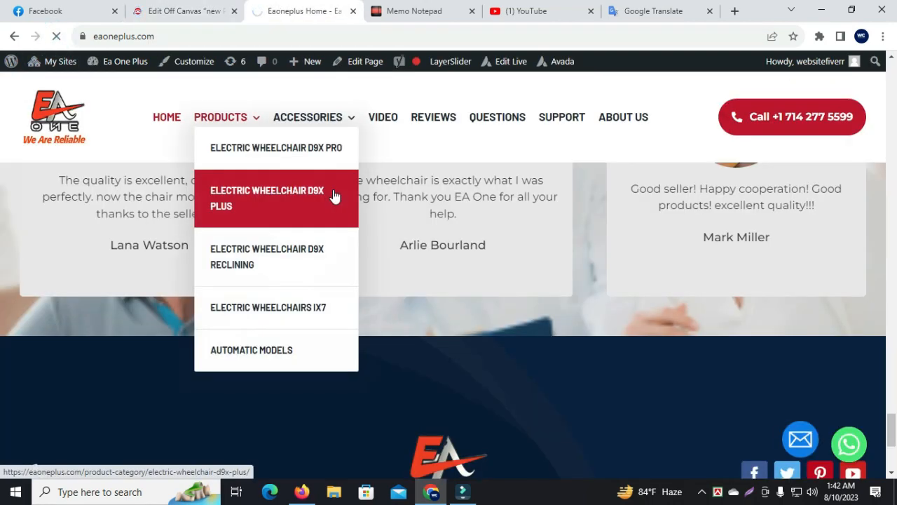